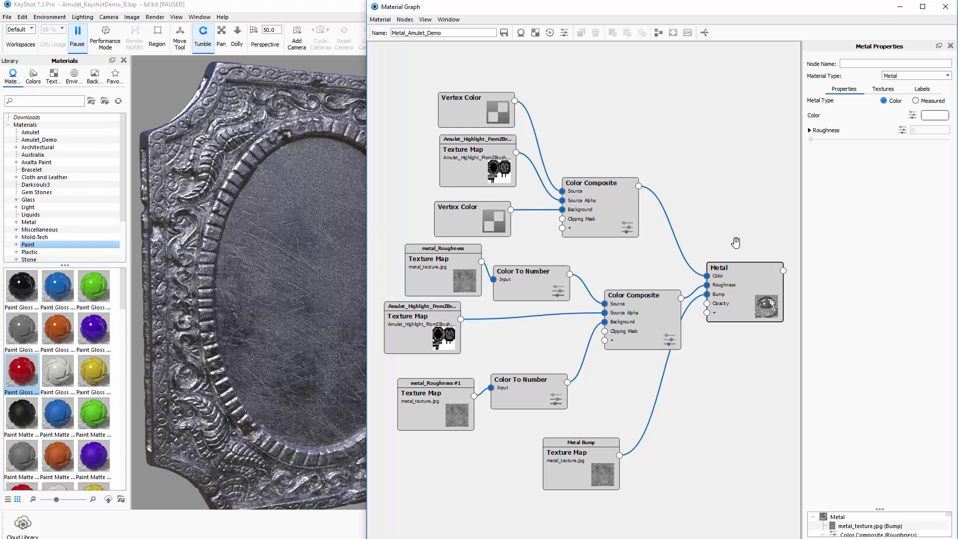
# Auto-arrange the material graph's nodes and move them upward to free space beneath the metal network.
pyautogui.click(658, 31)
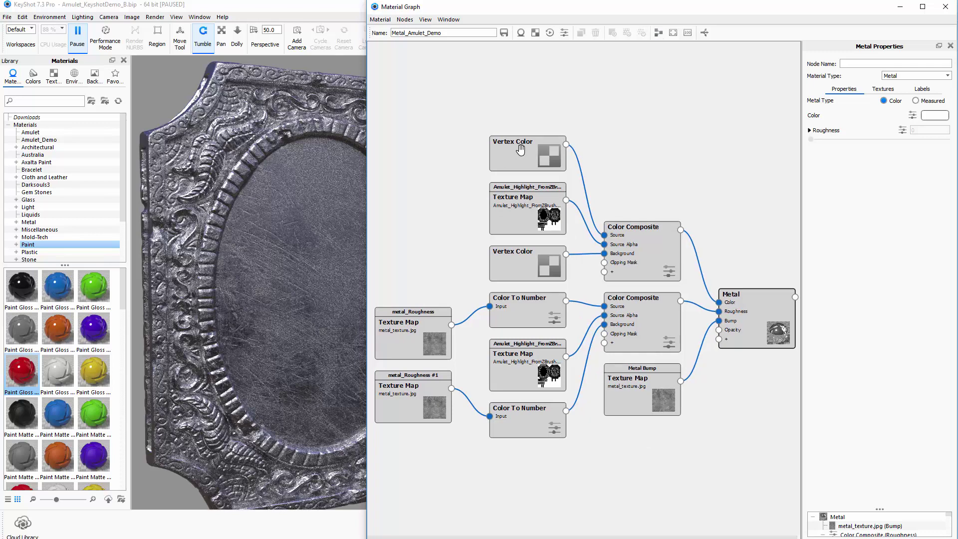
pyautogui.moveTo(746, 305); pyautogui.dragTo(744, 251)
pyautogui.moveTo(657, 247); pyautogui.dragTo(660, 128)
pyautogui.moveTo(546, 151); pyautogui.dragTo(542, 77)
pyautogui.moveTo(530, 202); pyautogui.dragTo(524, 128)
pyautogui.moveTo(525, 259); pyautogui.dragTo(526, 177)
pyautogui.moveTo(636, 333); pyautogui.dragTo(644, 220)
pyautogui.moveTo(646, 396); pyautogui.dragTo(646, 290)
pyautogui.moveTo(540, 323); pyautogui.dragTo(533, 240)
pyautogui.moveTo(528, 348); pyautogui.dragTo(524, 268)
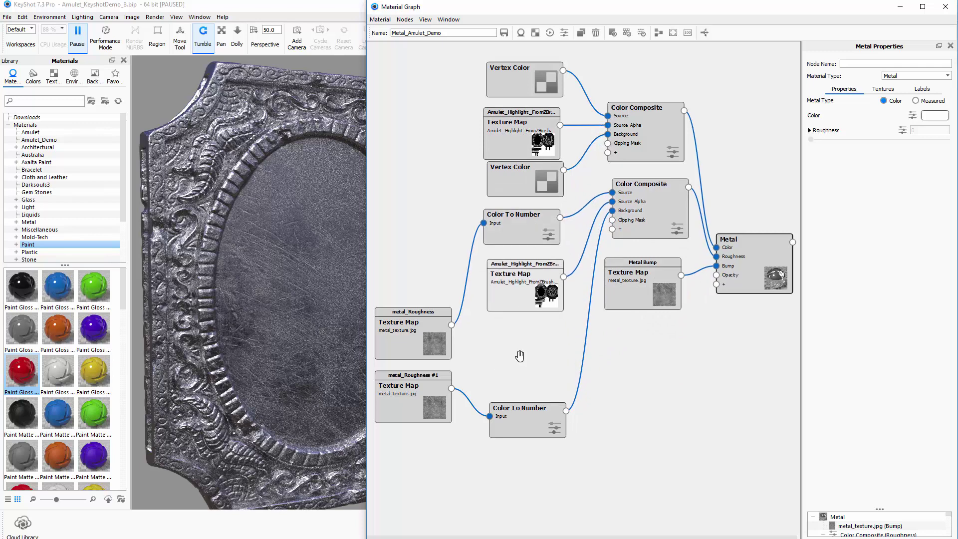
pyautogui.moveTo(514, 414); pyautogui.dragTo(516, 334)
pyautogui.moveTo(441, 332); pyautogui.dragTo(451, 224)
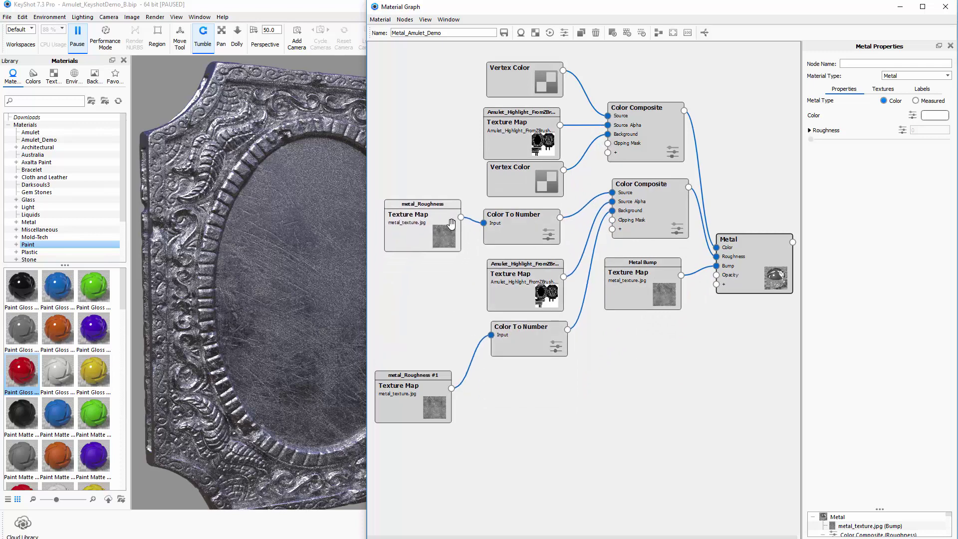
pyautogui.moveTo(430, 379); pyautogui.dragTo(451, 294)
pyautogui.moveTo(529, 297); pyautogui.dragTo(532, 285)
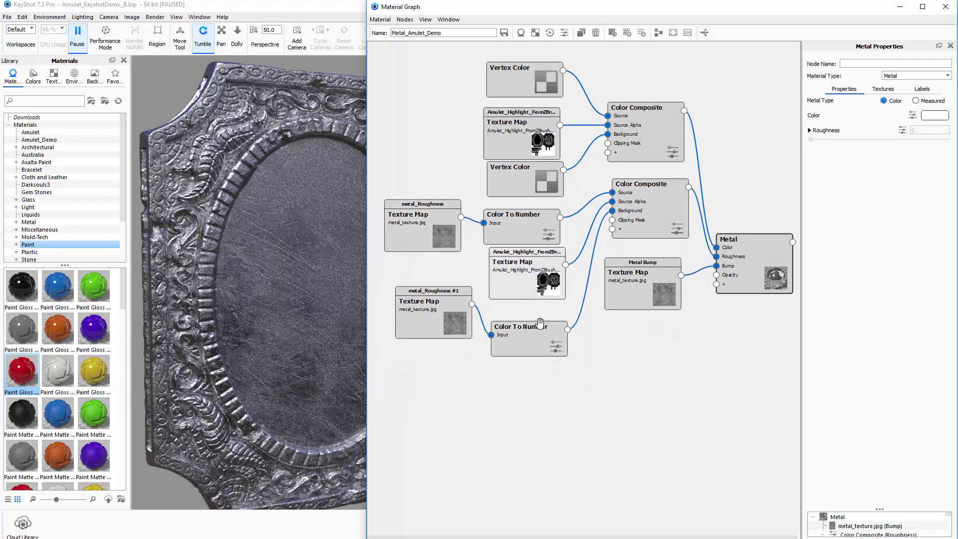
pyautogui.moveTo(540, 321); pyautogui.dragTo(541, 305)
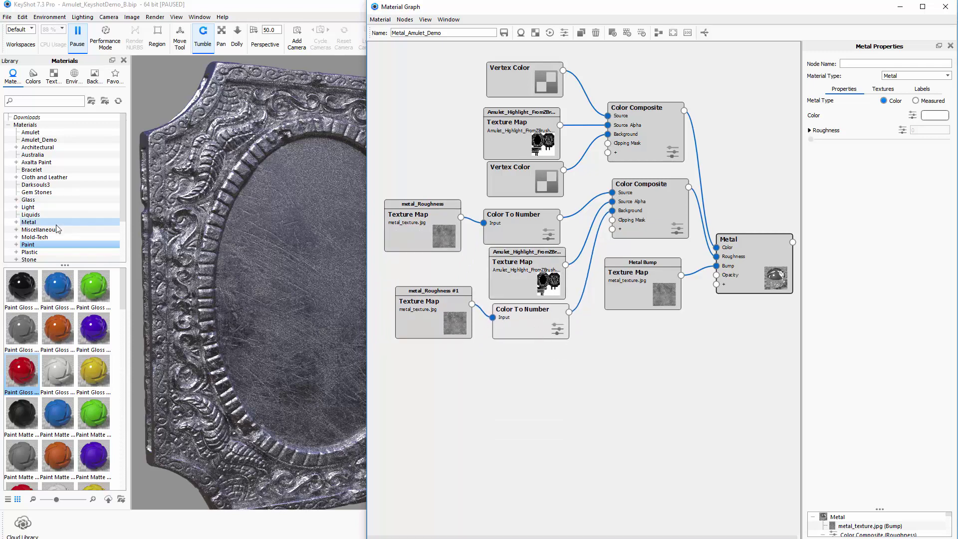
# Add the Paint Gloss White material from the library to the graph below the existing nodes.
pyautogui.click(13, 76)
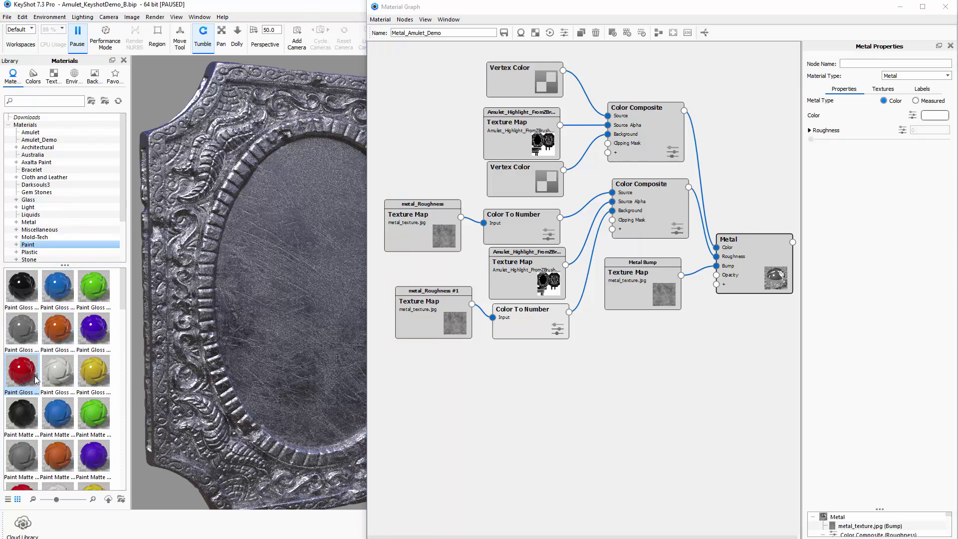
pyautogui.moveTo(58, 369)
pyautogui.mouseDown()
pyautogui.moveTo(186, 394)
pyautogui.moveTo(496, 408)
pyautogui.moveTo(619, 371)
pyautogui.moveTo(630, 394)
pyautogui.moveTo(641, 385)
pyautogui.mouseUp()
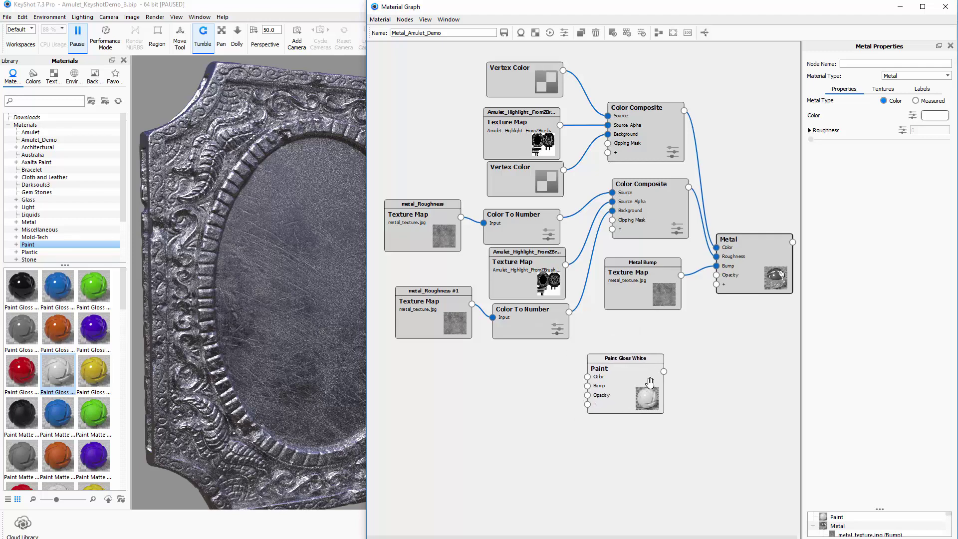
pyautogui.scroll(1, 646, 389)
pyautogui.scroll(2, 646, 389)
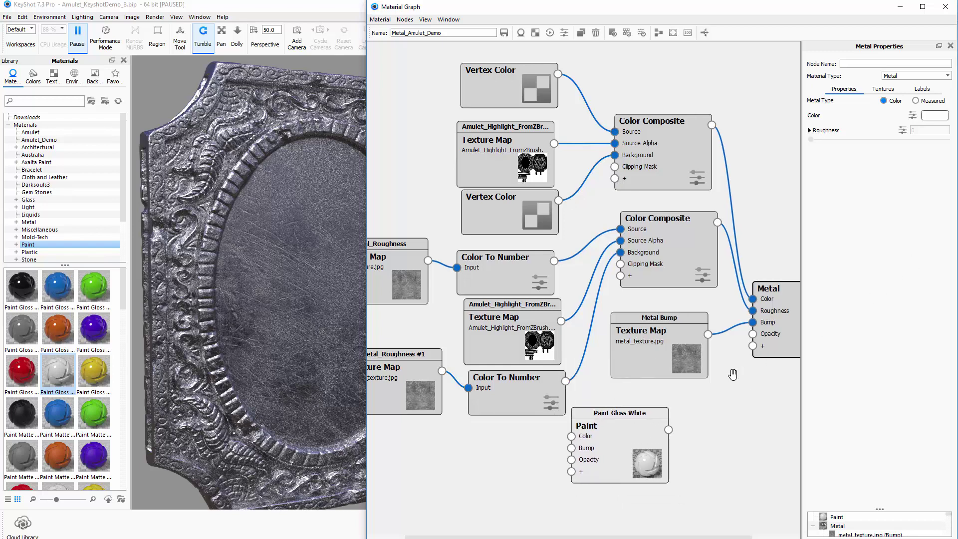
pyautogui.moveTo(643, 442); pyautogui.dragTo(637, 449)
# Open the Paint Gloss White node's properties, preview only that node on the amulet, and resume real-time rendering.
pyautogui.click(637, 449)
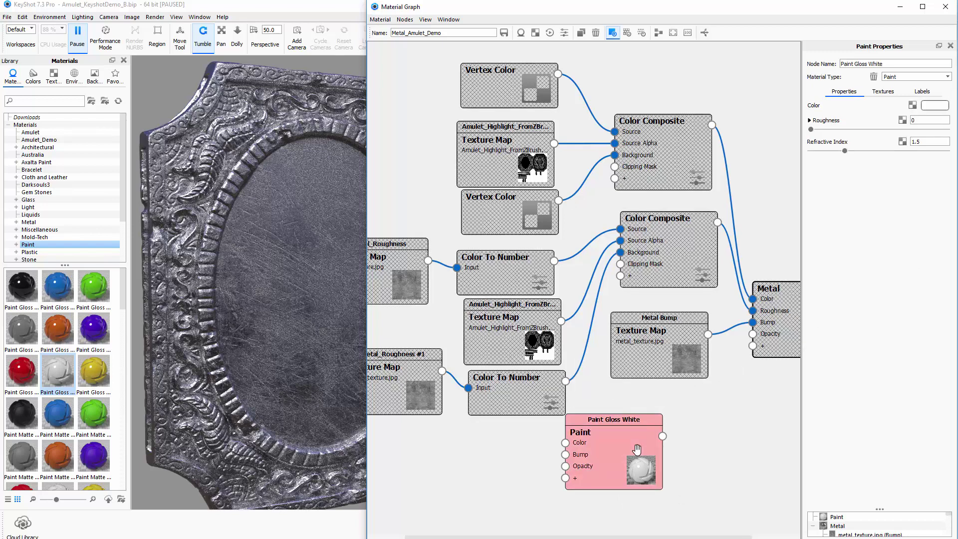
pyautogui.press('c')
pyautogui.moveTo(629, 457)
pyautogui.mouseDown()
pyautogui.moveTo(613, 462)
pyautogui.moveTo(620, 468)
pyautogui.mouseUp()
pyautogui.press('c')
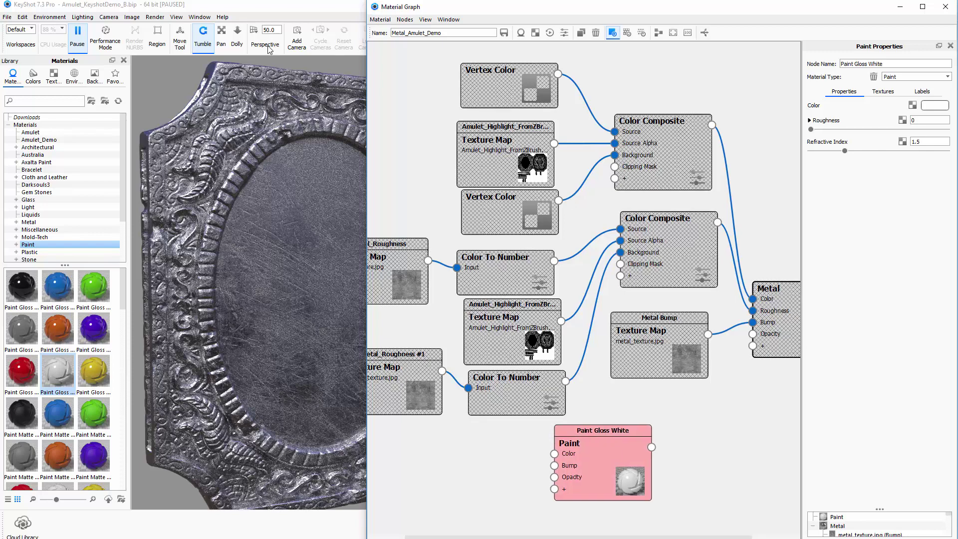
pyautogui.hotkey('shift', 'p')
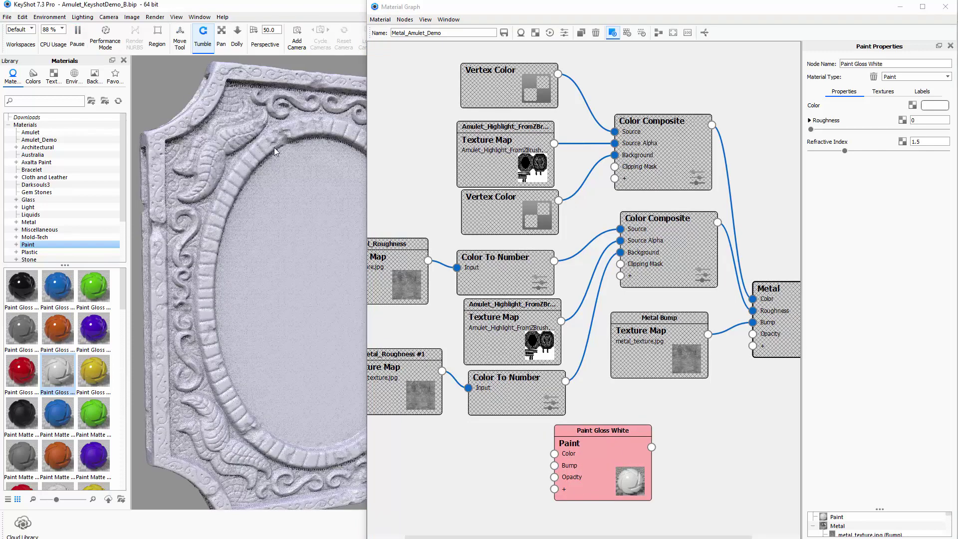
pyautogui.moveTo(616, 482); pyautogui.dragTo(603, 481)
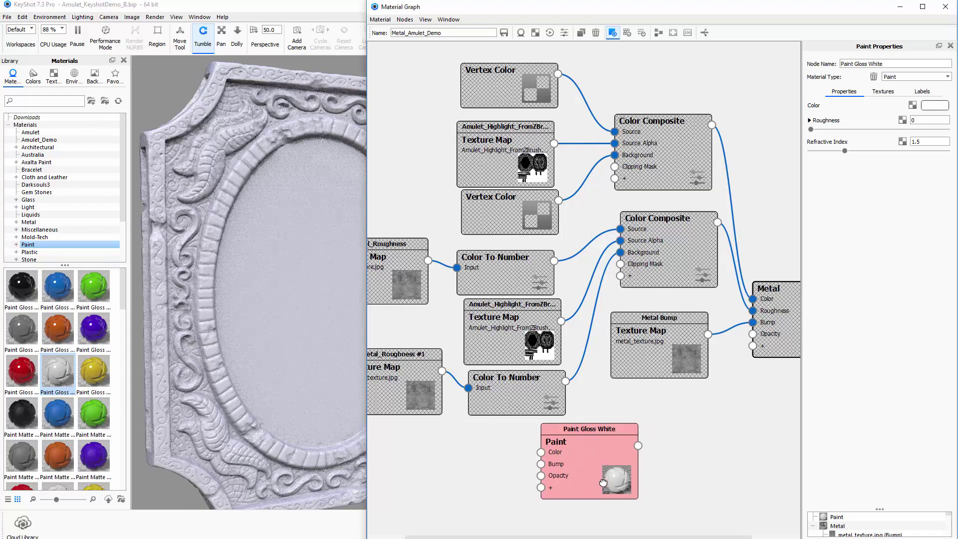
pyautogui.moveTo(232, 180); pyautogui.dragTo(309, 175)
pyautogui.scroll(3, 308, 175)
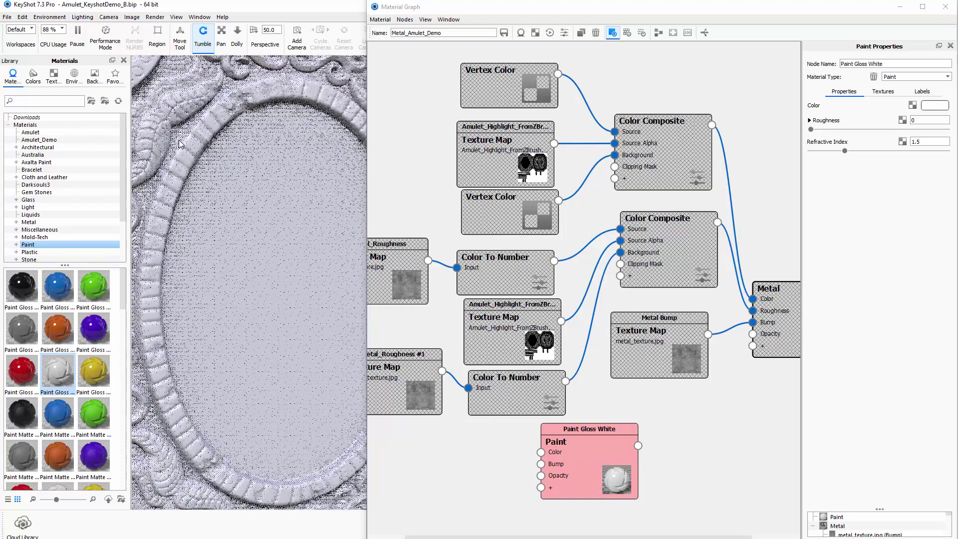
pyautogui.moveTo(185, 152); pyautogui.dragTo(278, 280, button='middle')
pyautogui.scroll(3, 278, 282)
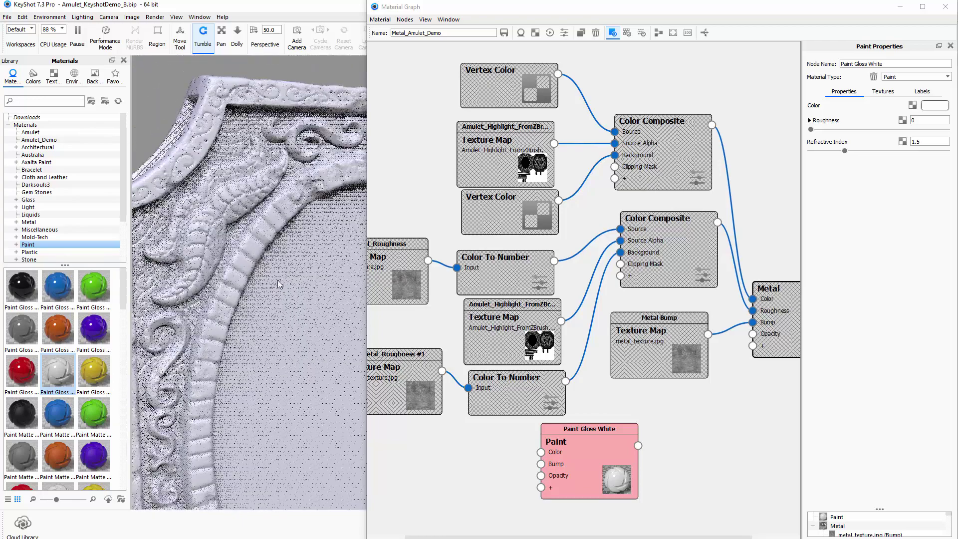
pyautogui.moveTo(278, 284); pyautogui.dragTo(321, 272)
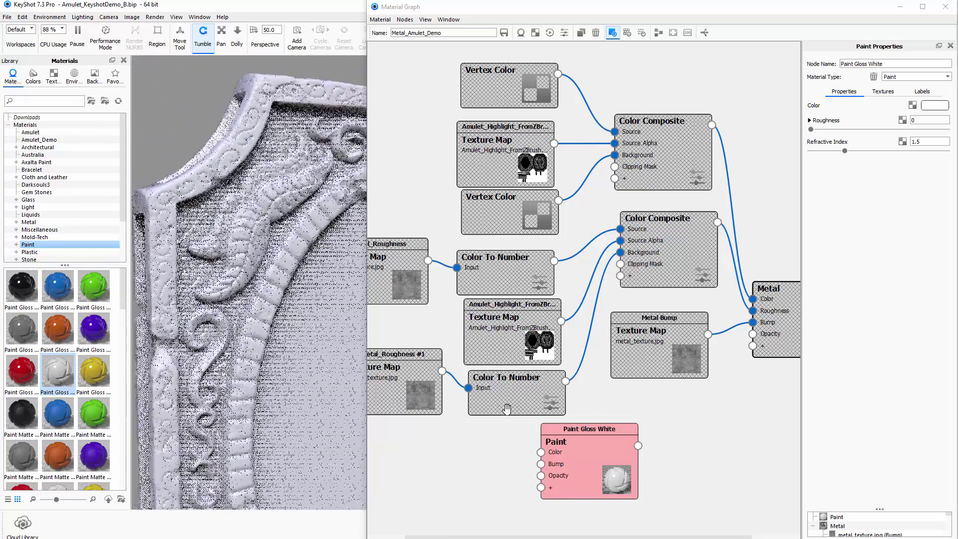
# Rename the paint node as Rust and set its roughness to 0.6.
pyautogui.moveTo(608, 473); pyautogui.dragTo(625, 465)
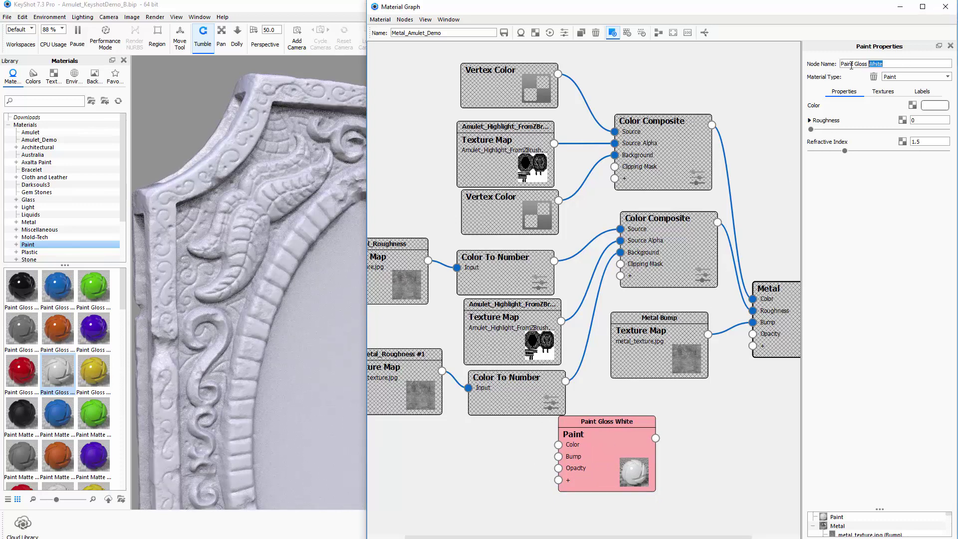
pyautogui.moveTo(851, 65); pyautogui.dragTo(837, 66)
pyautogui.write('Rust')
pyautogui.press('Return')
pyautogui.press('Return')
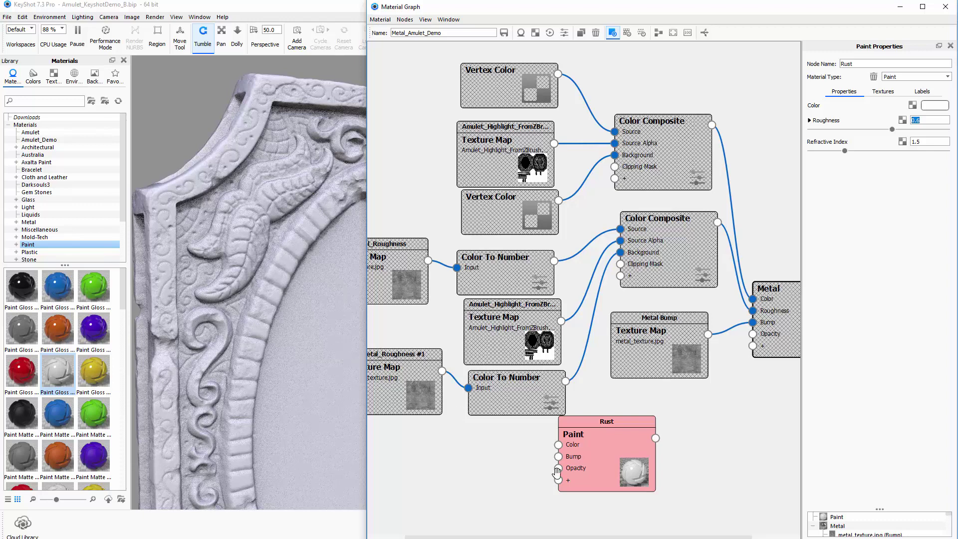
pyautogui.moveTo(624, 452); pyautogui.dragTo(658, 453)
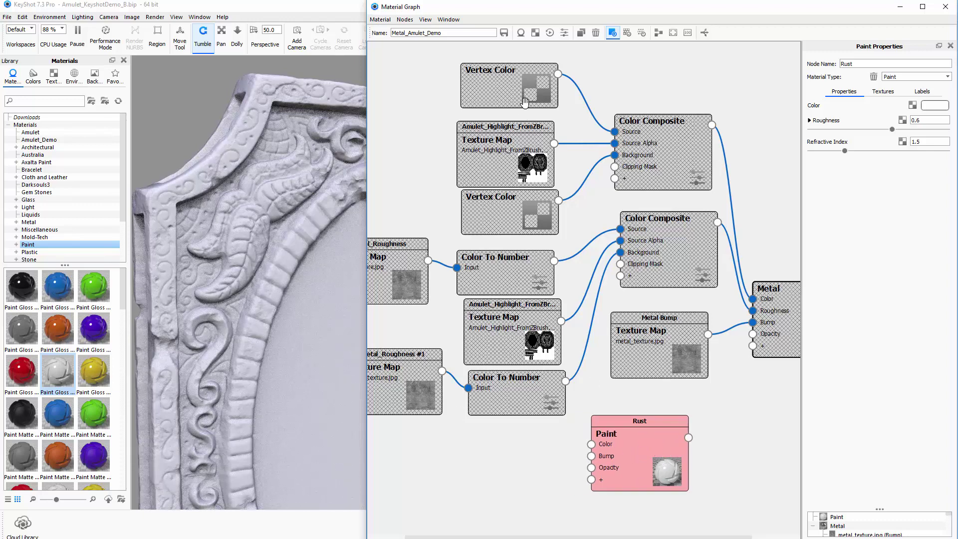
# Shift the Vertex Color, highlight Texture Map and Color To Number nodes slightly upward in the graph.
pyautogui.moveTo(525, 103); pyautogui.dragTo(524, 80)
pyautogui.moveTo(509, 169); pyautogui.dragTo(513, 138)
pyautogui.moveTo(514, 215); pyautogui.dragTo(510, 191)
pyautogui.moveTo(509, 289); pyautogui.dragTo(509, 266)
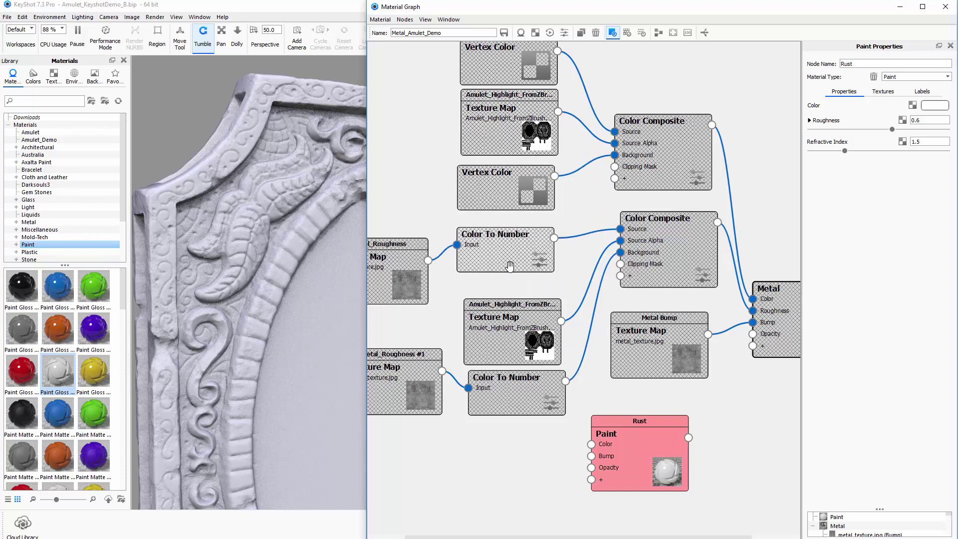
pyautogui.moveTo(516, 321); pyautogui.dragTo(516, 309)
pyautogui.moveTo(506, 397); pyautogui.dragTo(505, 390)
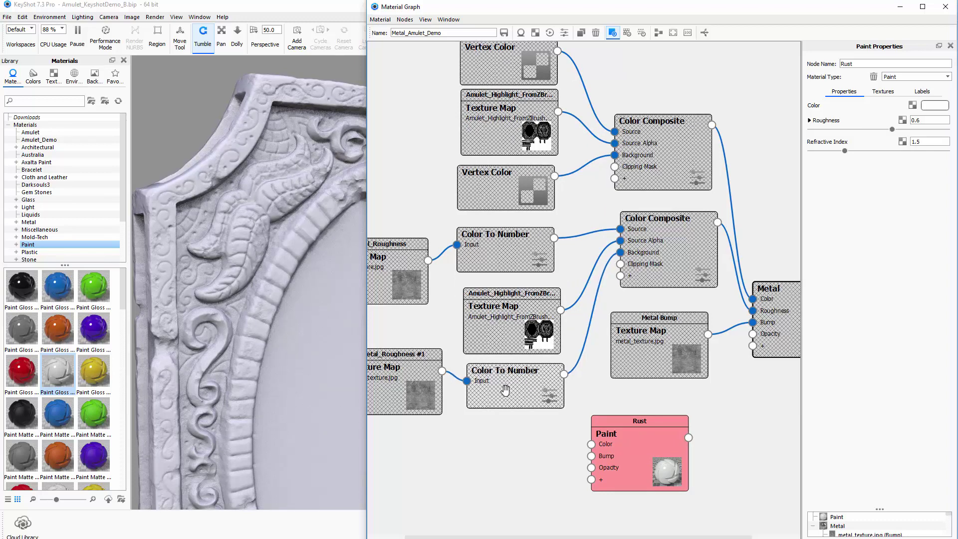
# Add the rusted texture from the texture library to the graph as a new texture map node.
pyautogui.click(54, 77)
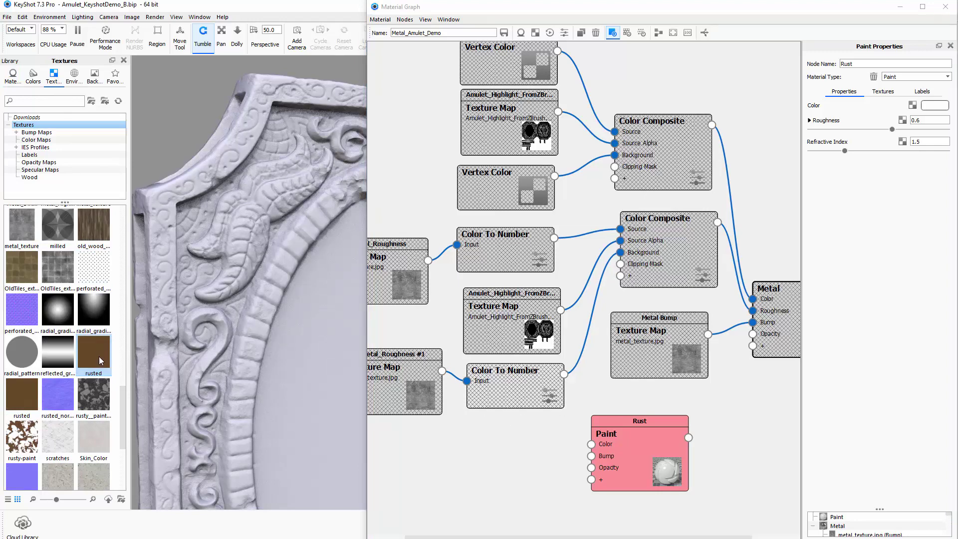
pyautogui.moveTo(97, 357); pyautogui.dragTo(477, 212)
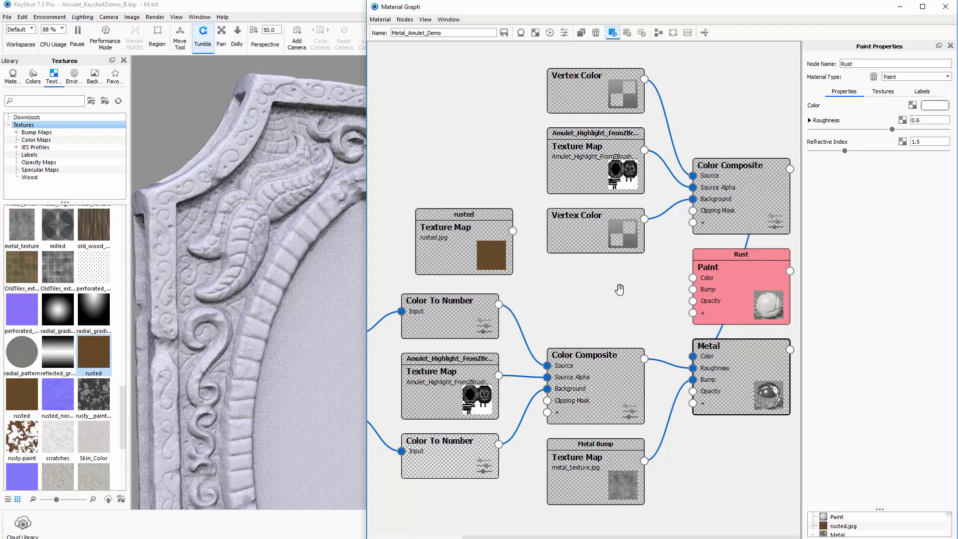
pyautogui.scroll(-2, 629, 289)
pyautogui.moveTo(650, 267); pyautogui.dragTo(627, 284)
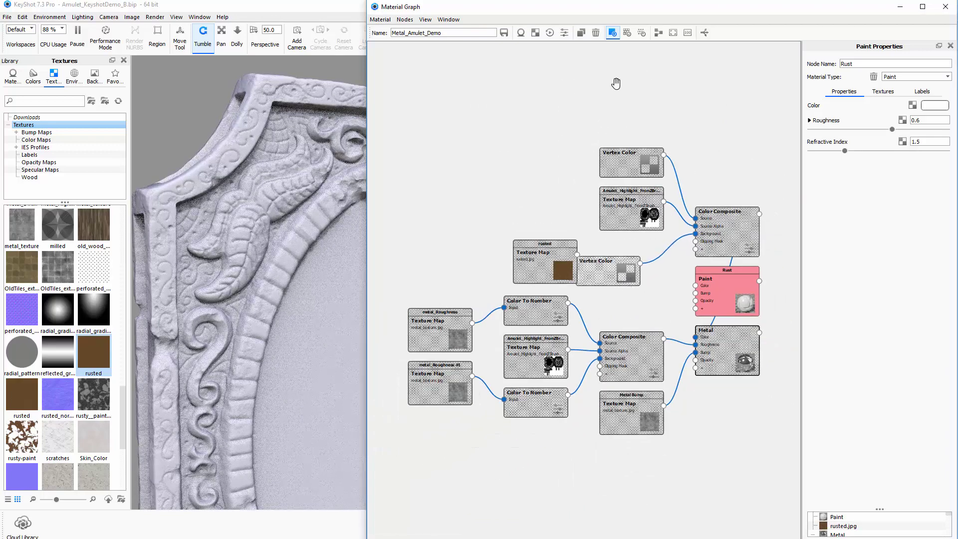
# Auto-arrange the graph and place the Rust paint and rusted texture map nodes side by side above the metal network.
pyautogui.click(659, 34)
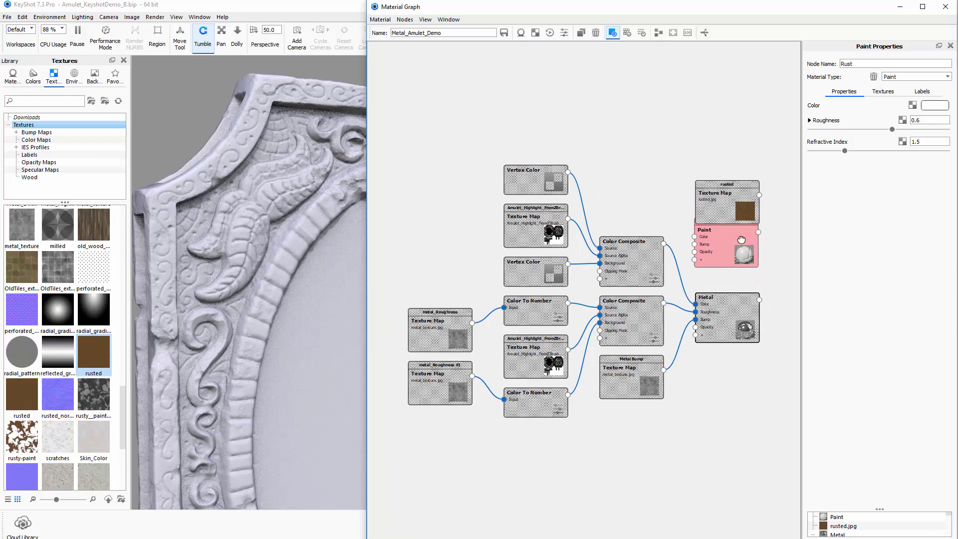
pyautogui.moveTo(740, 265); pyautogui.dragTo(732, 124)
pyautogui.moveTo(726, 187)
pyautogui.mouseDown()
pyautogui.moveTo(649, 106)
pyautogui.moveTo(613, 91)
pyautogui.mouseUp()
pyautogui.scroll(5, 716, 177)
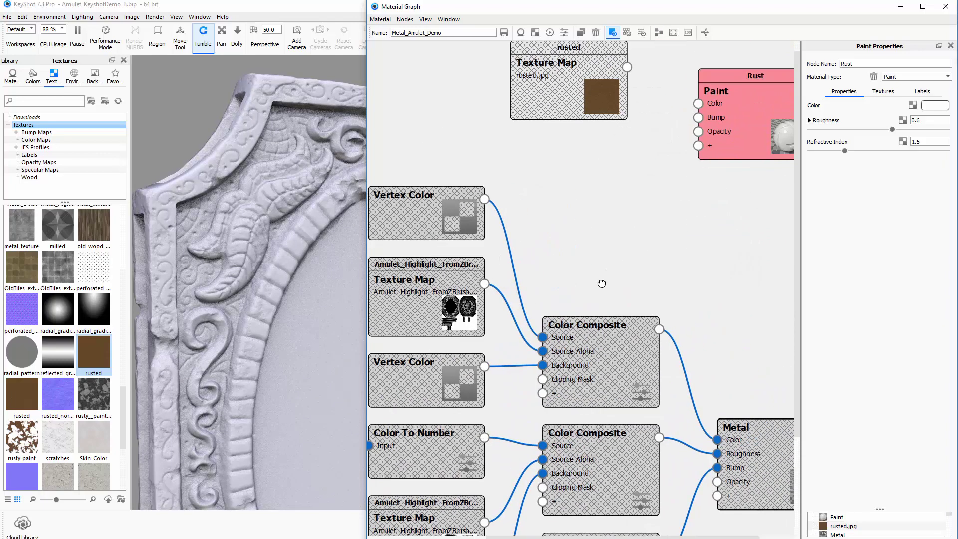
pyautogui.moveTo(528, 93); pyautogui.dragTo(545, 147)
# Preview the rusted texture map alone on the amulet and set its mapping type to UV.
pyautogui.press('c')
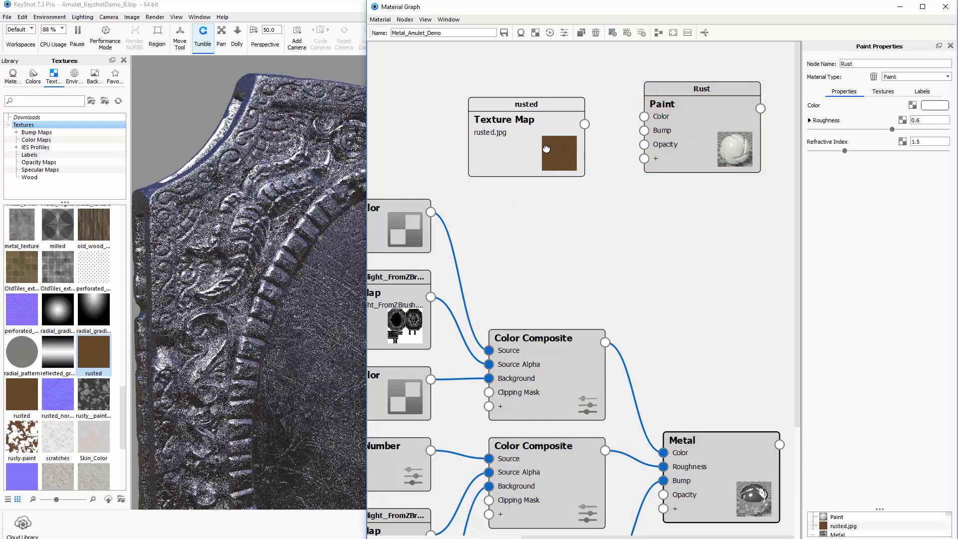
pyautogui.press('c')
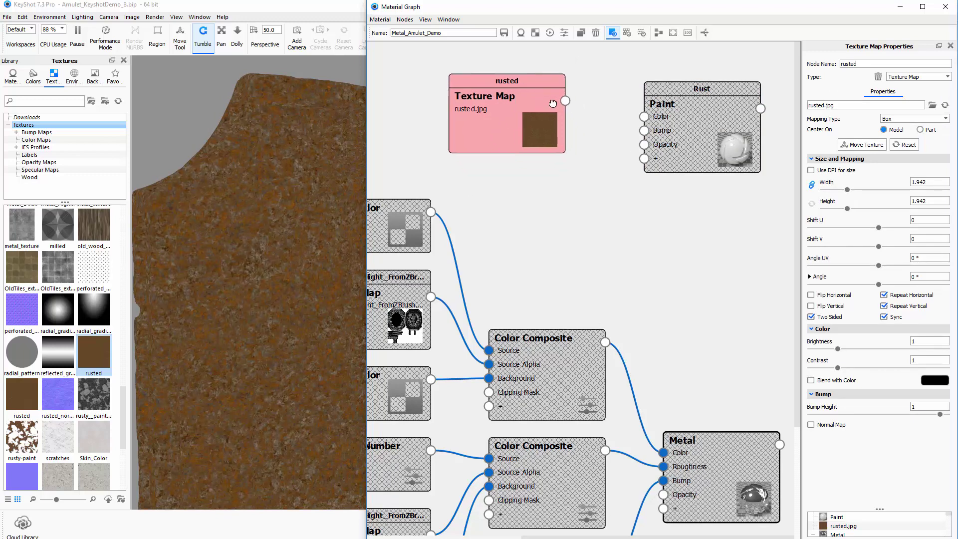
pyautogui.moveTo(569, 120); pyautogui.dragTo(549, 96)
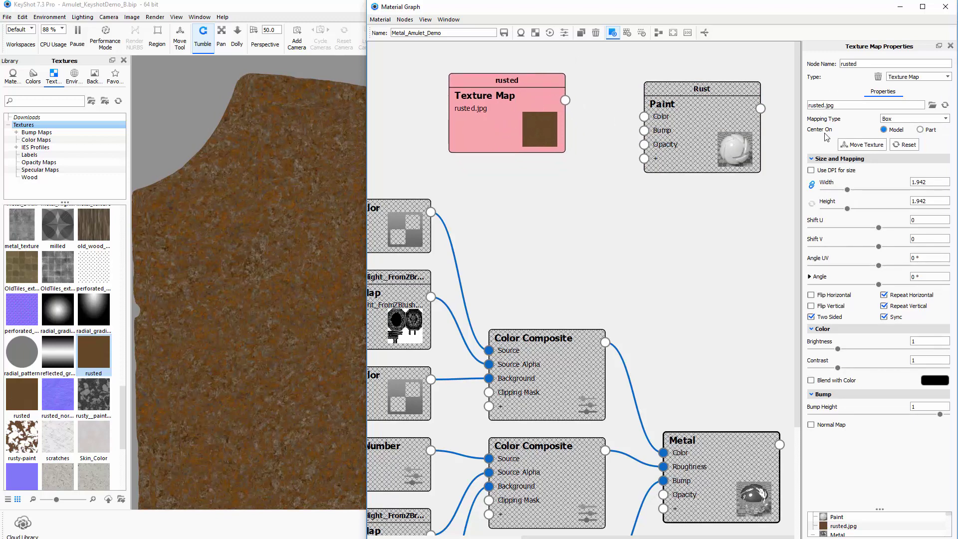
pyautogui.click(912, 119)
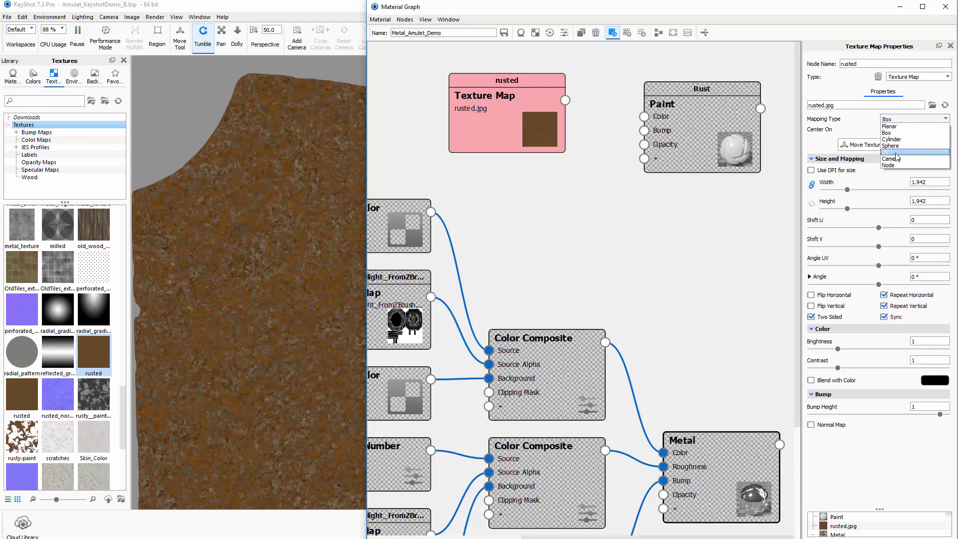
pyautogui.click(896, 153)
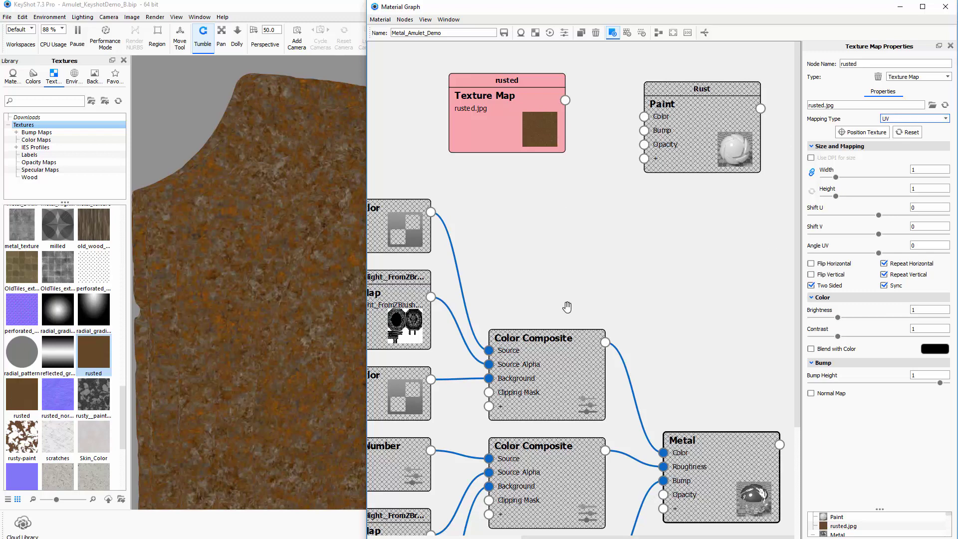
# Connect the rusted texture map to the Color input of the Rust paint node and tidy their placement.
pyautogui.moveTo(511, 140); pyautogui.dragTo(531, 146)
pyautogui.moveTo(584, 106)
pyautogui.mouseDown()
pyautogui.moveTo(644, 116)
pyautogui.moveTo(684, 139)
pyautogui.moveTo(679, 149)
pyautogui.mouseUp()
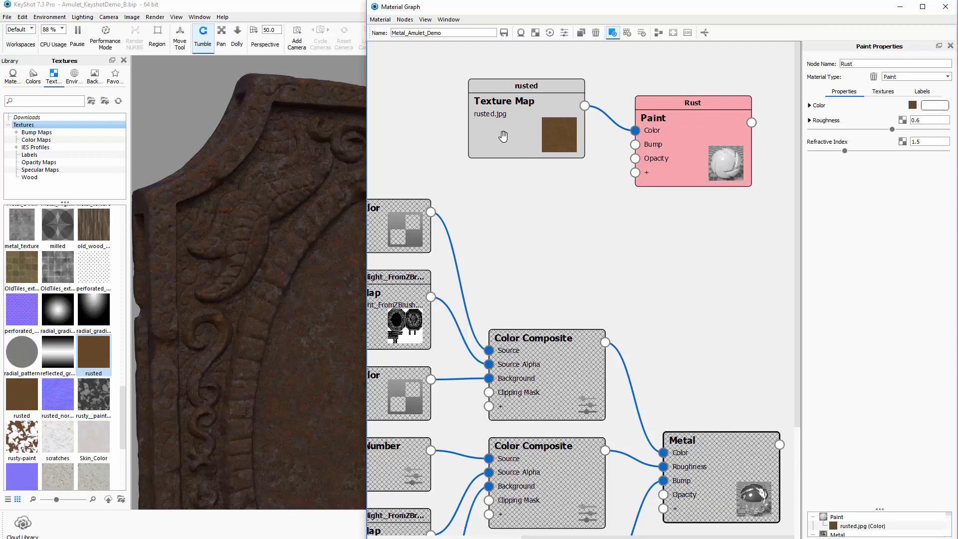
pyautogui.moveTo(524, 139); pyautogui.dragTo(501, 131)
pyautogui.moveTo(678, 146); pyautogui.dragTo(669, 146)
pyautogui.moveTo(508, 119); pyautogui.dragTo(502, 115)
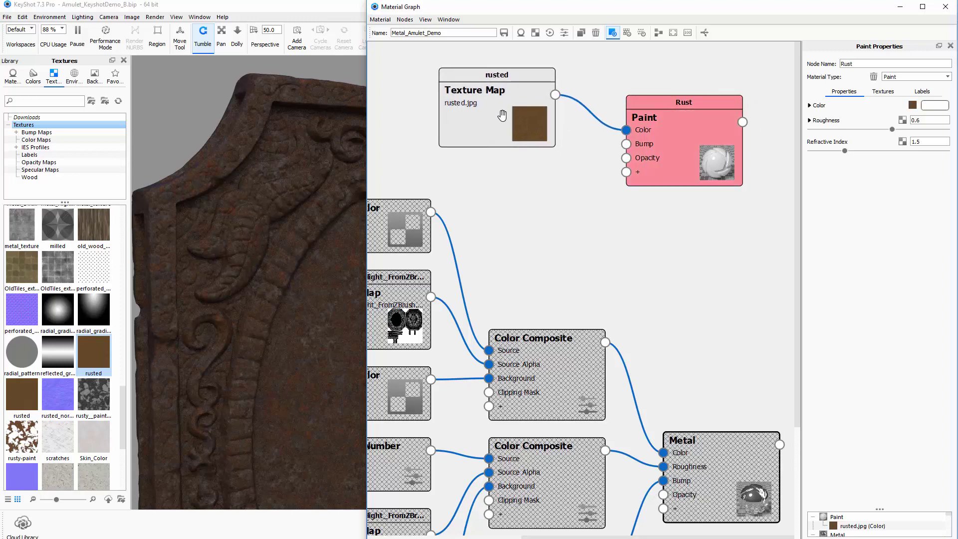
# Duplicate the rusted texture map, place the copy beneath the original, and connect it to the Rust paint's Bump input.
pyautogui.rightClick(502, 116)
pyautogui.click(534, 133)
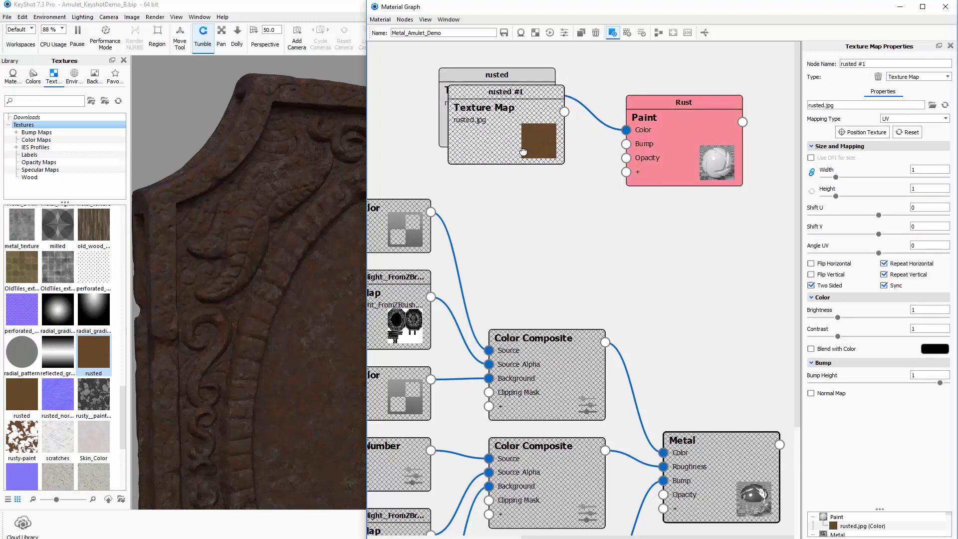
pyautogui.moveTo(523, 151); pyautogui.dragTo(520, 212)
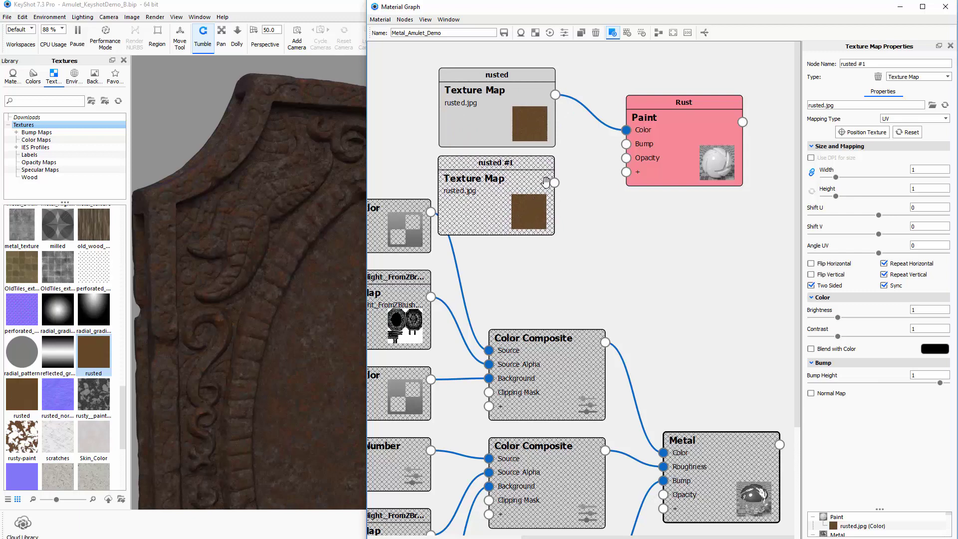
pyautogui.moveTo(555, 182); pyautogui.dragTo(627, 145)
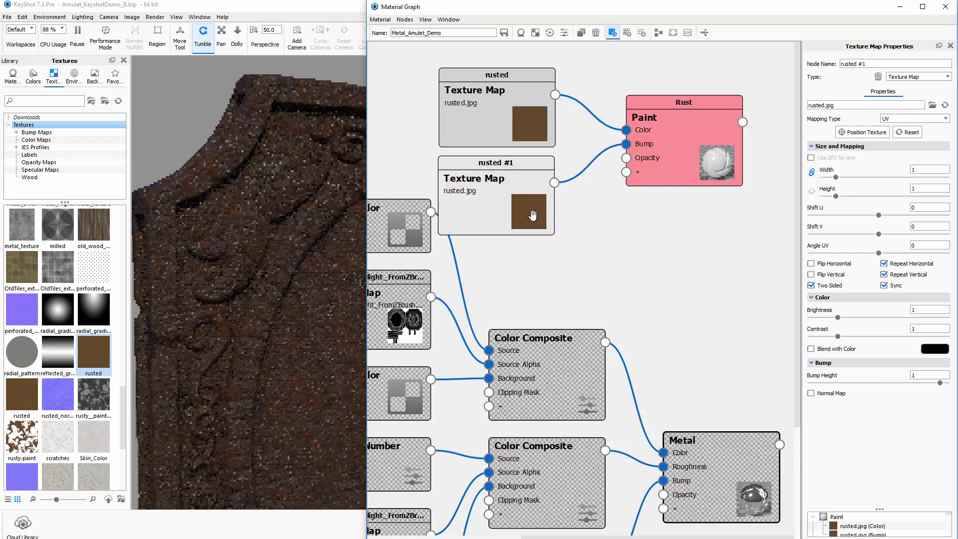
# Set the bump height of the rusted #1 map to 0.2 and spread the two rusted maps and the Rust paint node apart.
pyautogui.moveTo(531, 214); pyautogui.dragTo(530, 198)
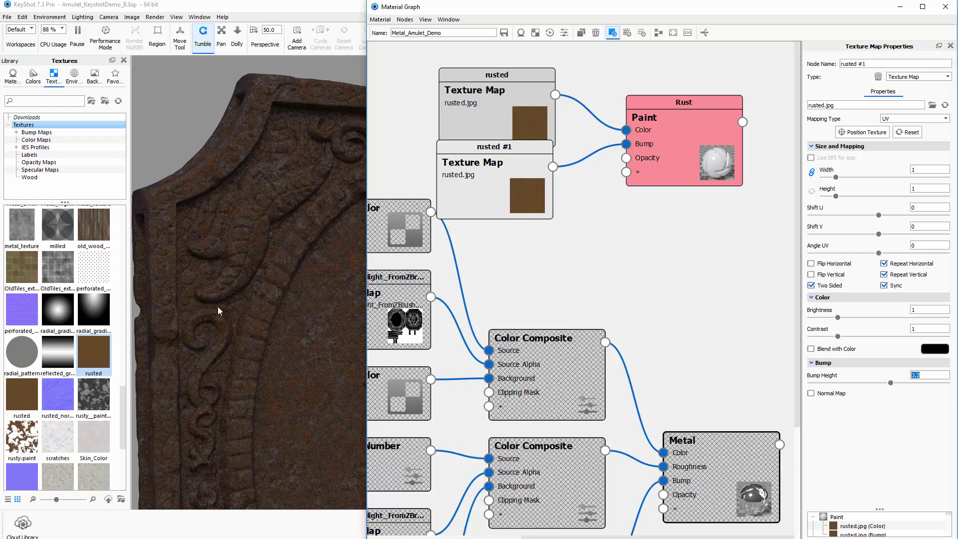
pyautogui.moveTo(536, 114); pyautogui.dragTo(522, 93)
pyautogui.moveTo(524, 163); pyautogui.dragTo(517, 150)
pyautogui.moveTo(659, 156); pyautogui.dragTo(671, 159)
pyautogui.moveTo(514, 155); pyautogui.dragTo(514, 158)
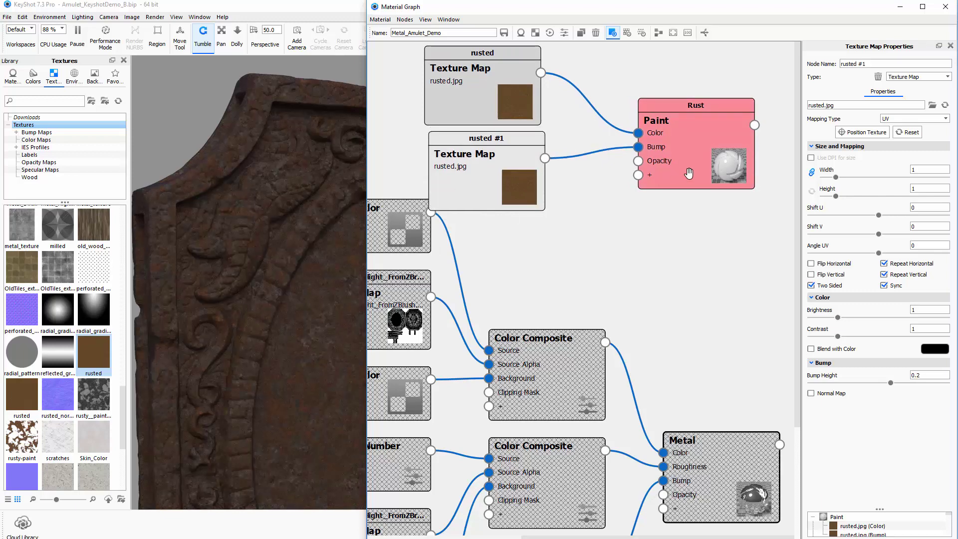
pyautogui.moveTo(689, 175)
pyautogui.mouseDown()
pyautogui.moveTo(713, 181)
pyautogui.moveTo(718, 148)
pyautogui.mouseUp()
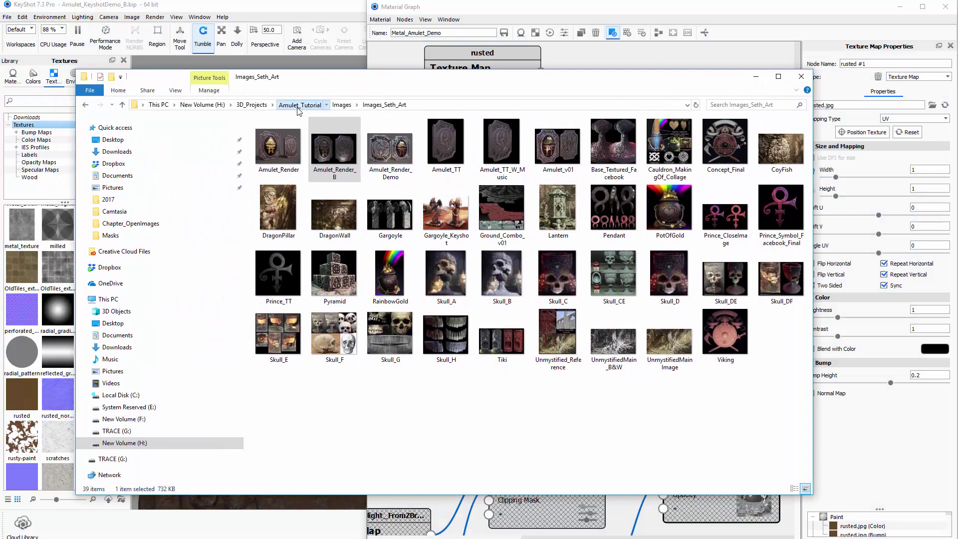
# Switch to File Explorer and open the Masks folder inside Amulet_Tutorial's Images\Images_TextureMaps_PSDs.
pyautogui.click(299, 104)
pyautogui.doubleClick(283, 136)
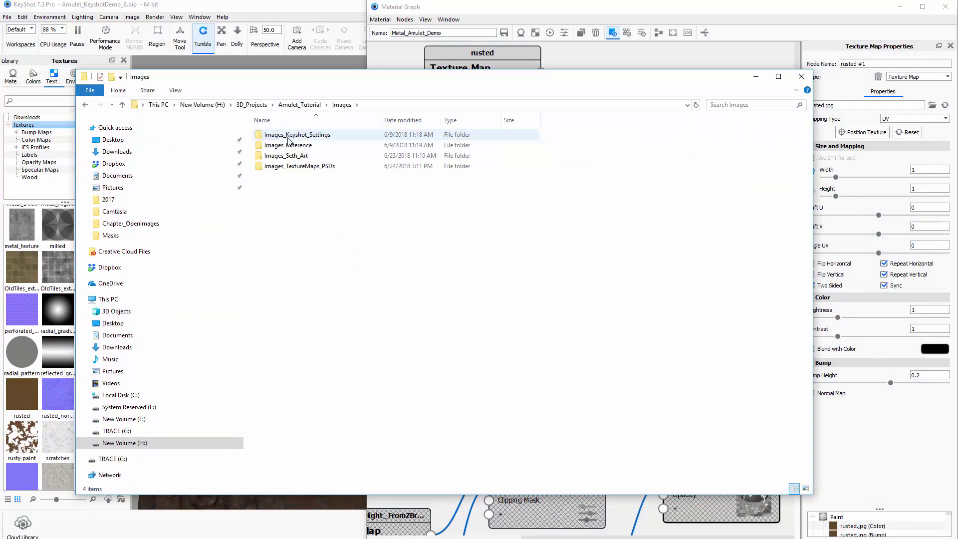
pyautogui.doubleClick(290, 166)
pyautogui.doubleClick(334, 146)
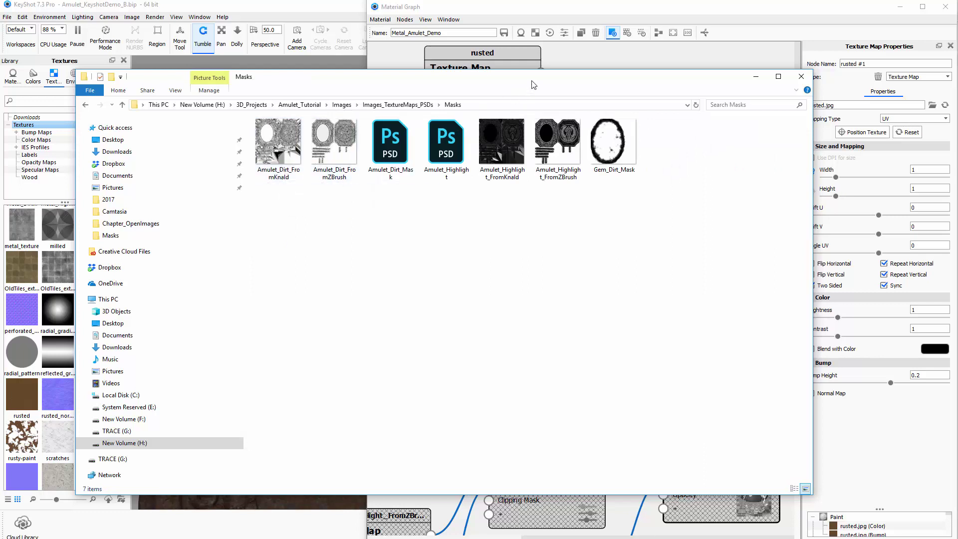
pyautogui.moveTo(532, 84); pyautogui.dragTo(452, 119)
# Bring the Amulet_Dirt_FromZBrush image into the material graph and connect it to the Rust paint's Opacity input.
pyautogui.click(268, 173)
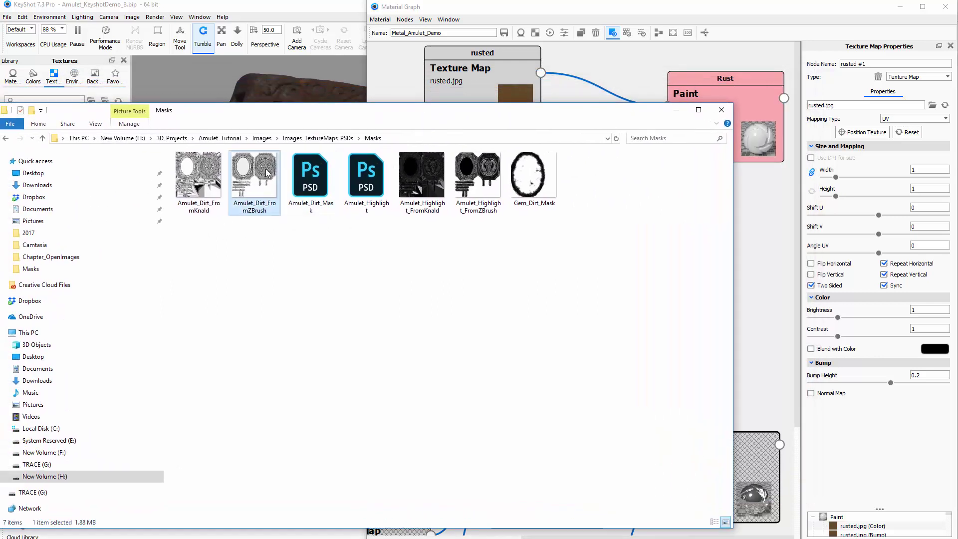
pyautogui.moveTo(268, 173); pyautogui.dragTo(768, 263)
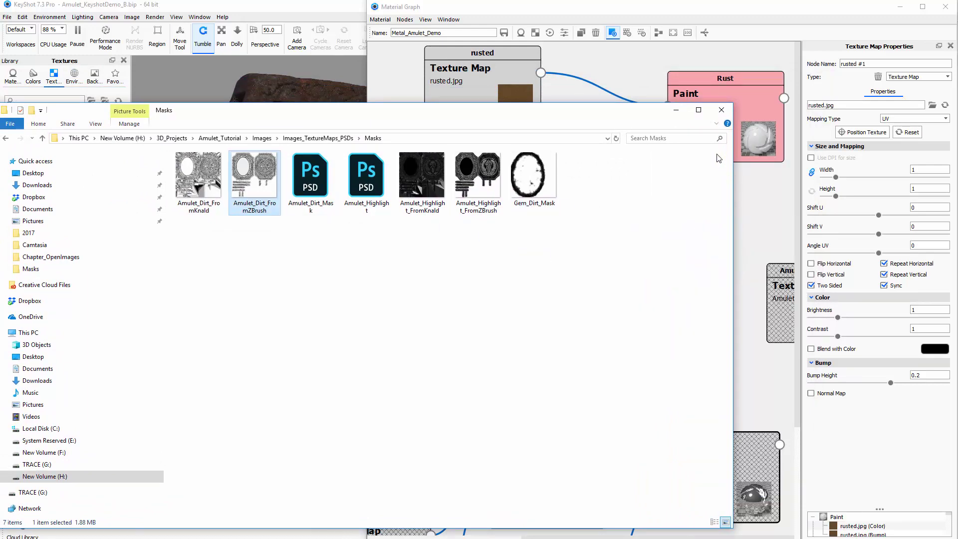
pyautogui.click(675, 109)
pyautogui.moveTo(771, 299)
pyautogui.mouseDown()
pyautogui.moveTo(534, 266)
pyautogui.moveTo(596, 272)
pyautogui.moveTo(668, 134)
pyautogui.mouseUp()
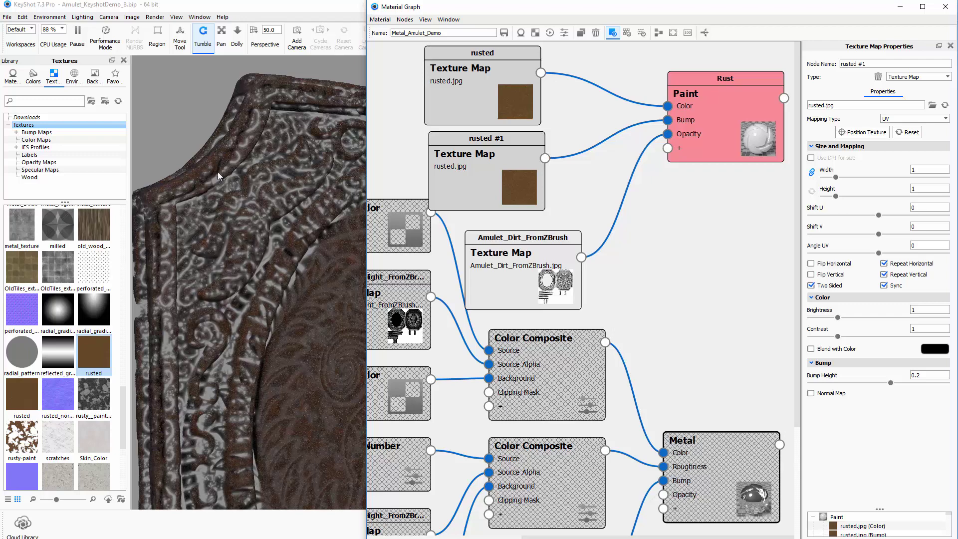
# Examine the masked rust on the amulet and preview the Amulet_Dirt_FromZBrush texture map alone.
pyautogui.moveTo(286, 342); pyautogui.dragTo(249, 351)
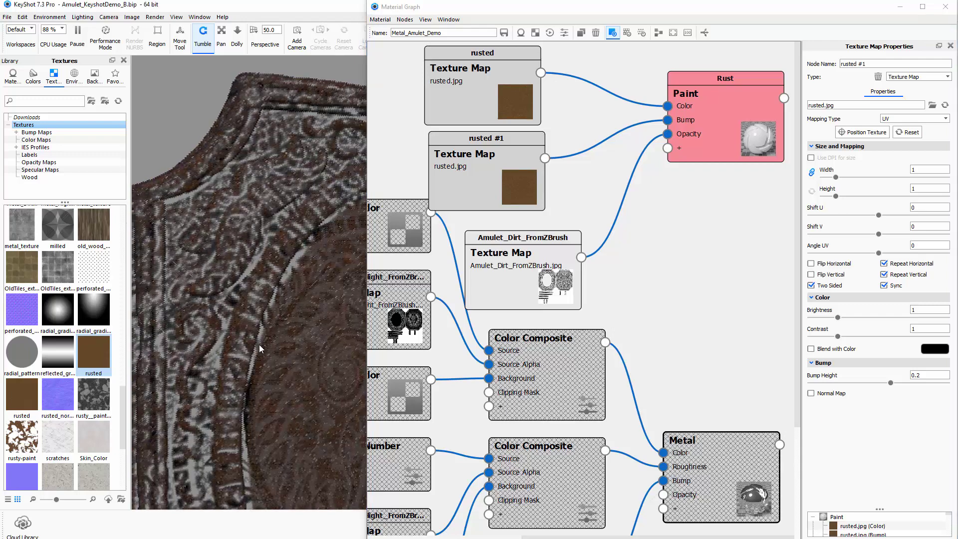
pyautogui.moveTo(523, 278); pyautogui.dragTo(533, 263)
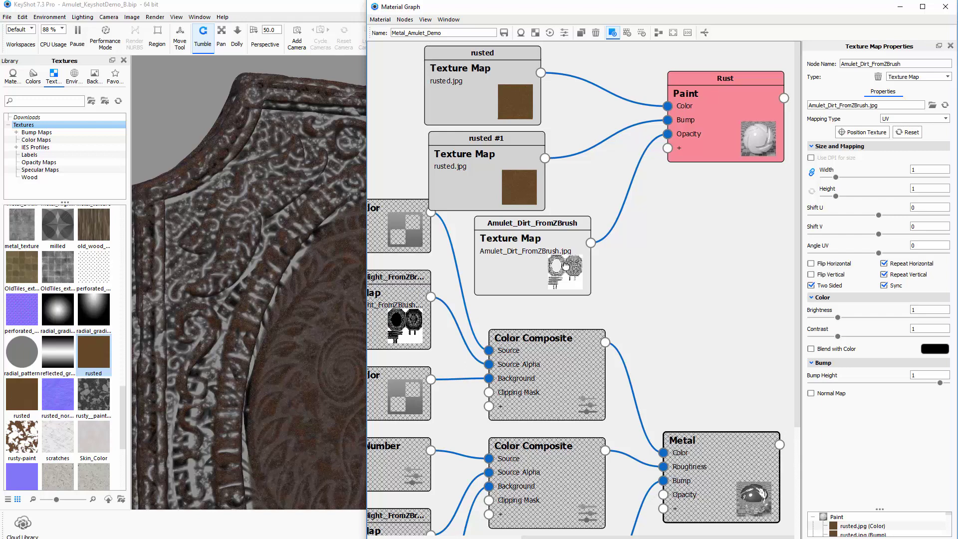
pyautogui.moveTo(565, 265); pyautogui.dragTo(567, 282)
pyautogui.press('c')
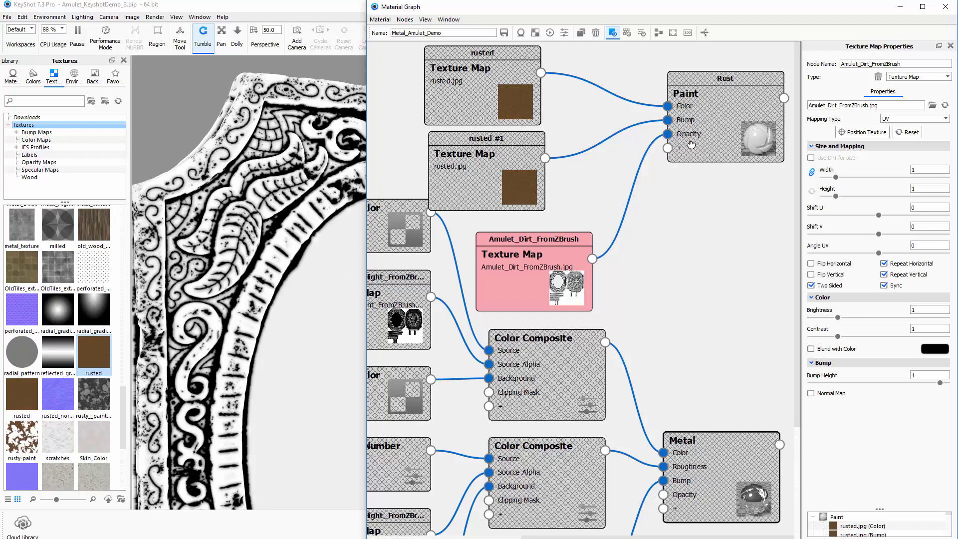
# Preview the Rust paint node on the amulet and examine where its opacity mask places the rust.
pyautogui.moveTo(692, 145)
pyautogui.mouseDown()
pyautogui.moveTo(691, 169)
pyautogui.moveTo(692, 160)
pyautogui.mouseUp()
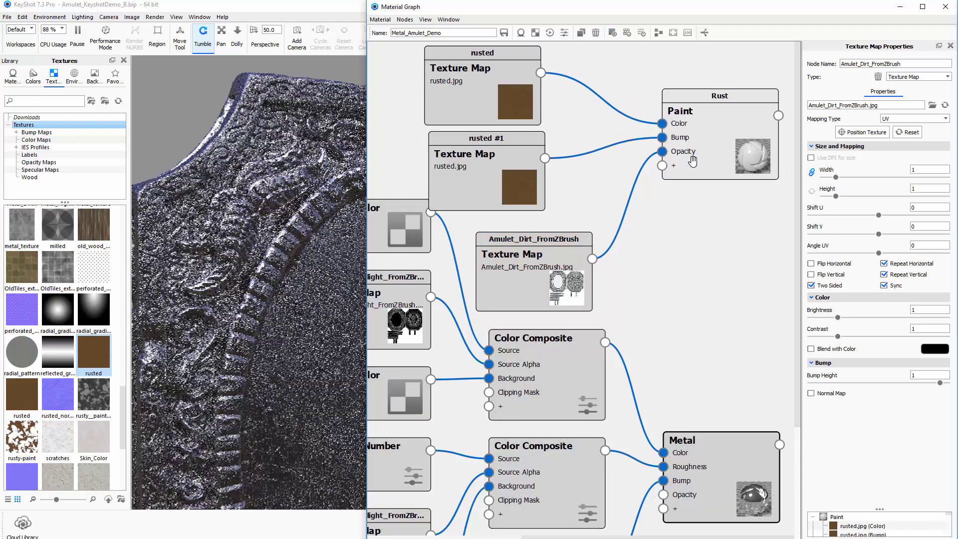
pyautogui.click(691, 159)
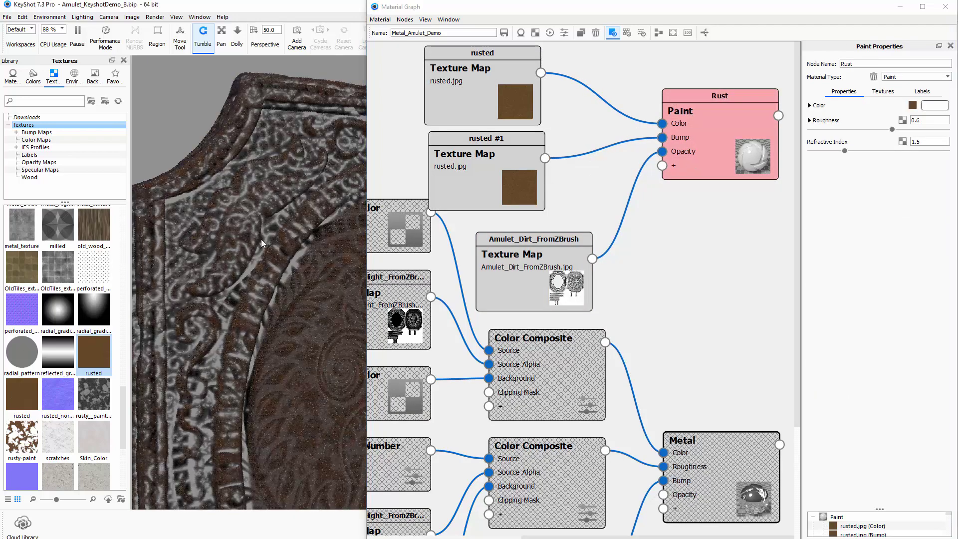
pyautogui.moveTo(261, 238); pyautogui.dragTo(220, 313)
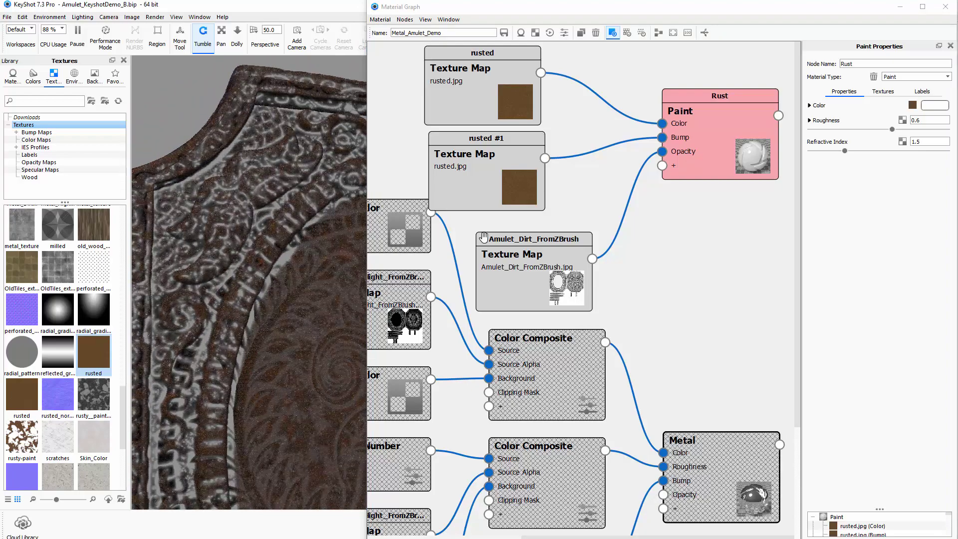
# Add a Color Invert utility between the Amulet_Dirt_FromZBrush map and the Rust paint's Opacity input.
pyautogui.moveTo(484, 237); pyautogui.dragTo(441, 224)
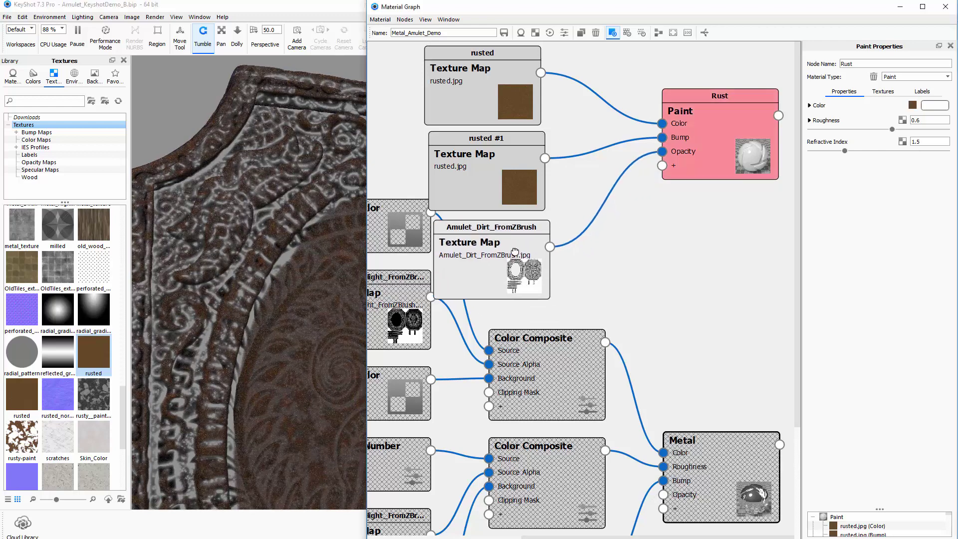
pyautogui.rightClick(625, 219)
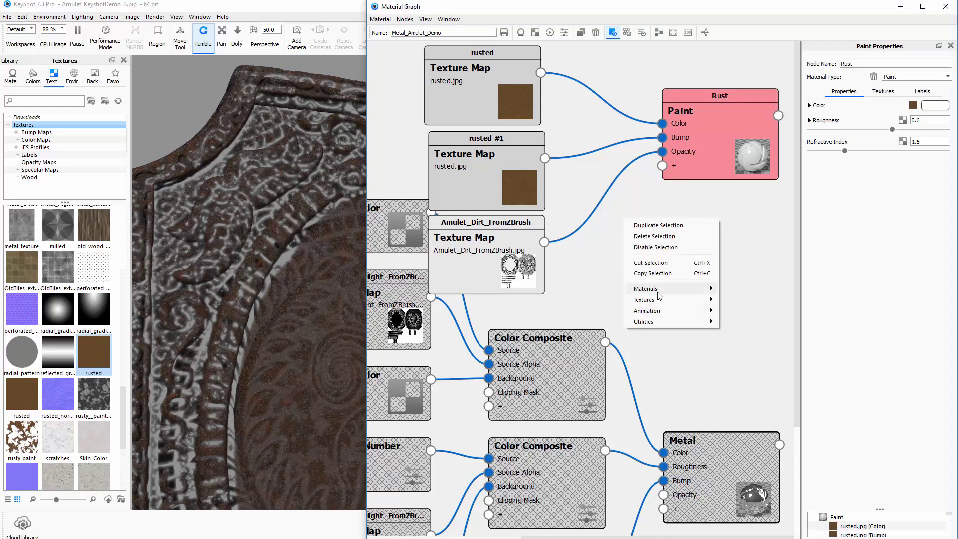
pyautogui.moveTo(662, 322)
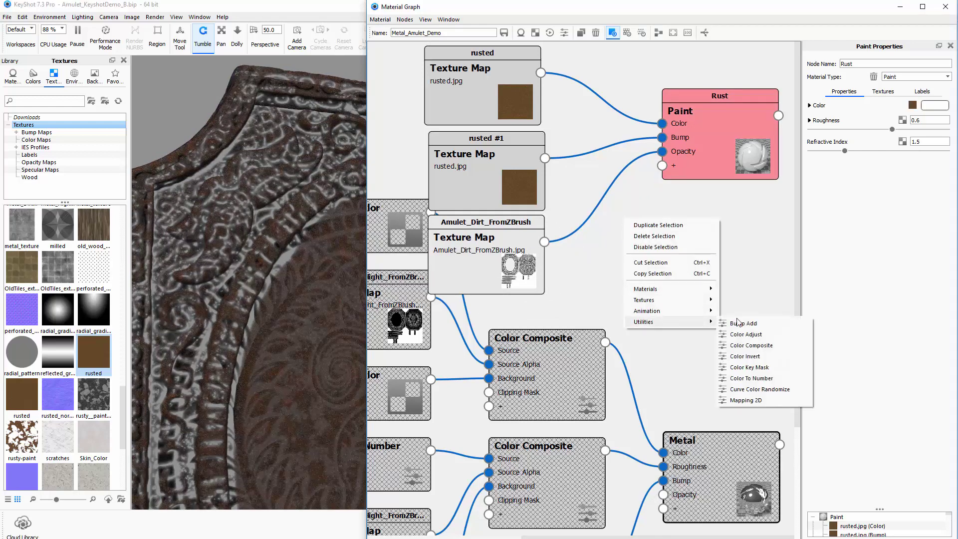
pyautogui.click(751, 358)
pyautogui.moveTo(657, 253); pyautogui.dragTo(610, 265)
pyautogui.moveTo(546, 241); pyautogui.dragTo(578, 250)
pyautogui.moveTo(694, 241); pyautogui.dragTo(662, 151)
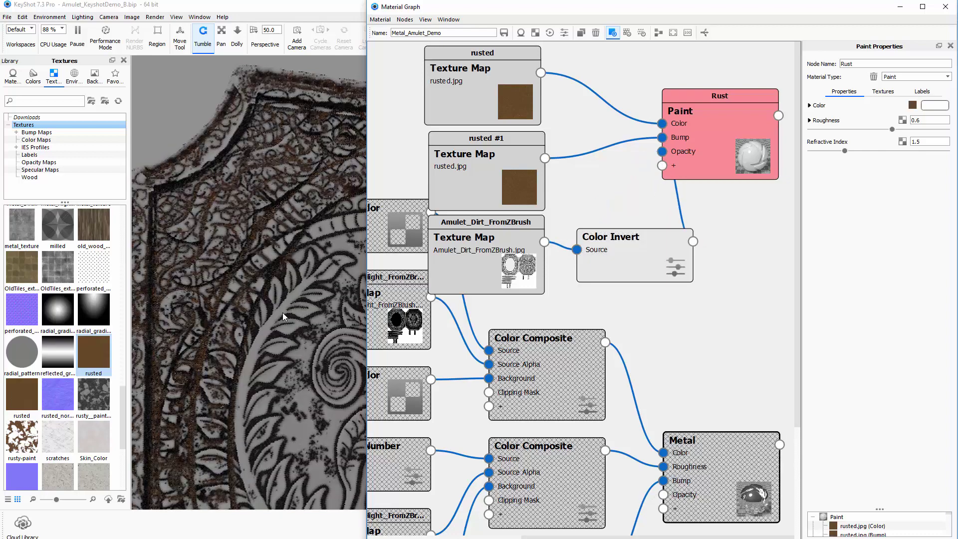
# Auto-arrange the graph so the dirt mask, Color Invert, rusted maps and Rust paint no longer overlap the metal network.
pyautogui.moveTo(300, 344); pyautogui.dragTo(293, 362)
pyautogui.moveTo(634, 273); pyautogui.dragTo(597, 242)
pyautogui.moveTo(524, 254); pyautogui.dragTo(488, 251)
pyautogui.moveTo(615, 219); pyautogui.dragTo(606, 206)
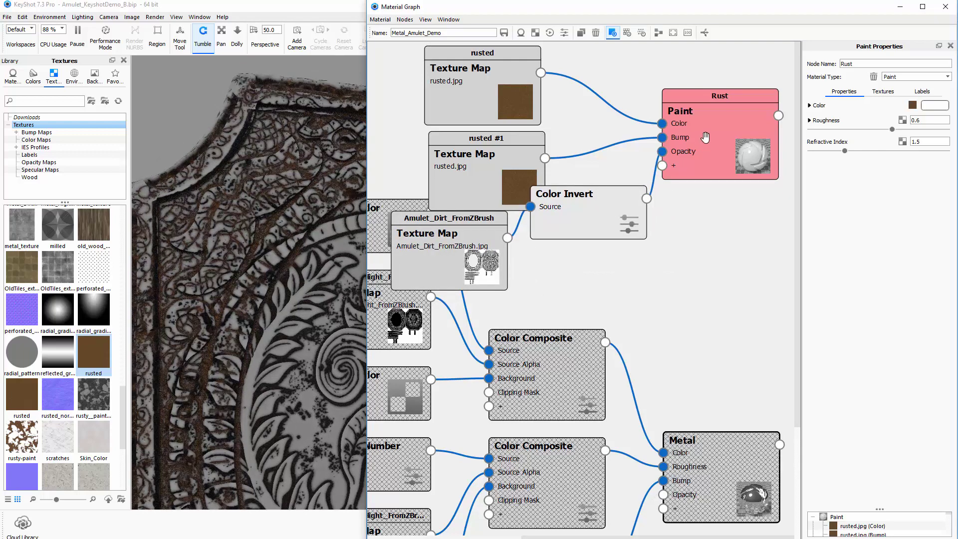
pyautogui.moveTo(705, 138); pyautogui.dragTo(711, 160)
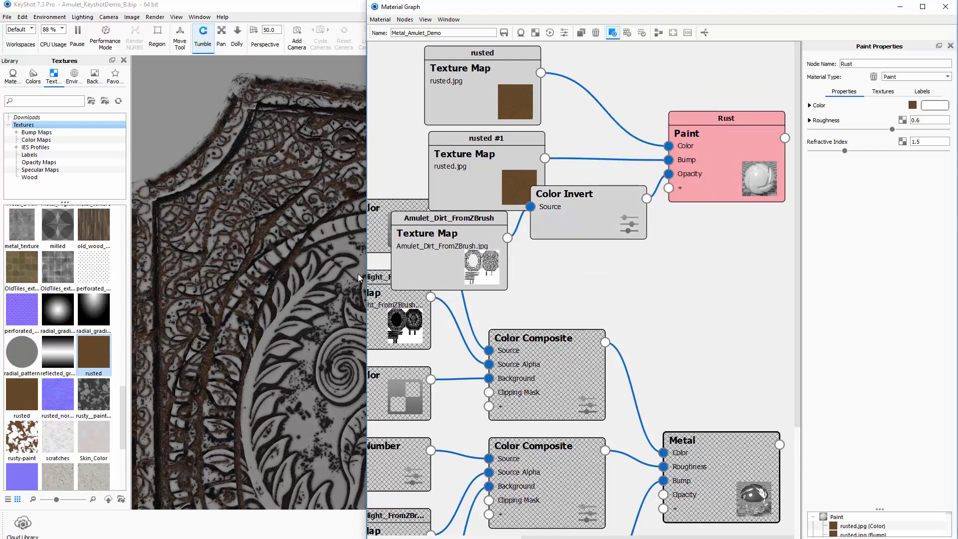
pyautogui.scroll(-3, 651, 300)
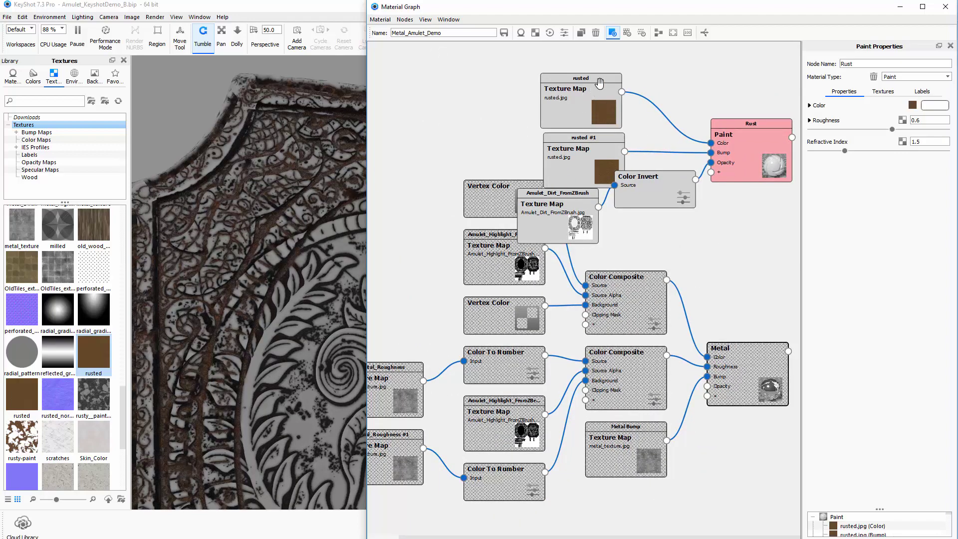
pyautogui.click(658, 33)
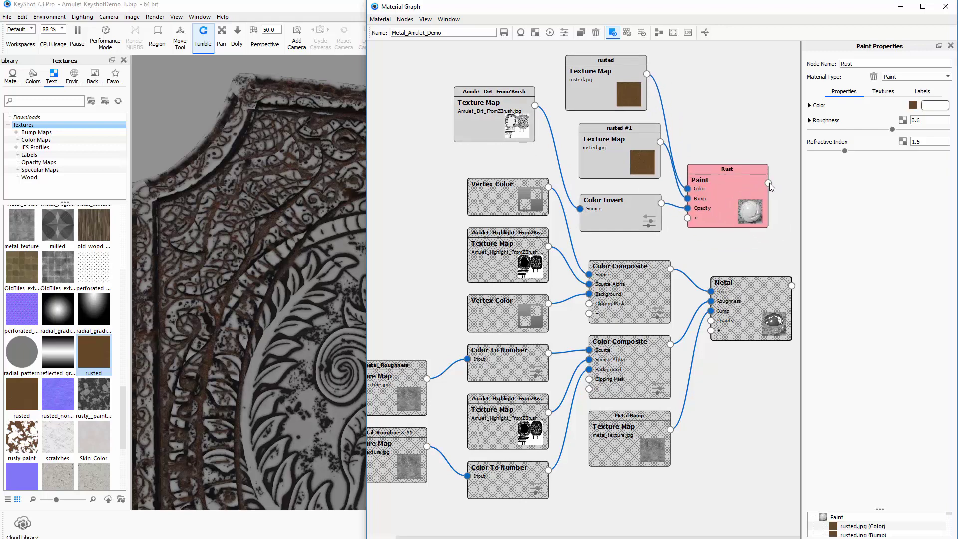
# Connect the Rust paint to the Metal node as a label and turn off the node preview to render the complete material.
pyautogui.moveTo(770, 183)
pyautogui.mouseDown()
pyautogui.moveTo(761, 324)
pyautogui.moveTo(766, 290)
pyautogui.moveTo(763, 307)
pyautogui.moveTo(758, 298)
pyautogui.mouseUp()
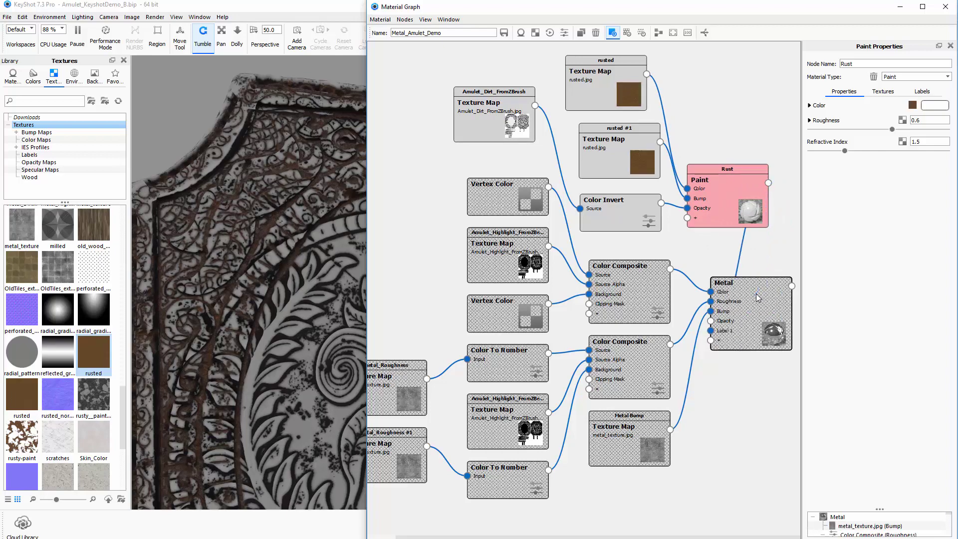
pyautogui.scroll(4, 743, 307)
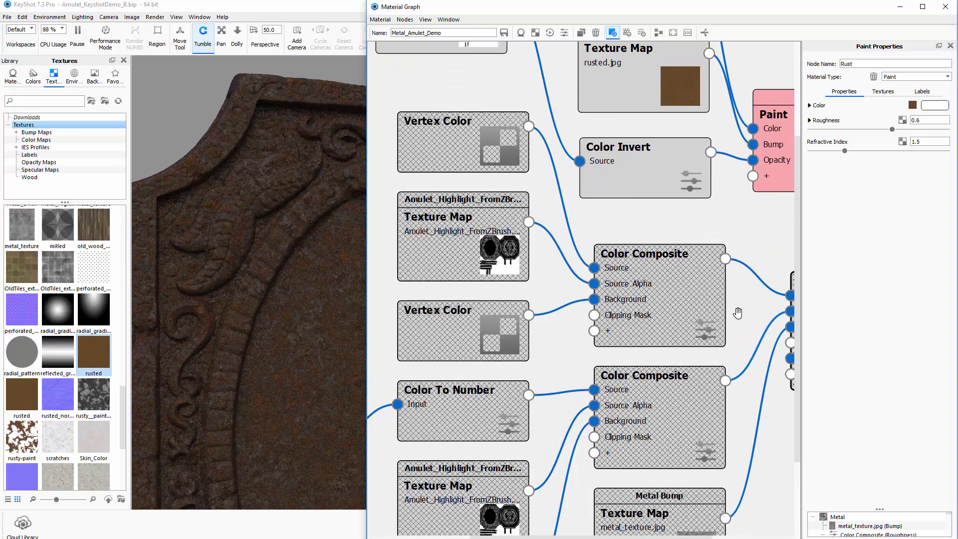
pyautogui.moveTo(692, 296)
pyautogui.mouseDown()
pyautogui.moveTo(479, 297)
pyautogui.moveTo(596, 284)
pyautogui.mouseUp()
pyautogui.moveTo(712, 242); pyautogui.dragTo(504, 235)
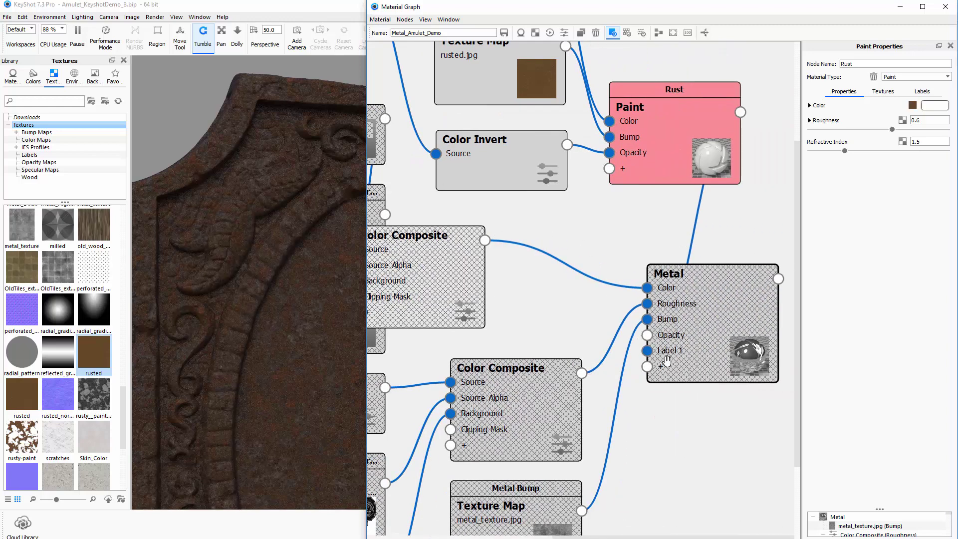
pyautogui.click(693, 419)
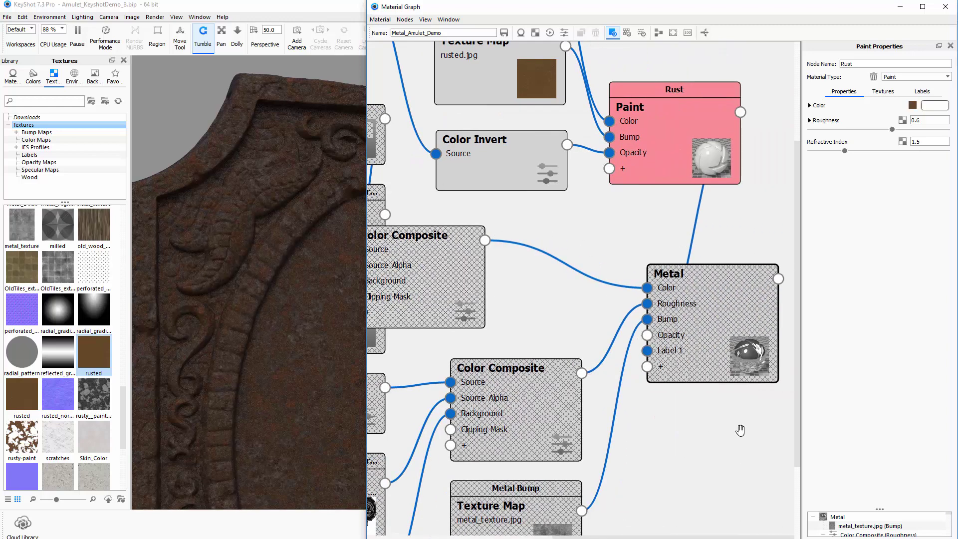
pyautogui.click(729, 291)
pyautogui.press('c')
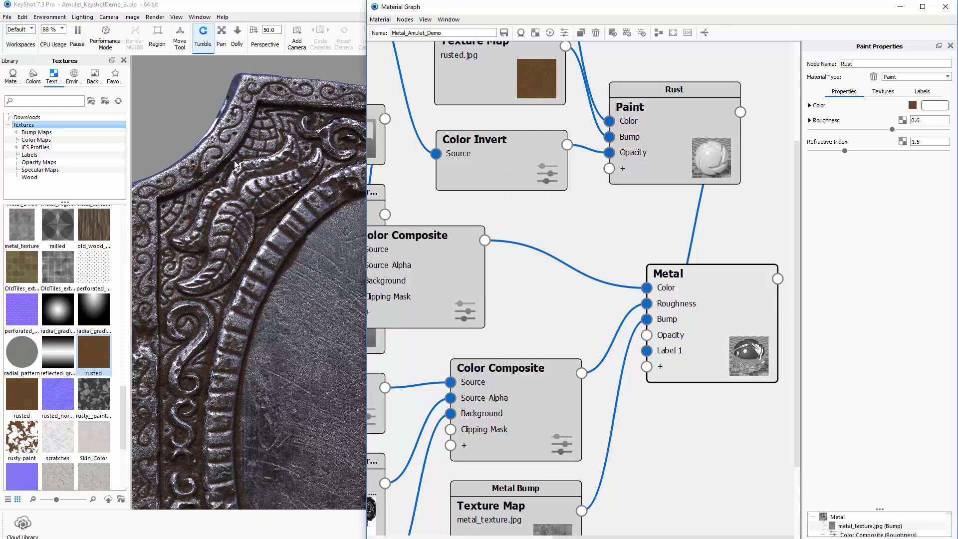
# Minimize the material graph and examine the rusted metal on the front and back of the whole amulet.
pyautogui.moveTo(173, 100); pyautogui.dragTo(207, 116)
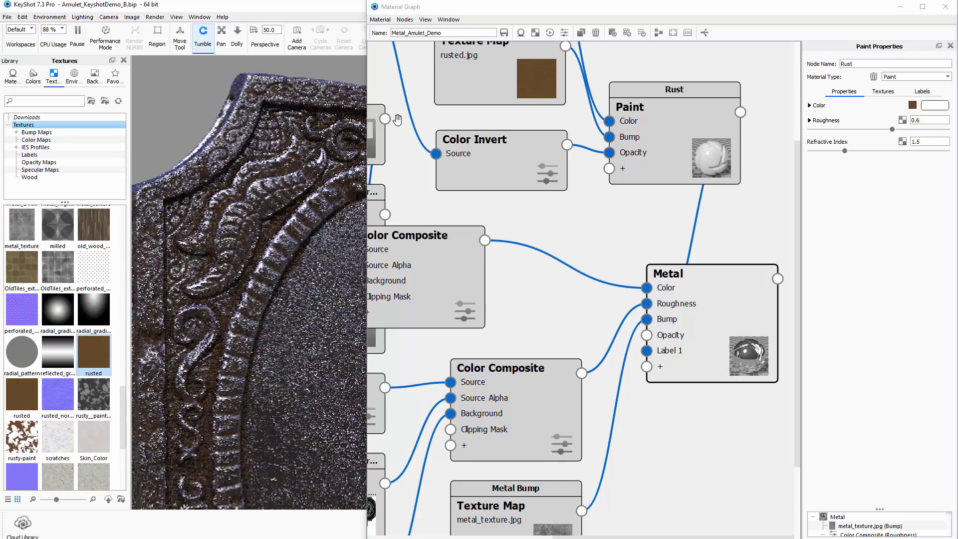
pyautogui.click(900, 7)
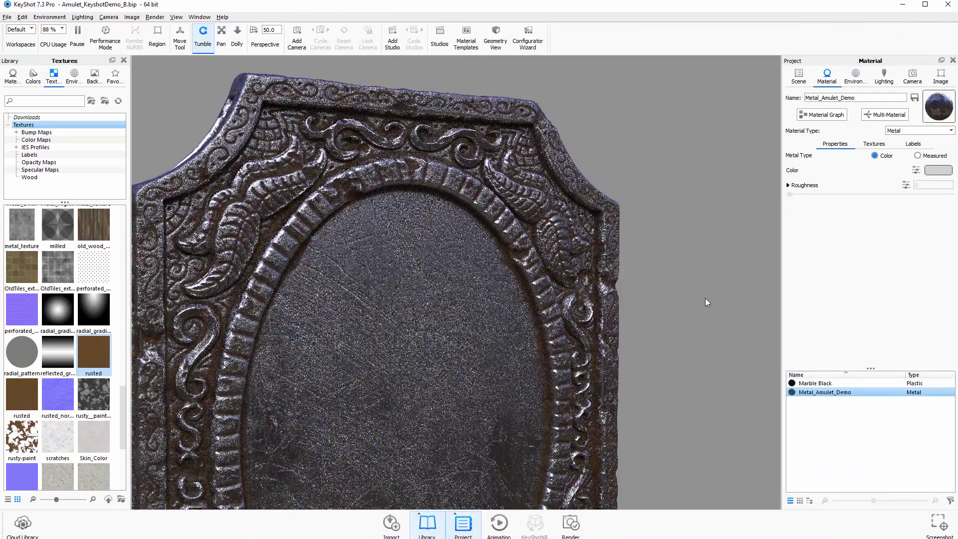
pyautogui.scroll(-5, 510, 281)
pyautogui.moveTo(511, 281)
pyautogui.mouseDown()
pyautogui.moveTo(480, 211)
pyautogui.moveTo(553, 238)
pyautogui.moveTo(502, 263)
pyautogui.mouseUp()
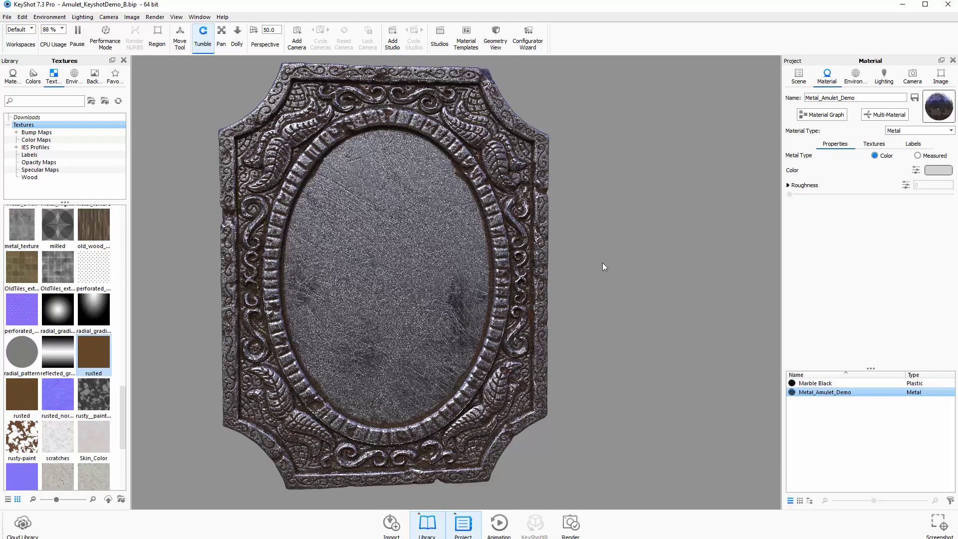
pyautogui.moveTo(663, 231); pyautogui.dragTo(592, 226)
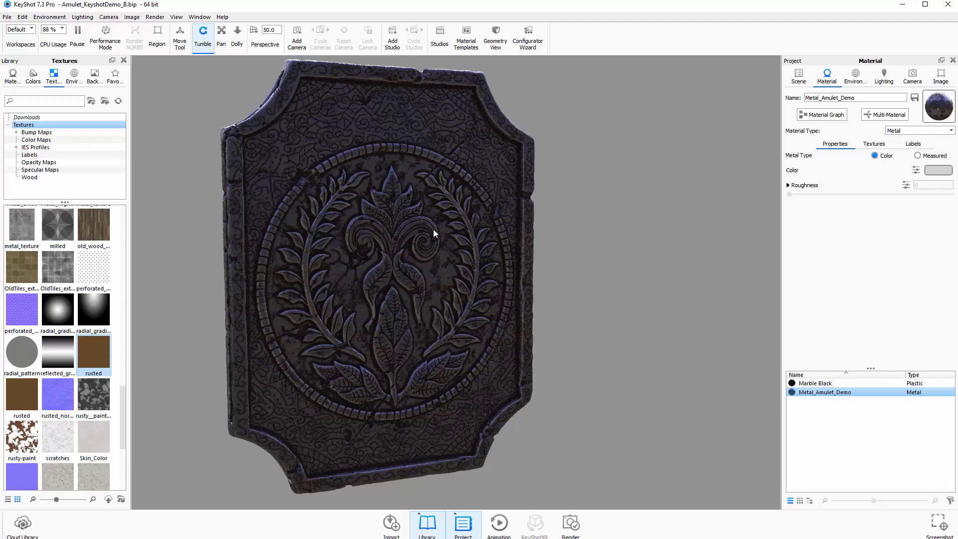
pyautogui.moveTo(182, 256); pyautogui.dragTo(565, 229)
# Examine the rust in the carved details of the amulet's upper frame up close.
pyautogui.scroll(3, 661, 208)
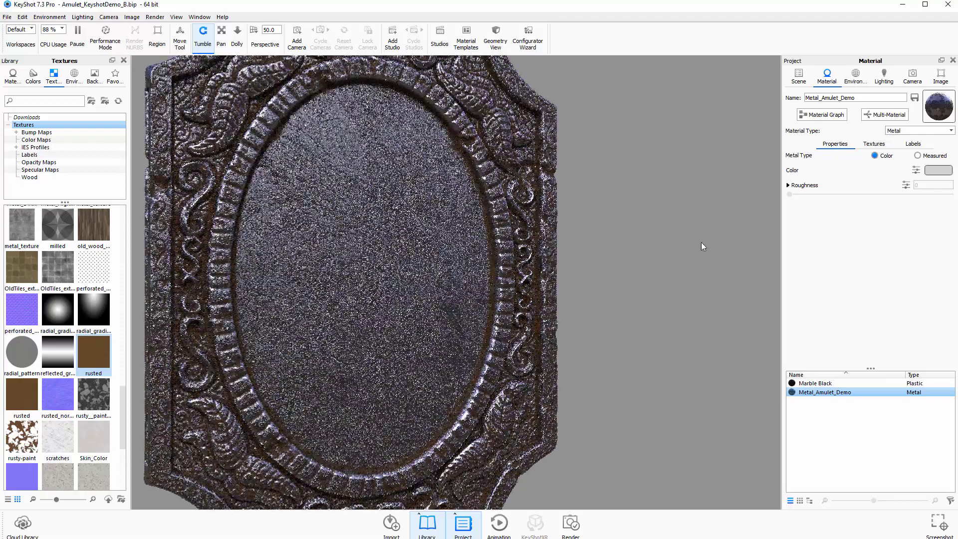
pyautogui.moveTo(581, 79); pyautogui.dragTo(626, 202, button='middle')
pyautogui.scroll(3, 771, 217)
pyautogui.scroll(1, 771, 217)
pyautogui.moveTo(722, 140); pyautogui.dragTo(768, 154, button='middle')
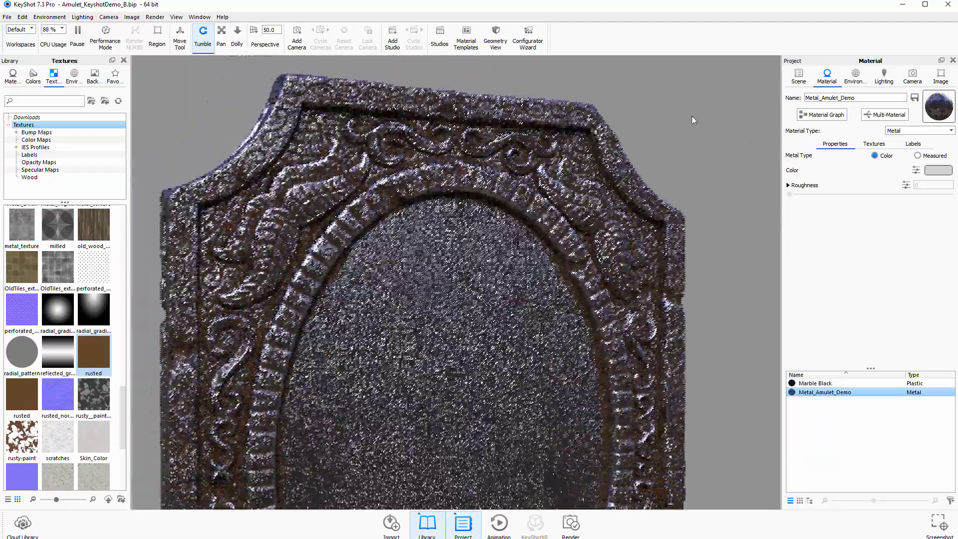
pyautogui.rightClick(717, 120)
pyautogui.rightClick(214, 89)
pyautogui.click(197, 105)
pyautogui.scroll(3, 409, 215)
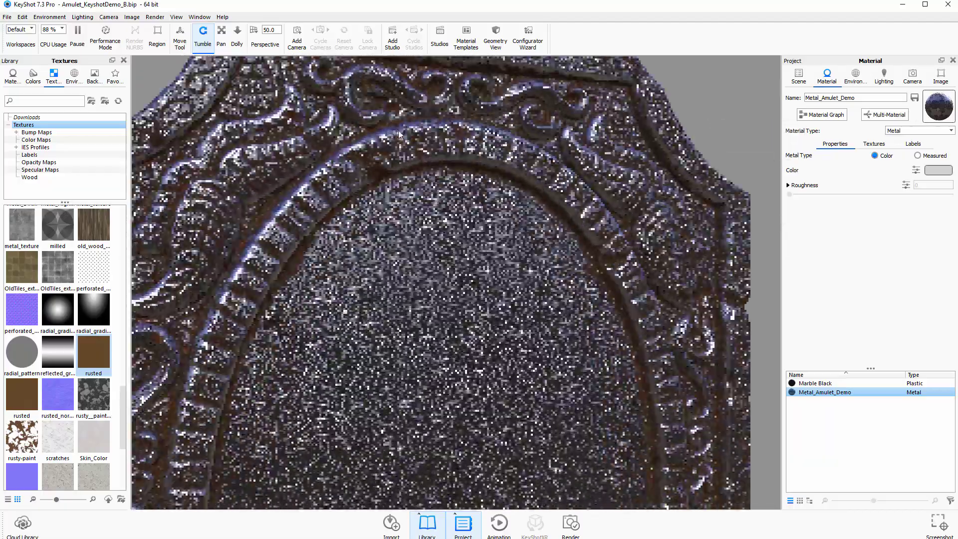
pyautogui.moveTo(409, 215); pyautogui.dragTo(568, 247, button='middle')
pyautogui.moveTo(567, 247); pyautogui.dragTo(619, 258)
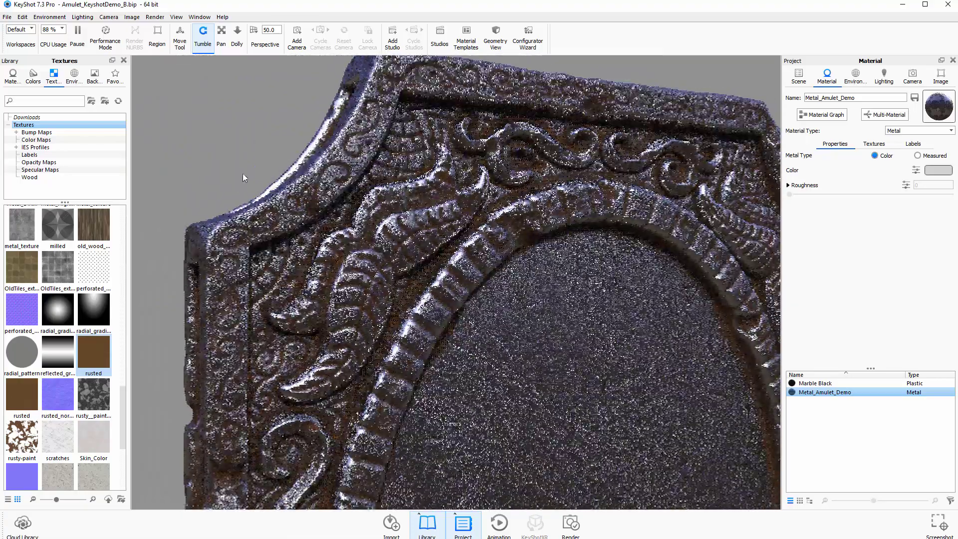
# Switch to the browser, open the Amulet artwork on ArtStation and find the inverted dirt mask meant for mixing materials.
pyautogui.moveTo(242, 173); pyautogui.dragTo(197, 166)
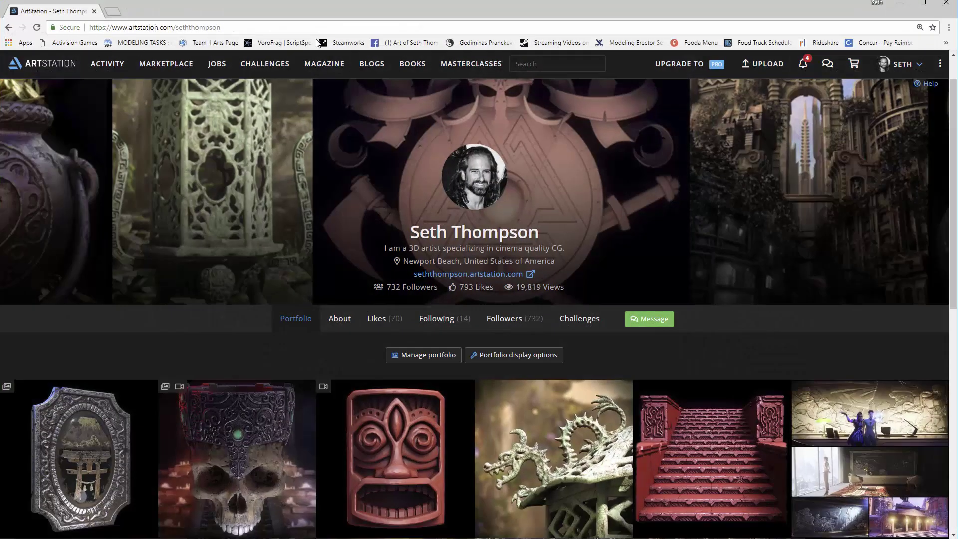
pyautogui.click(84, 454)
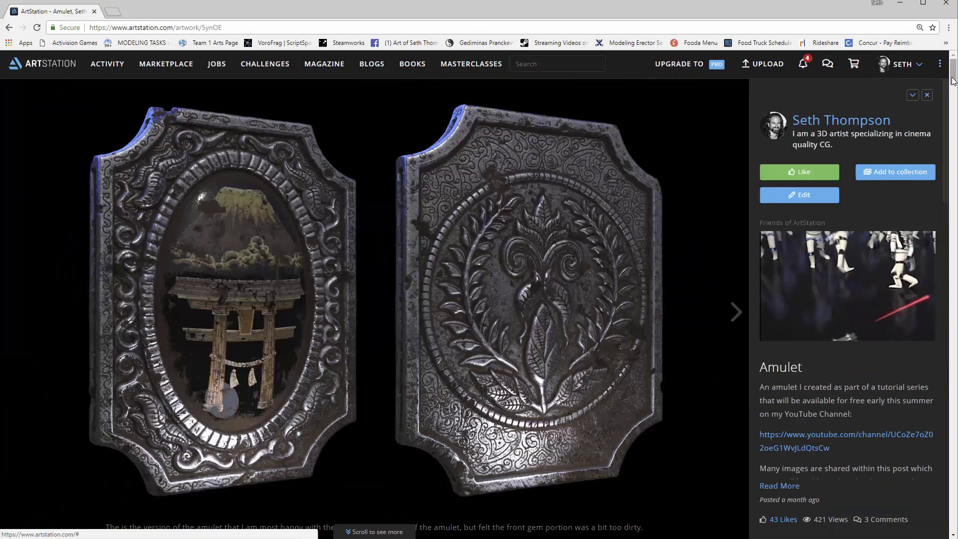
pyautogui.scroll(-20, 933, 199)
pyautogui.scroll(-15, 923, 271)
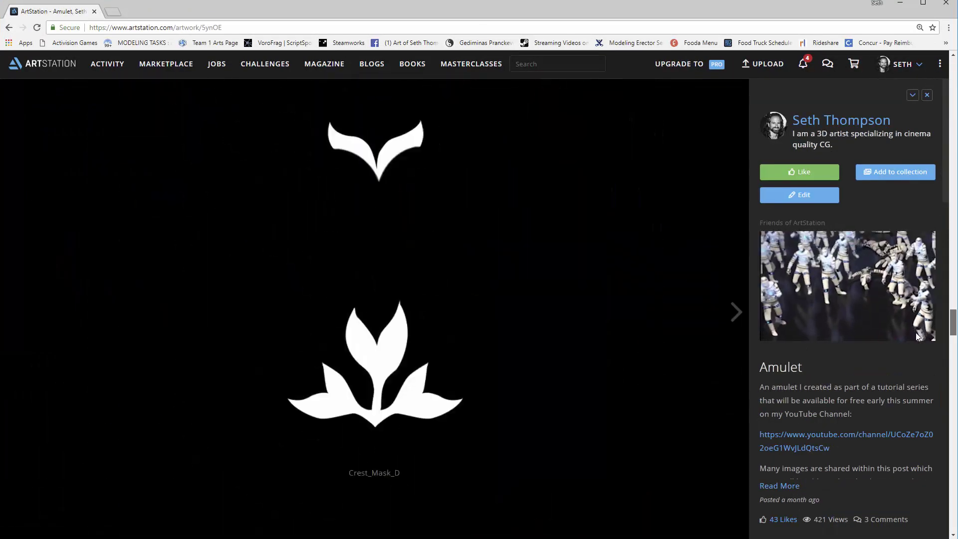
pyautogui.scroll(-3, 922, 462)
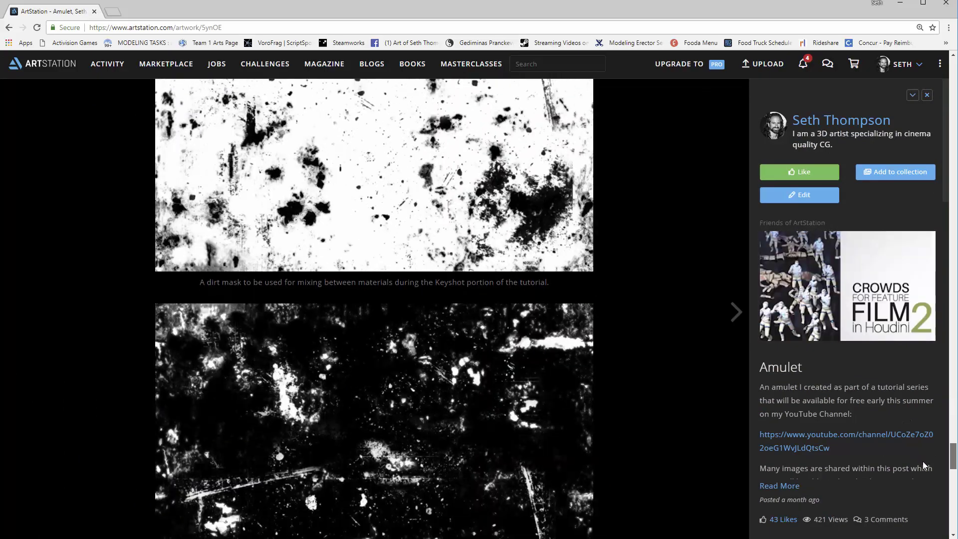
pyautogui.scroll(6, 923, 461)
pyautogui.scroll(-10, 923, 445)
pyautogui.scroll(-3, 930, 475)
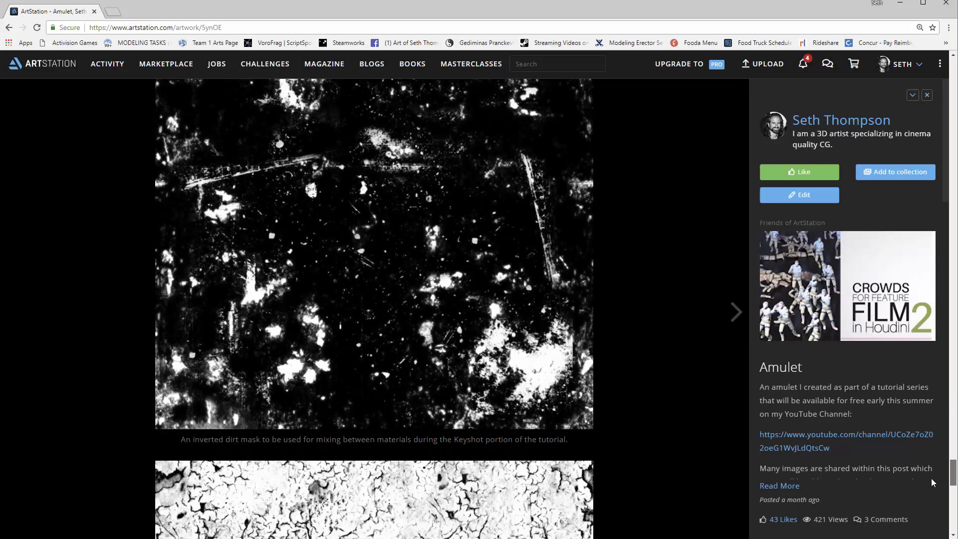
pyautogui.scroll(2, 931, 478)
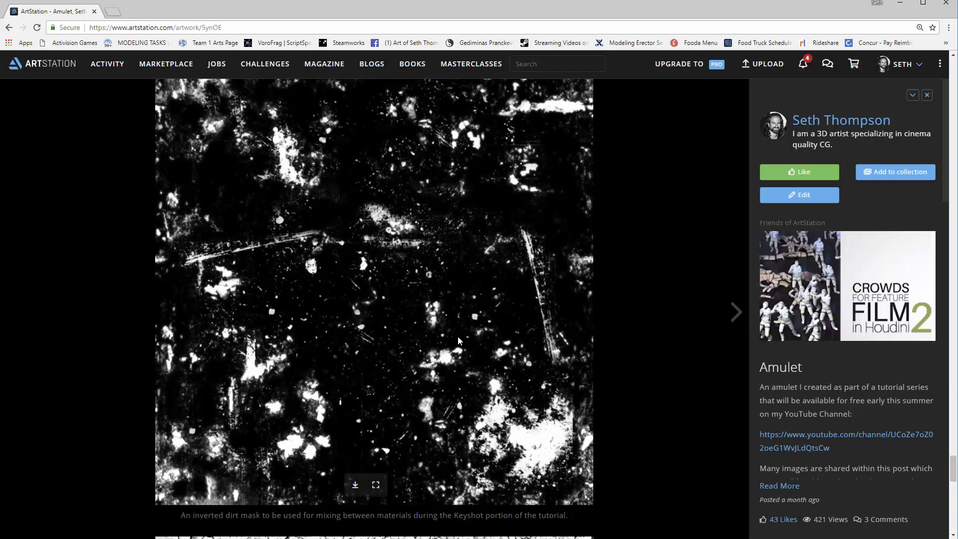
pyautogui.rightClick(424, 341)
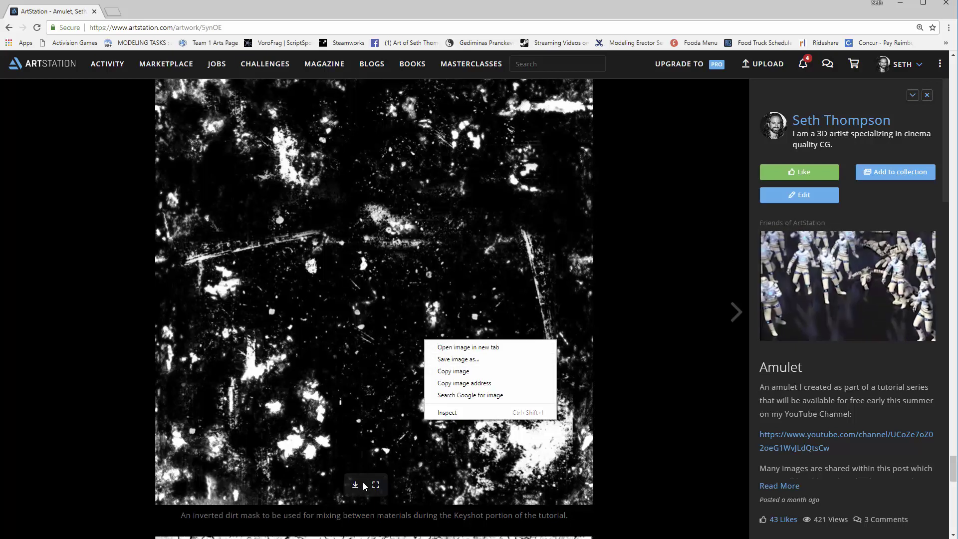
pyautogui.click(945, 494)
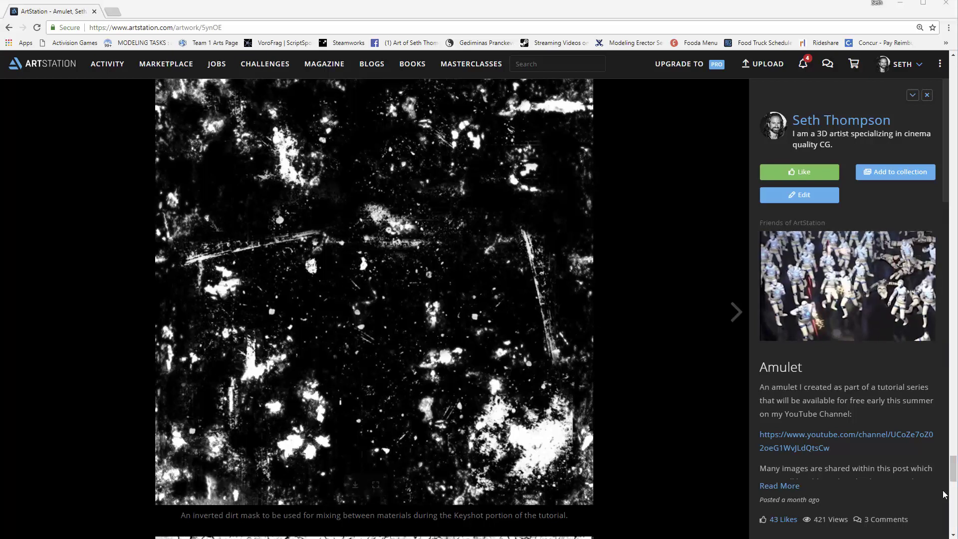
pyautogui.click(902, 6)
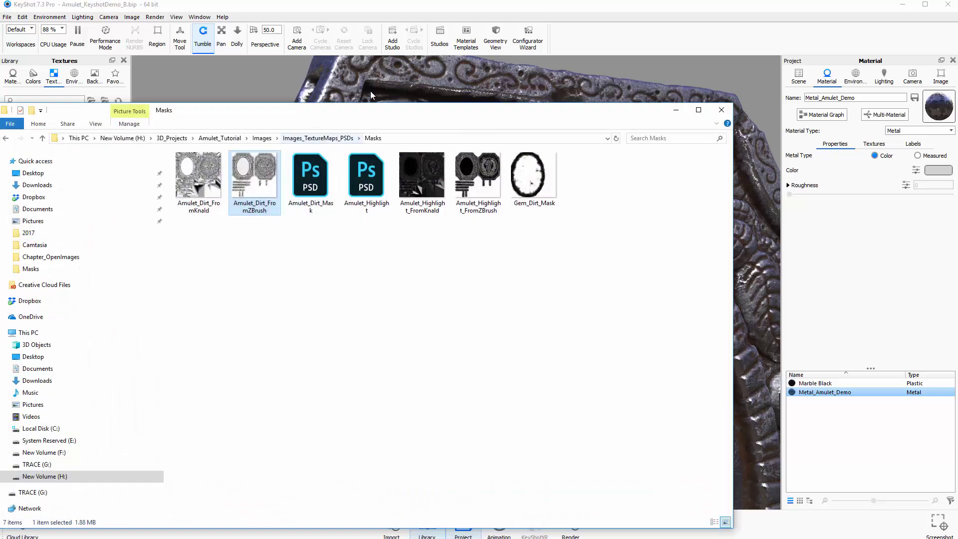
# Switch to File Explorer and open the Images_TextureMaps_PSDs folder inside the Amulet_Tutorial Images folder.
pyautogui.moveTo(374, 114); pyautogui.dragTo(464, 95)
pyautogui.click(343, 115)
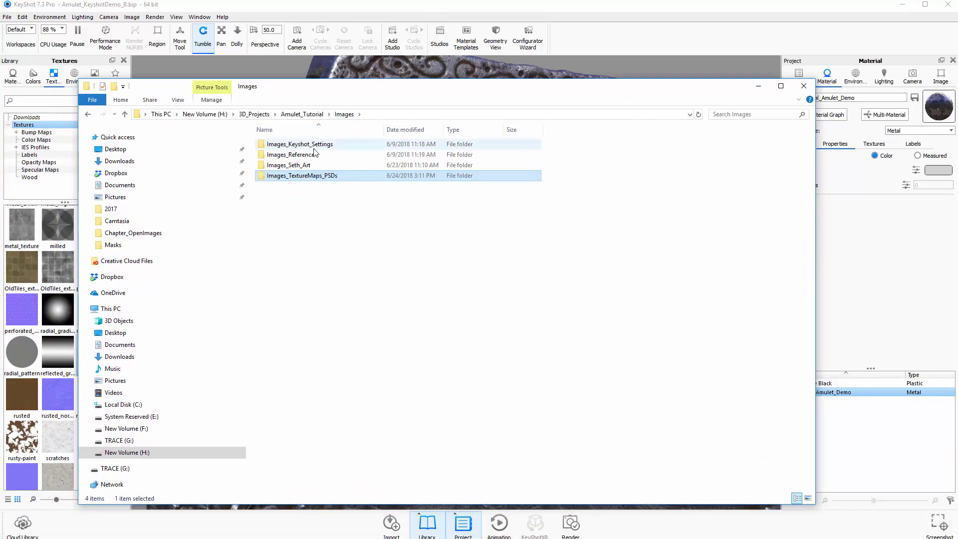
pyautogui.doubleClick(315, 176)
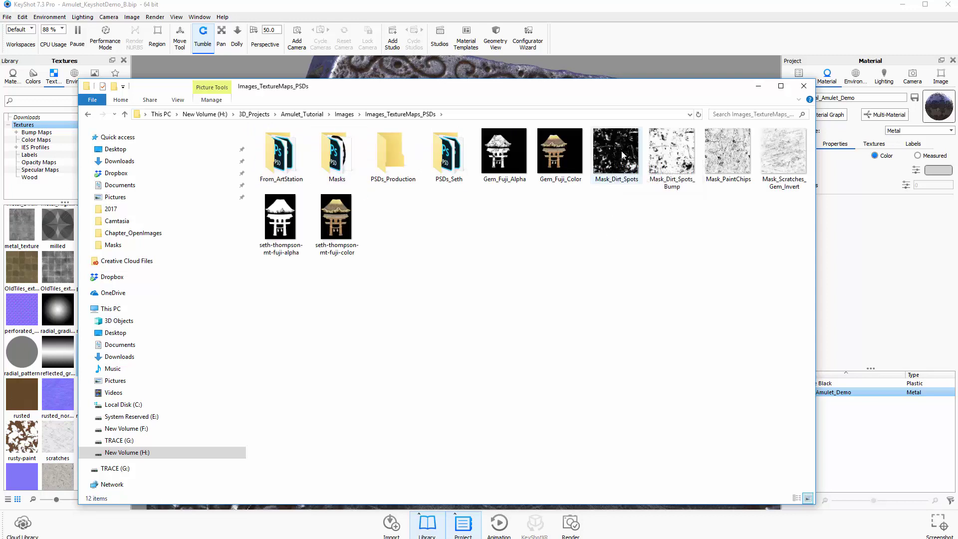
pyautogui.moveTo(644, 90); pyautogui.dragTo(440, 92)
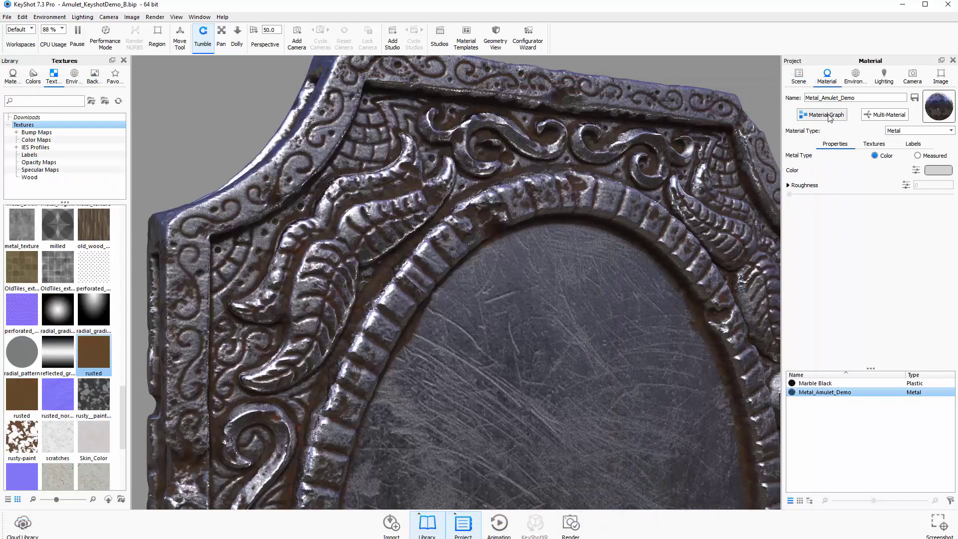
# Reopen the amulet's material graph and spread the Rust paint, its rusted maps and the dirt map apart above the metal network.
pyautogui.click(826, 115)
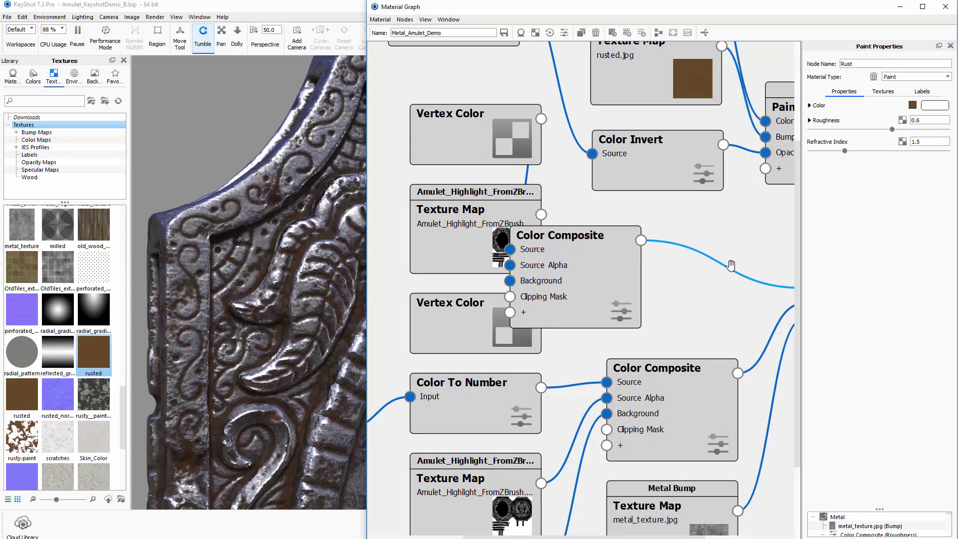
pyautogui.scroll(-5, 719, 259)
pyautogui.moveTo(721, 215); pyautogui.dragTo(727, 177)
pyautogui.moveTo(729, 302); pyautogui.dragTo(744, 301)
pyautogui.moveTo(627, 137); pyautogui.dragTo(604, 118)
pyautogui.moveTo(640, 197); pyautogui.dragTo(631, 176)
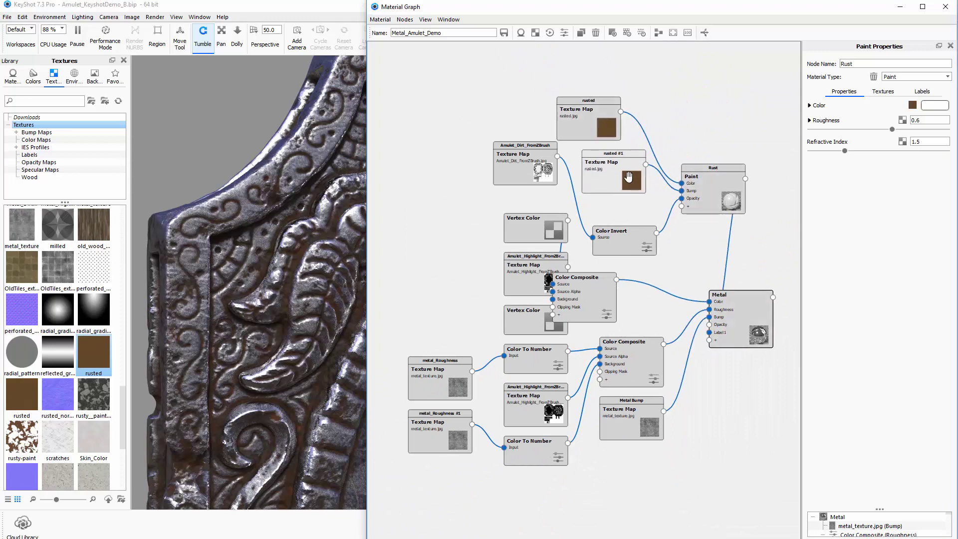
pyautogui.moveTo(705, 176); pyautogui.dragTo(713, 148)
pyautogui.moveTo(543, 171); pyautogui.dragTo(536, 165)
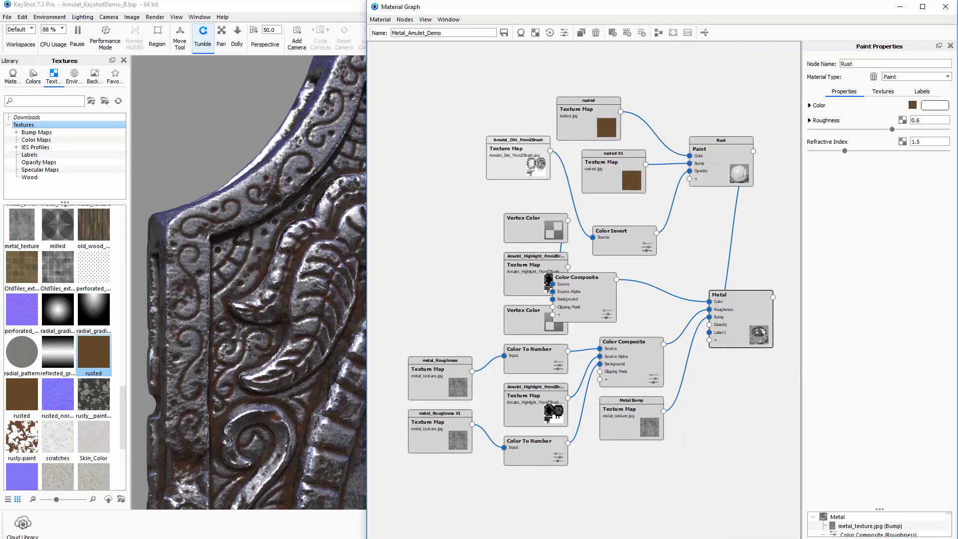
# Add Mask_Dirt_Spots.jpg from the texture folder to the graph as a texture map and place it beside the rusted maps near the Rust paint.
pyautogui.hotkey('alt', 'Tab')
pyautogui.moveTo(412, 154); pyautogui.dragTo(719, 115)
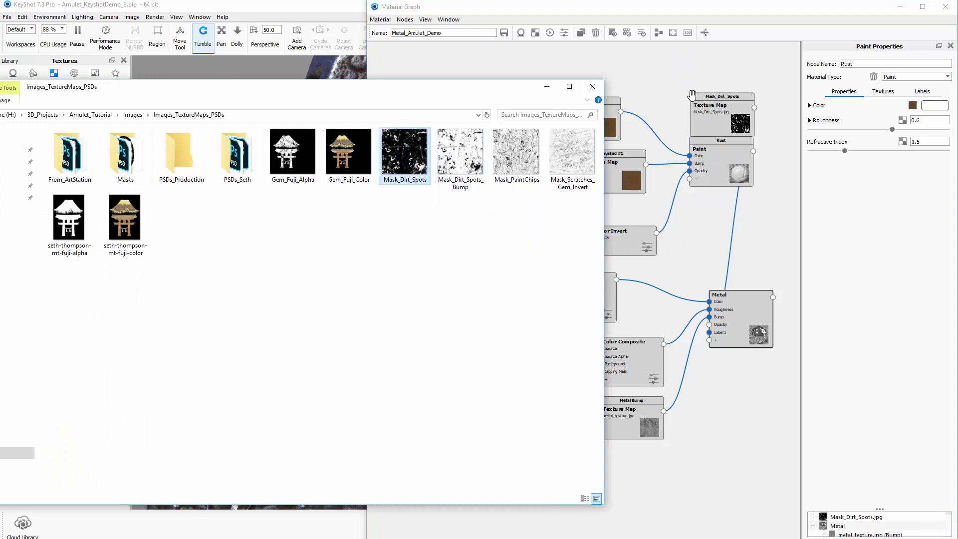
pyautogui.click(552, 91)
pyautogui.moveTo(726, 159); pyautogui.dragTo(734, 181)
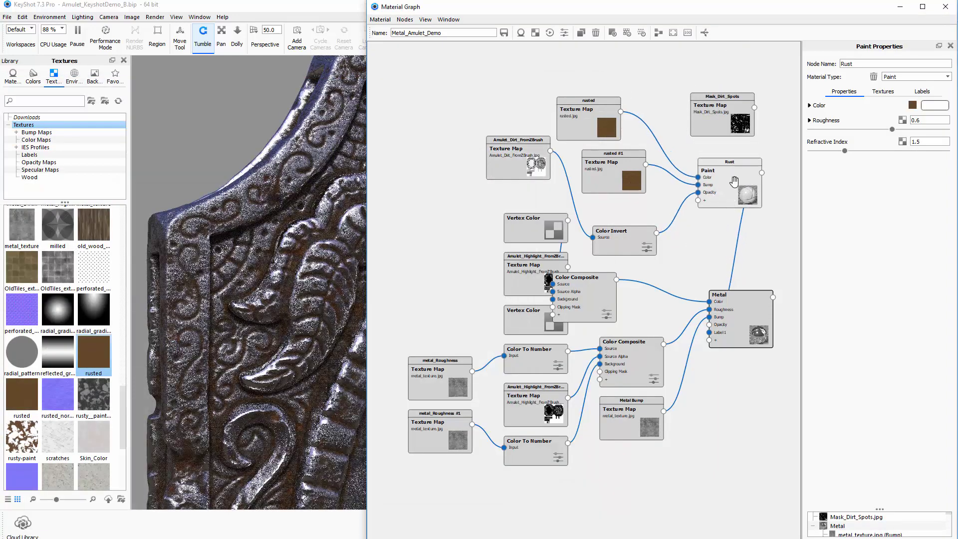
pyautogui.moveTo(734, 109); pyautogui.dragTo(675, 129)
pyautogui.scroll(1, 685, 138)
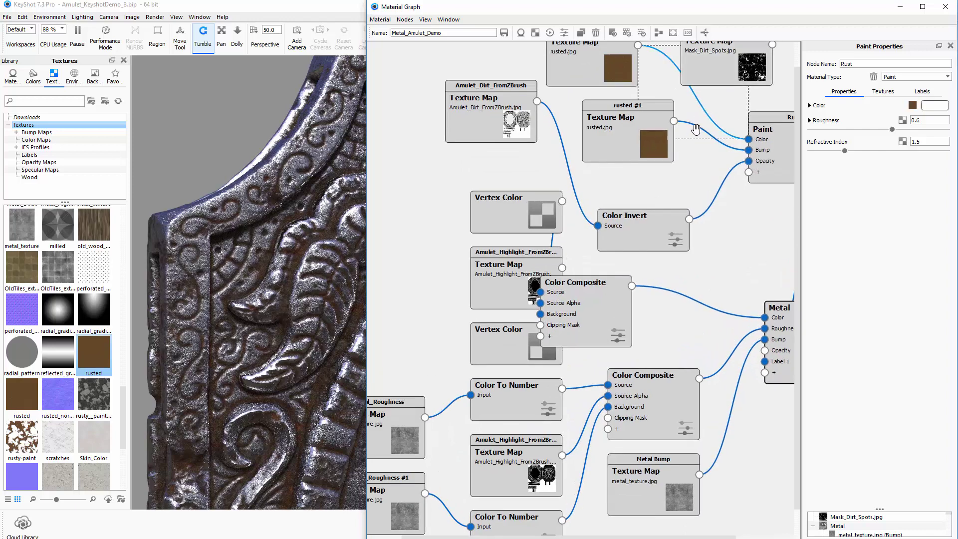
pyautogui.moveTo(767, 260); pyautogui.dragTo(762, 317)
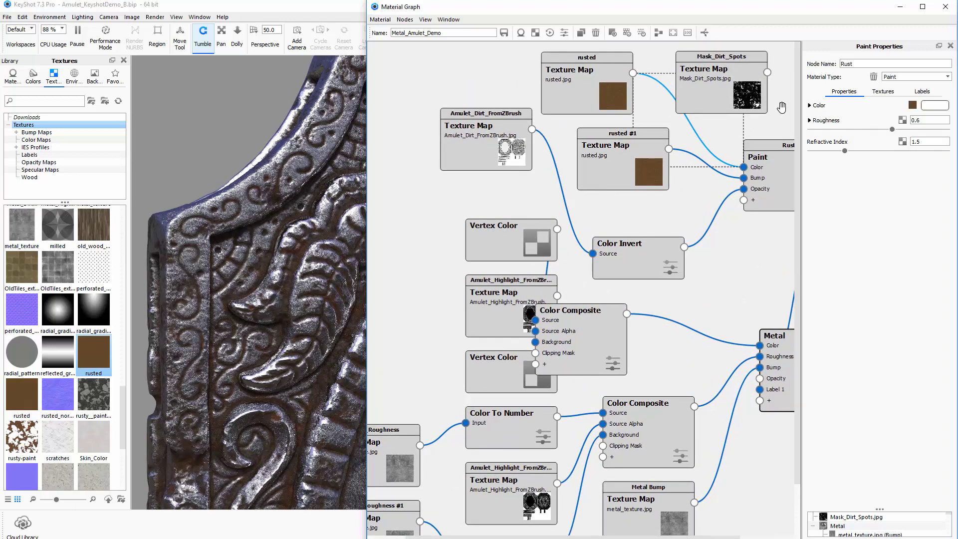
# Preview the Mask_Dirt_Spots texture alone on the amulet and inspect how its box mapping wraps the surface.
pyautogui.click(742, 85)
pyautogui.press('c')
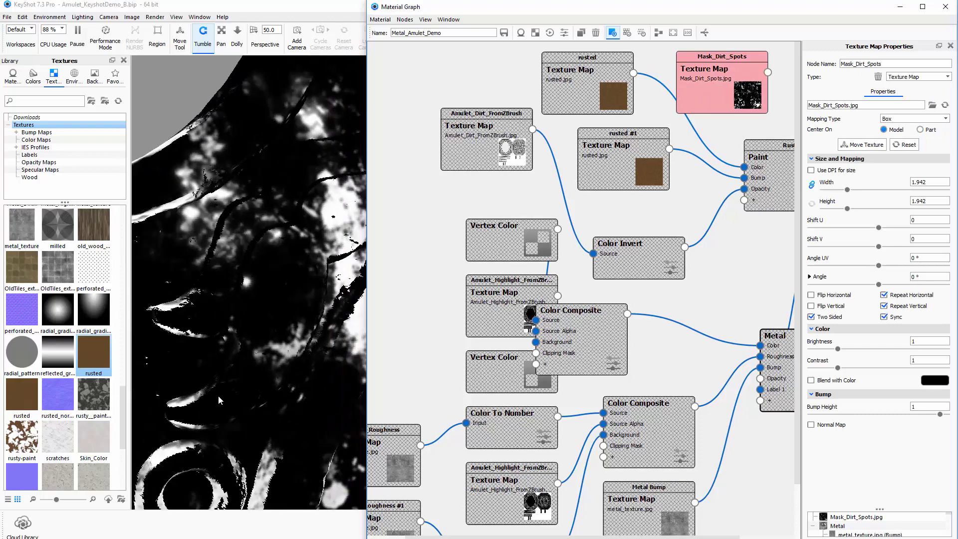
pyautogui.moveTo(211, 411); pyautogui.dragTo(310, 382)
pyautogui.moveTo(293, 367); pyautogui.dragTo(173, 316, button='middle')
pyautogui.moveTo(284, 276); pyautogui.dragTo(250, 247, button='middle')
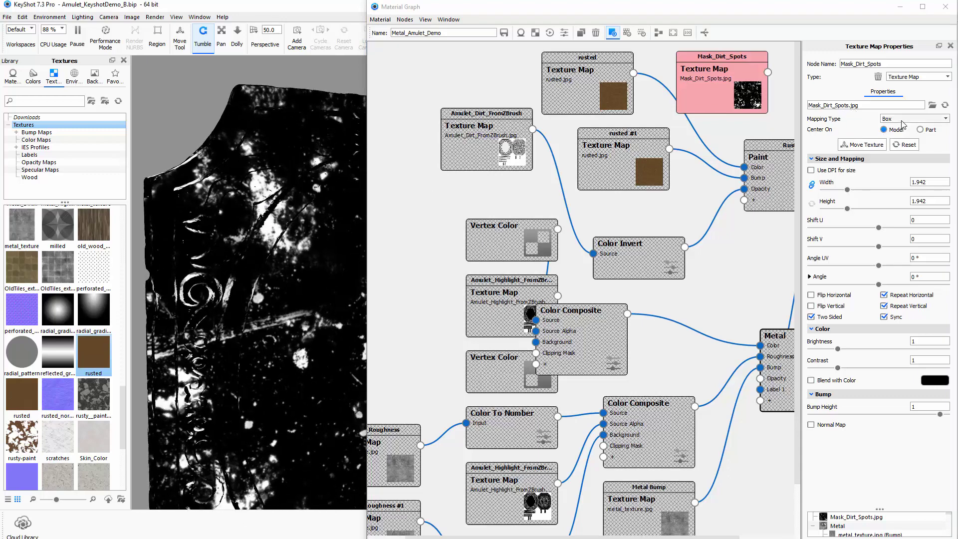
pyautogui.moveTo(207, 295); pyautogui.dragTo(313, 243)
pyautogui.scroll(8, 314, 243)
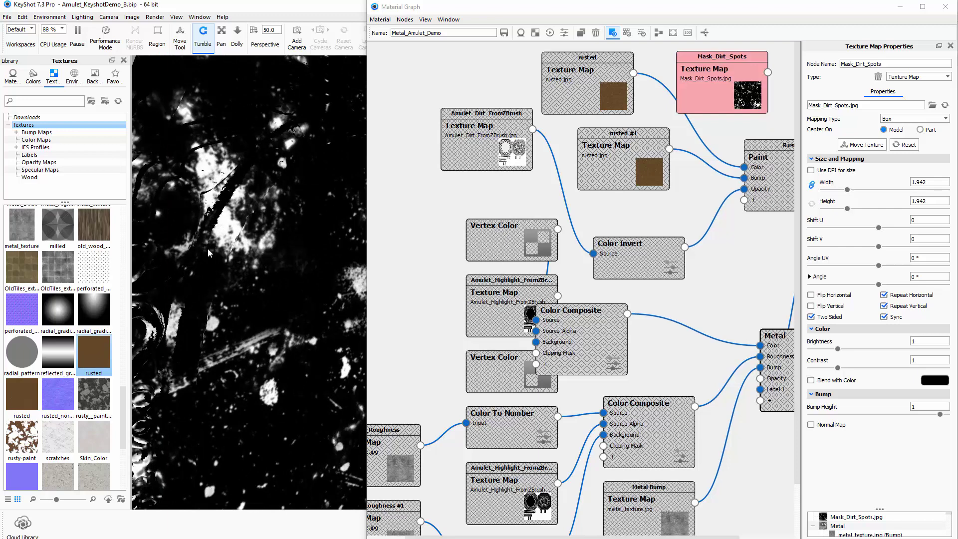
# Change the Mask_Dirt_Spots mapping type to UV and check the spot coverage across the whole amulet.
pyautogui.click(914, 118)
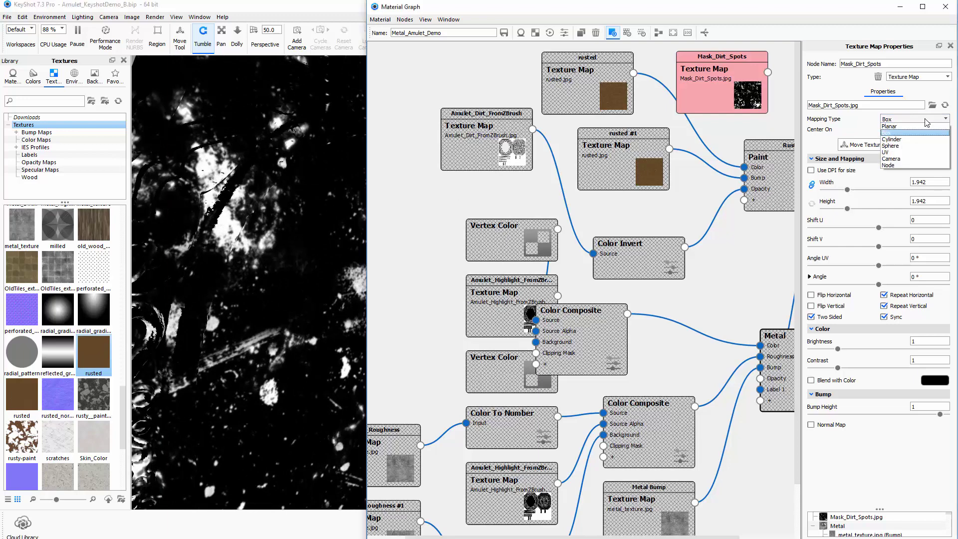
pyautogui.click(913, 154)
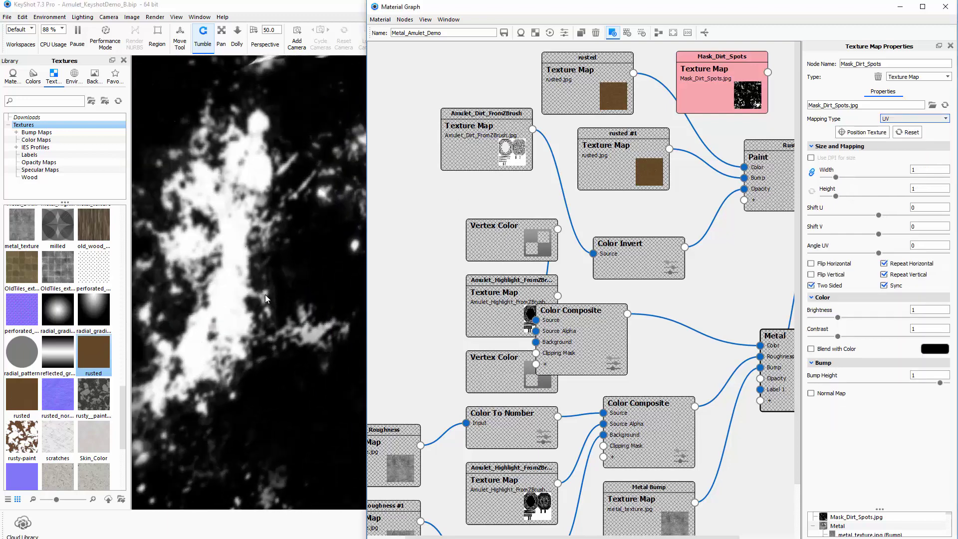
pyautogui.moveTo(265, 295); pyautogui.dragTo(238, 343)
pyautogui.moveTo(238, 344); pyautogui.dragTo(132, 311, button='middle')
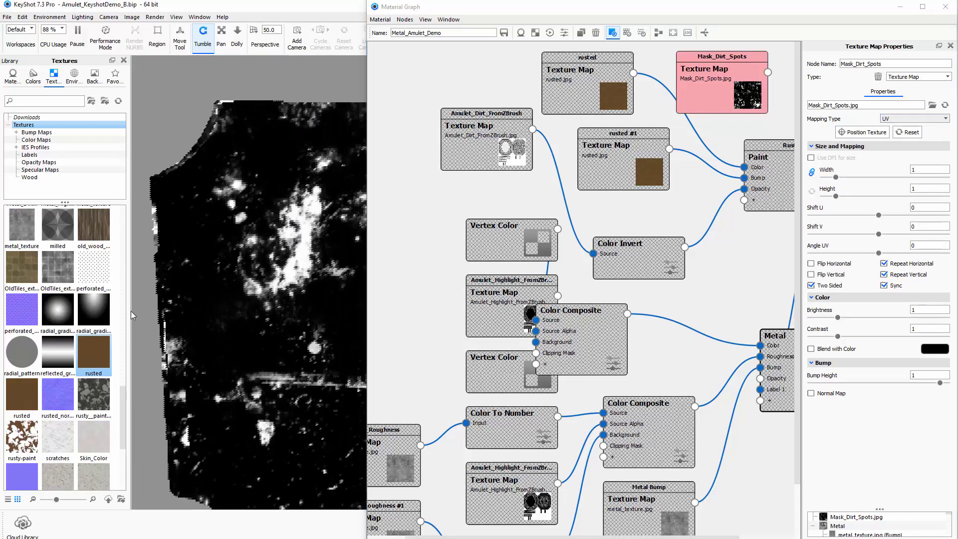
pyautogui.scroll(4, 235, 331)
pyautogui.scroll(-6, 265, 324)
pyautogui.moveTo(265, 323); pyautogui.dragTo(258, 305)
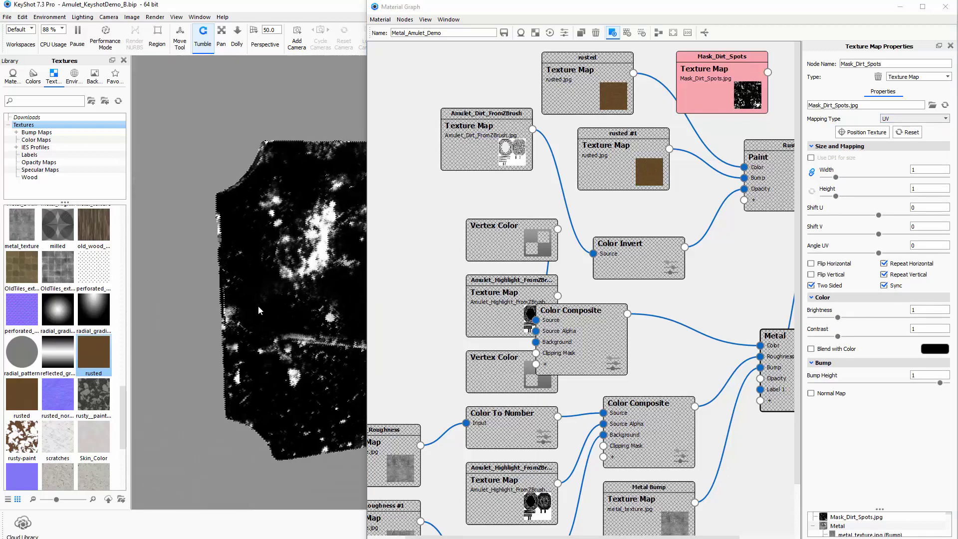
pyautogui.moveTo(352, 344); pyautogui.dragTo(280, 330, button='middle')
pyautogui.moveTo(281, 330); pyautogui.dragTo(234, 324)
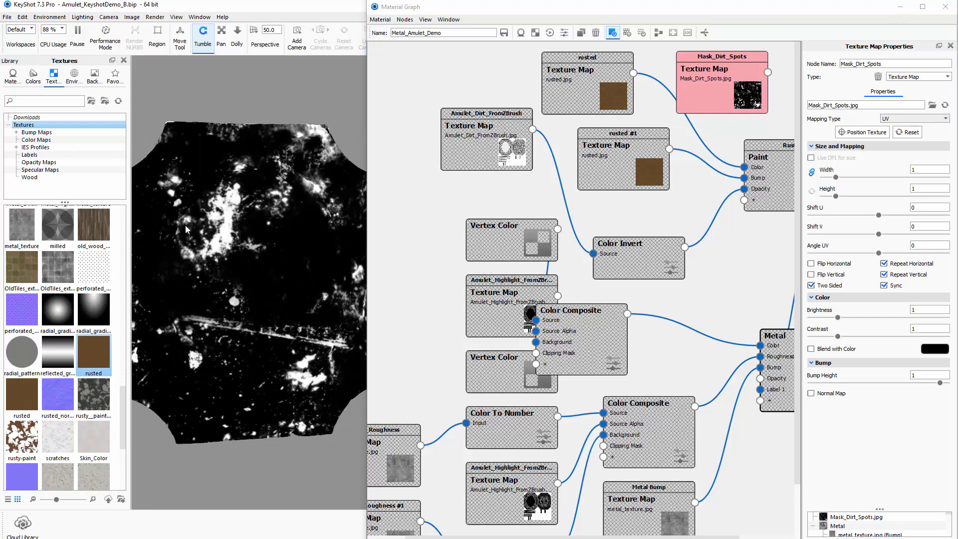
# Set the Mask_Dirt_Spots texture's linked width and height to 0.5 and check the spot pattern on the amulet.
pyautogui.doubleClick(944, 170)
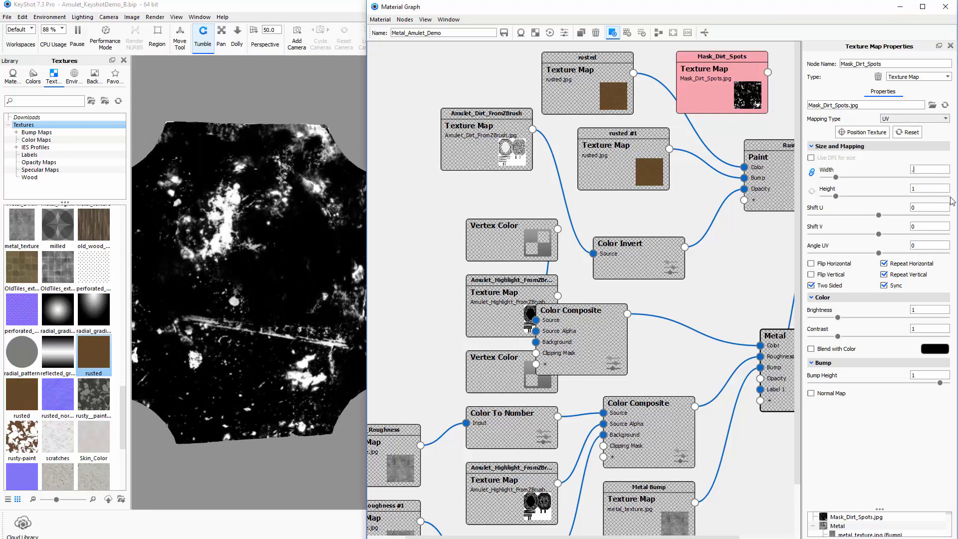
pyautogui.write('.5')
pyautogui.press('Tab')
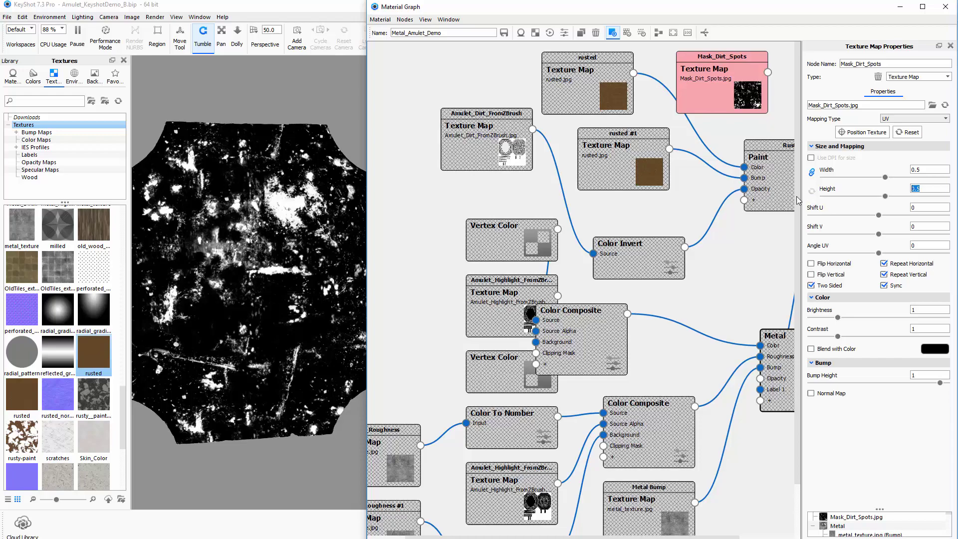
pyautogui.moveTo(291, 342); pyautogui.dragTo(267, 332)
pyautogui.moveTo(683, 333); pyautogui.dragTo(274, 334)
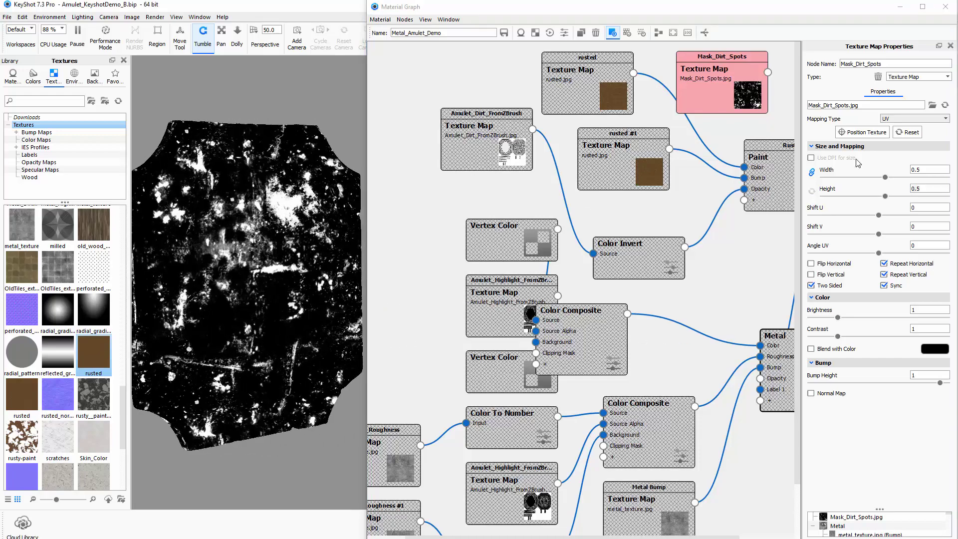
# Set the Mask_Dirt_Spots texture's linked width and height to 0.75 and inspect the spots on the amulet from several angles.
pyautogui.moveTo(923, 173); pyautogui.dragTo(898, 182)
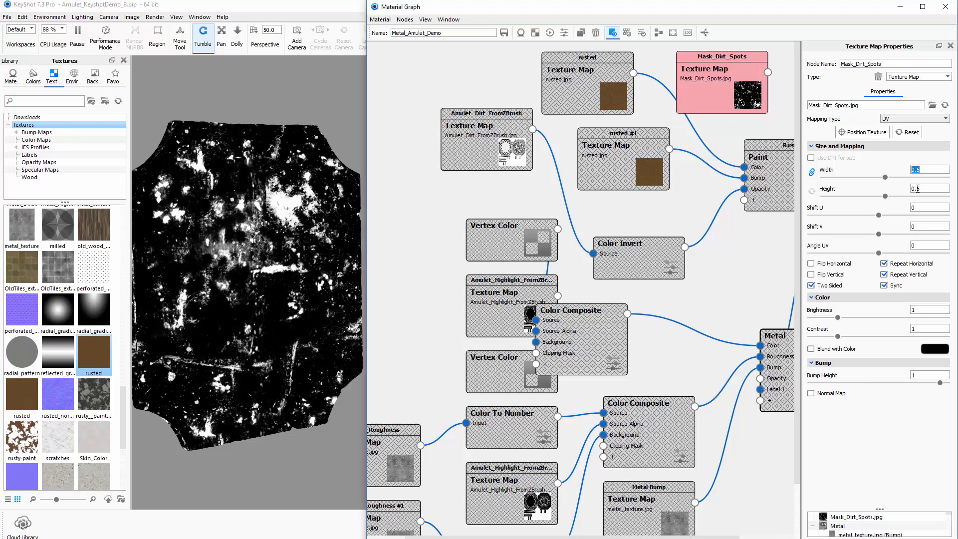
pyautogui.press('Tab')
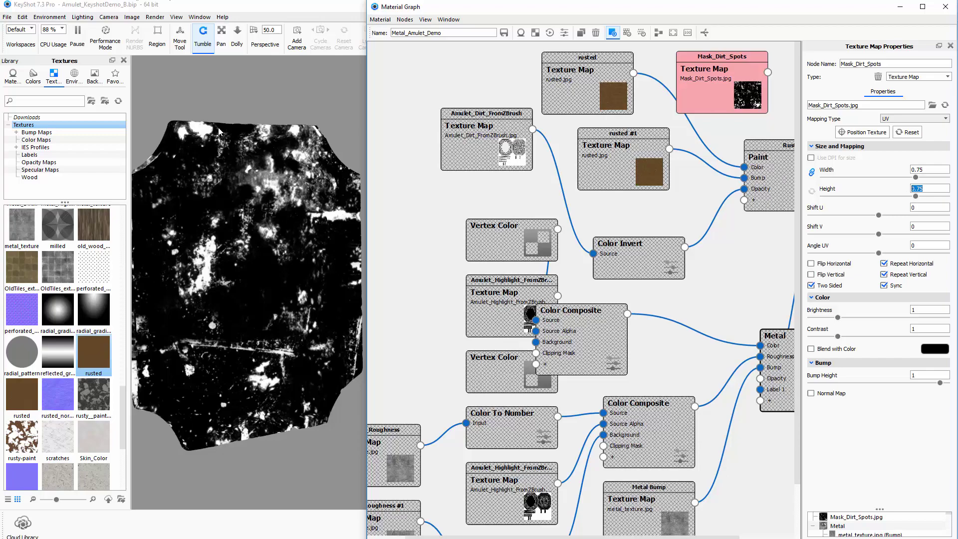
pyautogui.moveTo(222, 104); pyautogui.dragTo(158, 73)
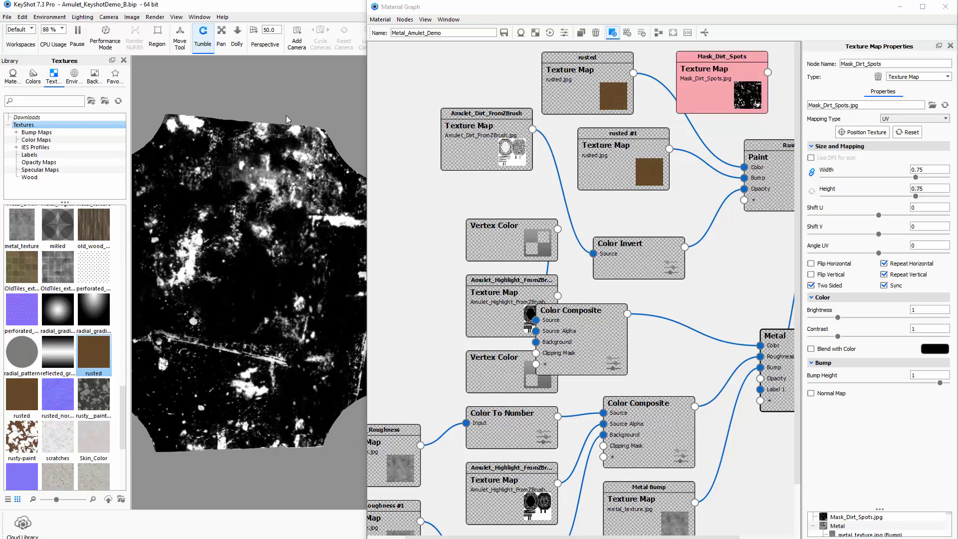
pyautogui.moveTo(268, 103); pyautogui.dragTo(217, 125)
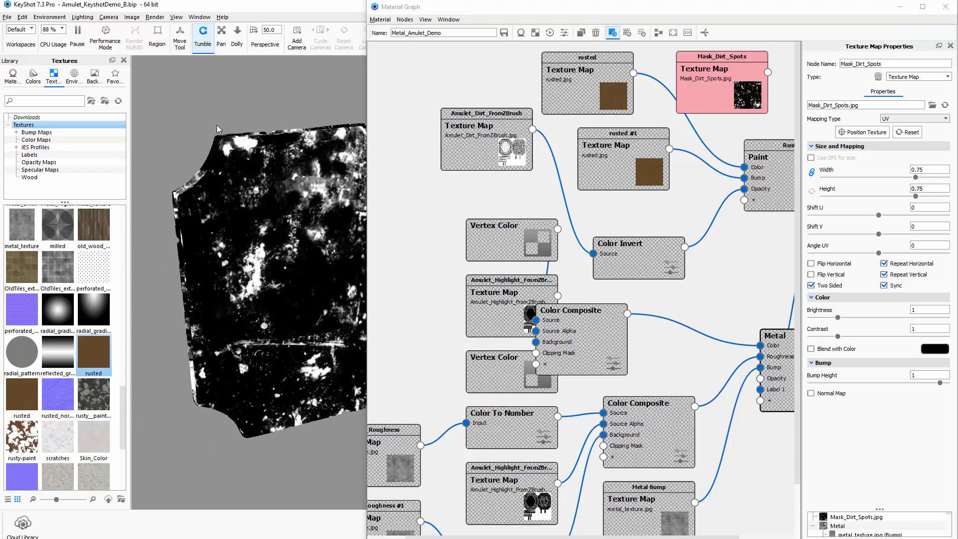
pyautogui.scroll(4, 217, 125)
pyautogui.moveTo(309, 149); pyautogui.dragTo(385, 186, button='middle')
pyautogui.scroll(2, 230, 190)
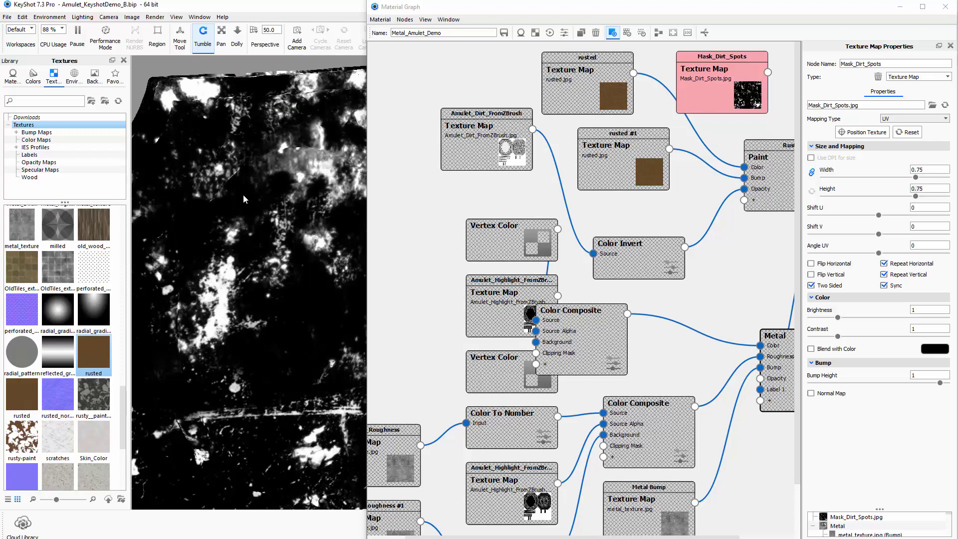
# Spread out the rusted, Amulet_Dirt, Vertex Color, highlight and upper Color Composite nodes so their connections are easier to follow.
pyautogui.moveTo(243, 195); pyautogui.dragTo(294, 166)
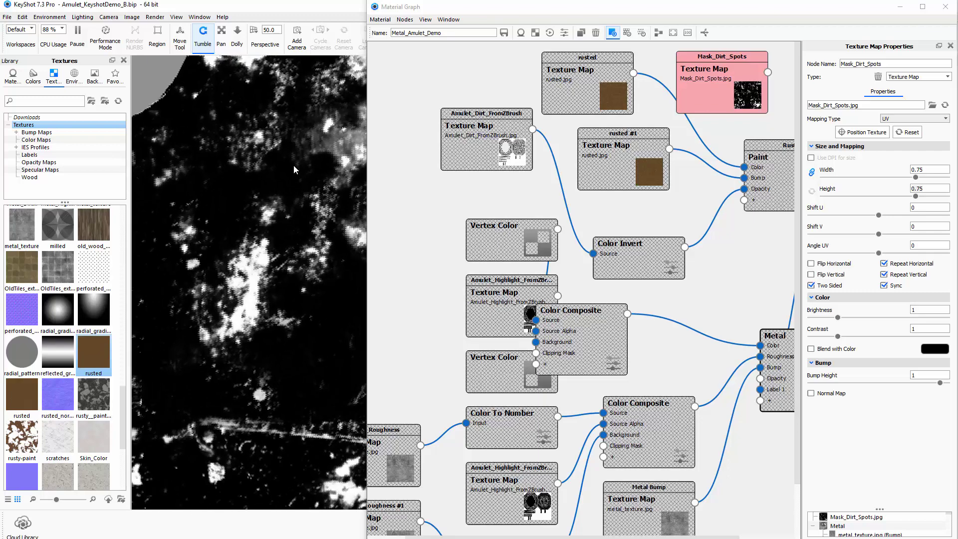
pyautogui.scroll(-1, 658, 234)
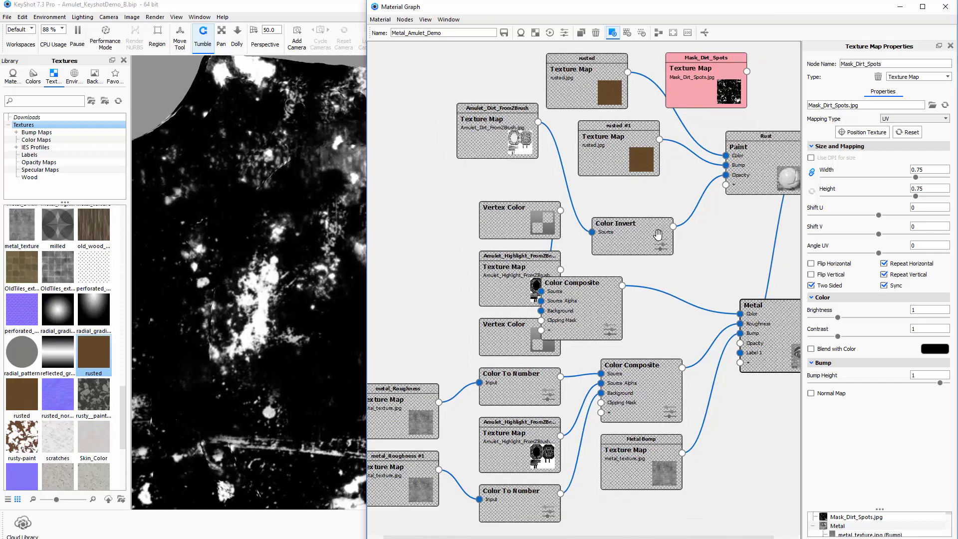
pyautogui.scroll(-1, 657, 234)
pyautogui.moveTo(697, 133); pyautogui.dragTo(699, 118)
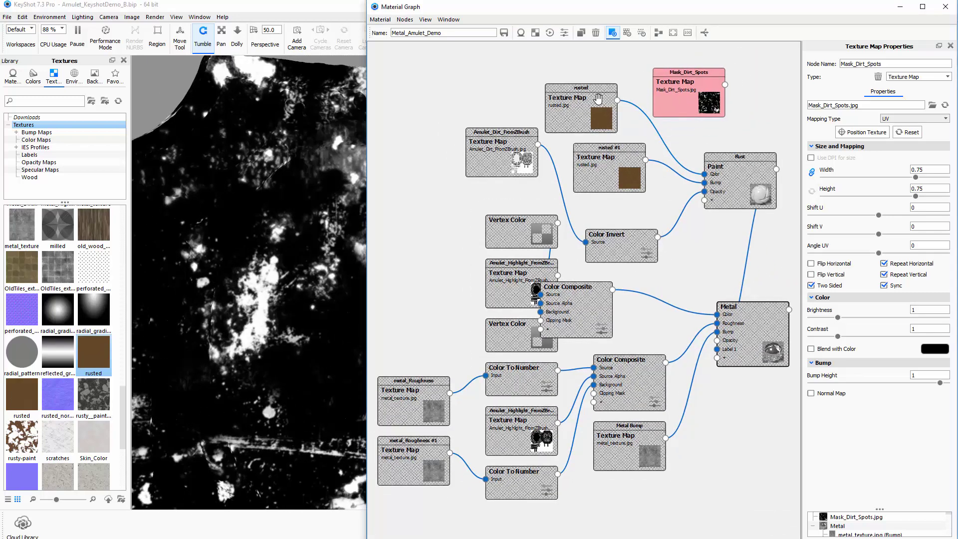
pyautogui.moveTo(596, 155); pyautogui.dragTo(606, 189)
pyautogui.moveTo(587, 110); pyautogui.dragTo(595, 136)
pyautogui.moveTo(529, 152); pyautogui.dragTo(509, 187)
pyautogui.moveTo(528, 237); pyautogui.dragTo(478, 281)
pyautogui.moveTo(573, 287); pyautogui.dragTo(622, 287)
# Reposition the Rust, rusted #1, Color Invert, Metal and upper Color Composite nodes to make room in the graph.
pyautogui.moveTo(732, 178); pyautogui.dragTo(739, 168)
pyautogui.moveTo(616, 139); pyautogui.dragTo(608, 136)
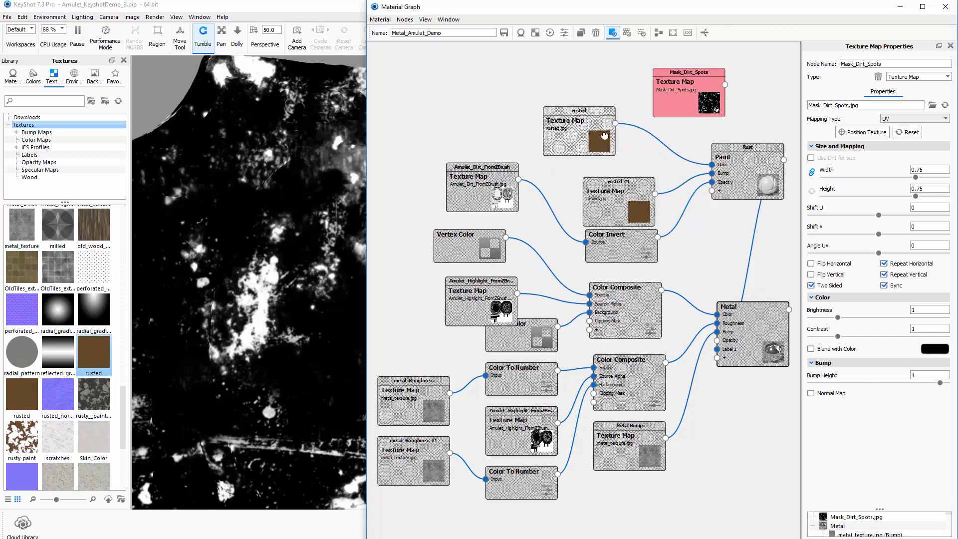
pyautogui.moveTo(632, 200); pyautogui.dragTo(608, 195)
pyautogui.moveTo(635, 257); pyautogui.dragTo(630, 266)
pyautogui.moveTo(737, 355); pyautogui.dragTo(731, 399)
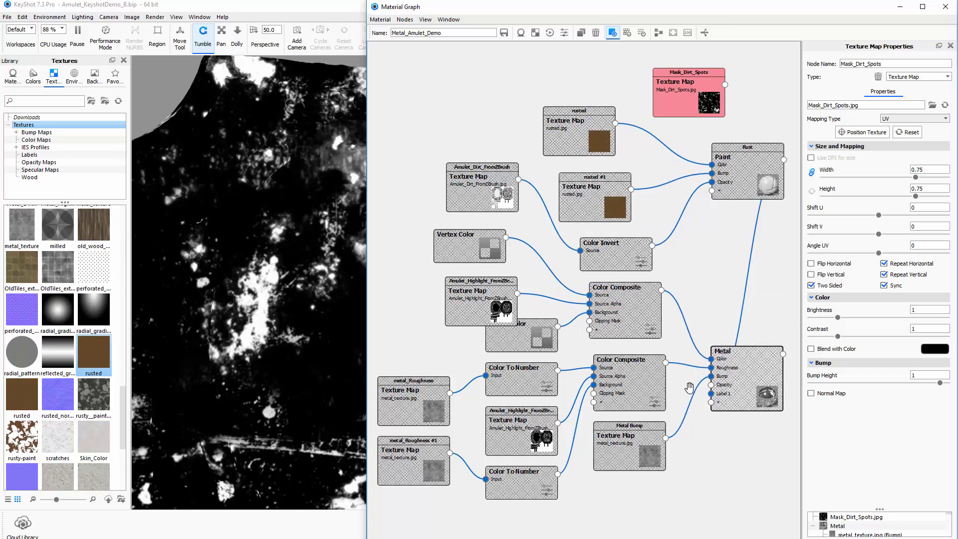
pyautogui.moveTo(641, 307); pyautogui.dragTo(634, 321)
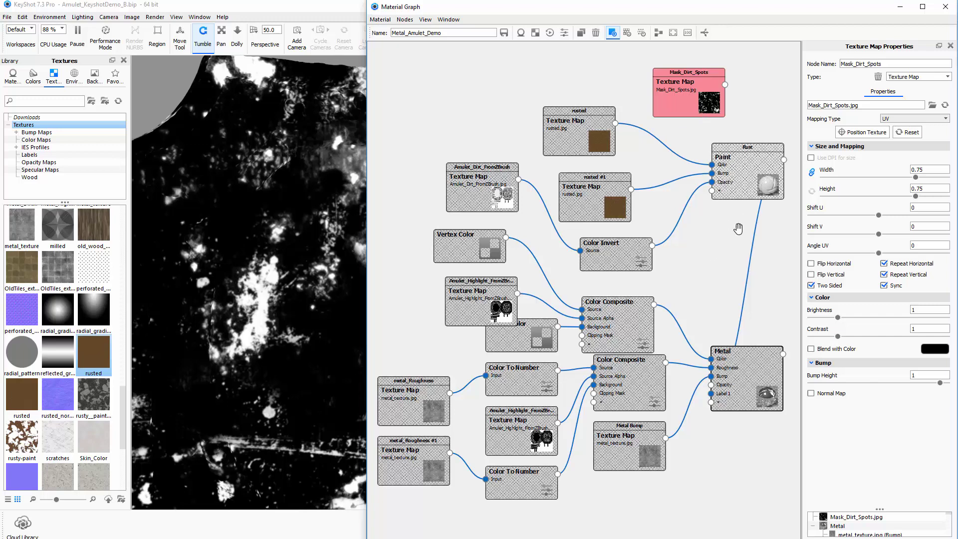
# Duplicate the Rust paint material and connect the Mask_Dirt_Spots texture to the duplicate's Opacity.
pyautogui.click(732, 249)
pyautogui.press('c')
pyautogui.moveTo(736, 181)
pyautogui.mouseDown()
pyautogui.moveTo(726, 186)
pyautogui.moveTo(725, 266)
pyautogui.moveTo(702, 180)
pyautogui.mouseUp()
pyautogui.rightClick(726, 188)
pyautogui.click(733, 207)
pyautogui.moveTo(732, 245); pyautogui.dragTo(738, 226)
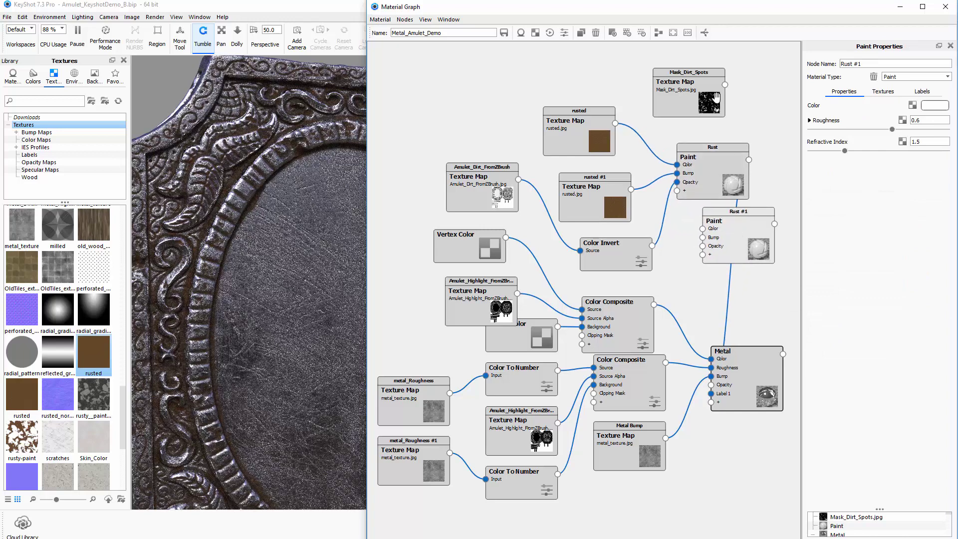
pyautogui.moveTo(717, 96)
pyautogui.mouseDown()
pyautogui.moveTo(682, 93)
pyautogui.moveTo(703, 172)
pyautogui.moveTo(707, 264)
pyautogui.moveTo(709, 114)
pyautogui.moveTo(722, 102)
pyautogui.mouseUp()
pyautogui.moveTo(662, 85); pyautogui.dragTo(660, 91)
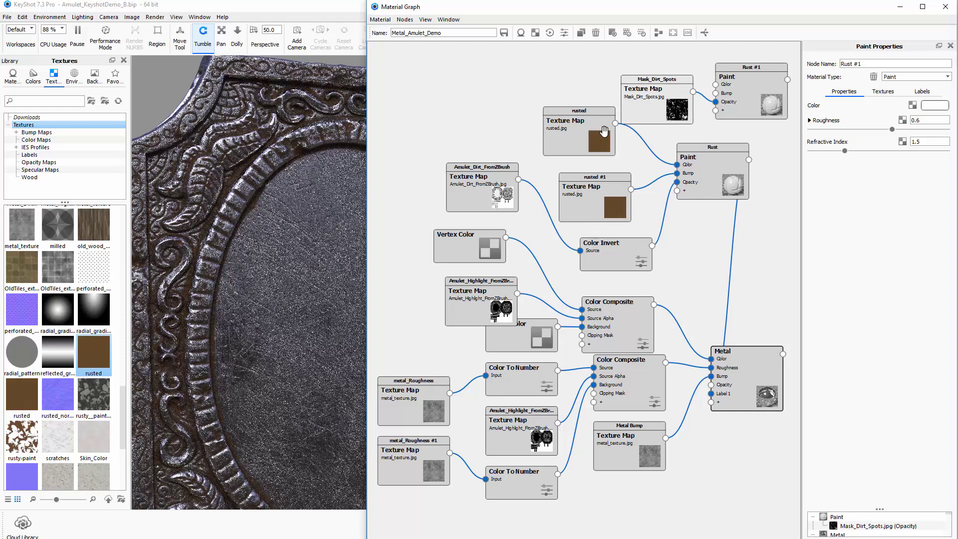
# Duplicate the rusted texture map, arrange it above the original and preview the copy's color on the amulet.
pyautogui.moveTo(610, 145); pyautogui.dragTo(592, 71)
pyautogui.rightClick(597, 152)
pyautogui.click(601, 156)
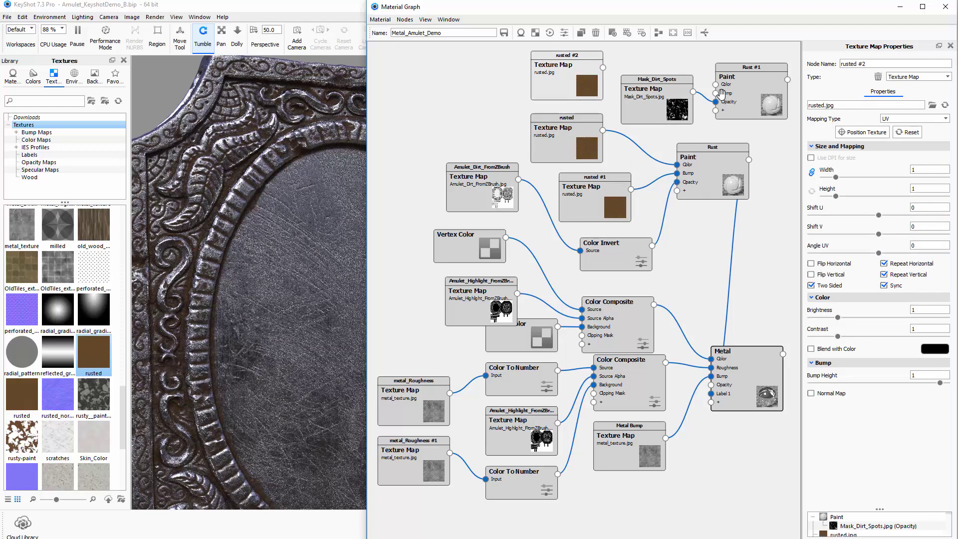
pyautogui.scroll(2, 737, 107)
pyautogui.moveTo(690, 105); pyautogui.dragTo(577, 297)
pyautogui.moveTo(558, 117); pyautogui.dragTo(559, 137)
pyautogui.moveTo(487, 100); pyautogui.dragTo(488, 108)
pyautogui.press('c')
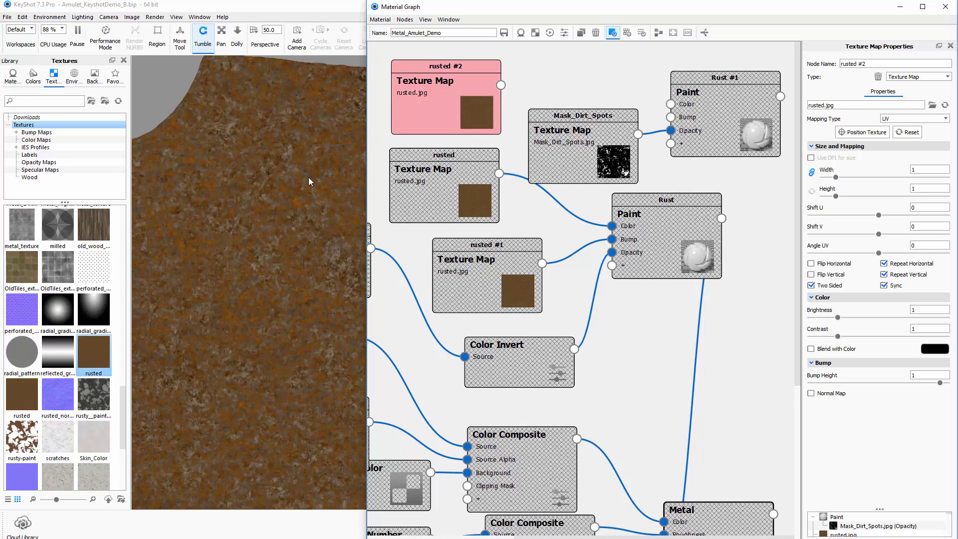
# Add a Color Adjust utility node and place it between the rusted #2 texture and the Rust #1 material.
pyautogui.moveTo(577, 157); pyautogui.dragTo(569, 172)
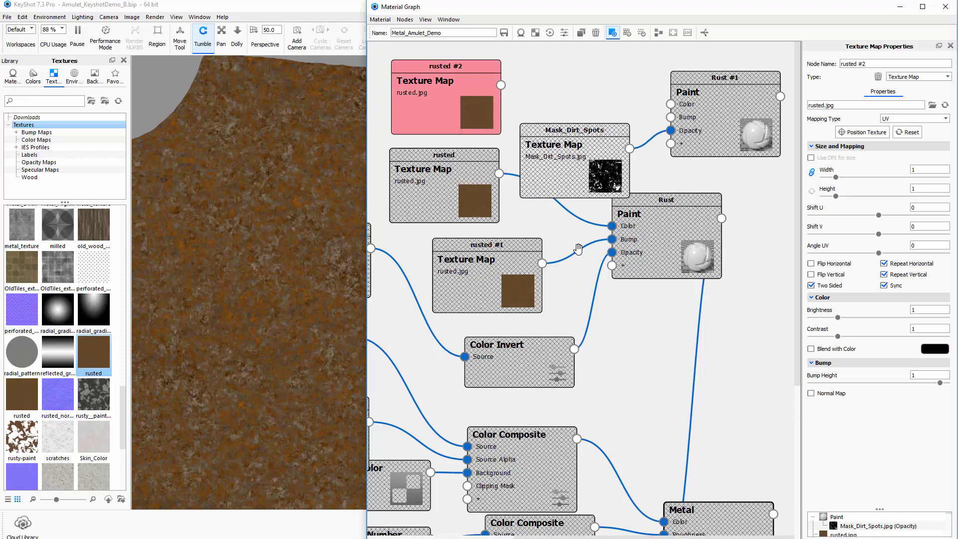
pyautogui.rightClick(613, 325)
pyautogui.moveTo(648, 429)
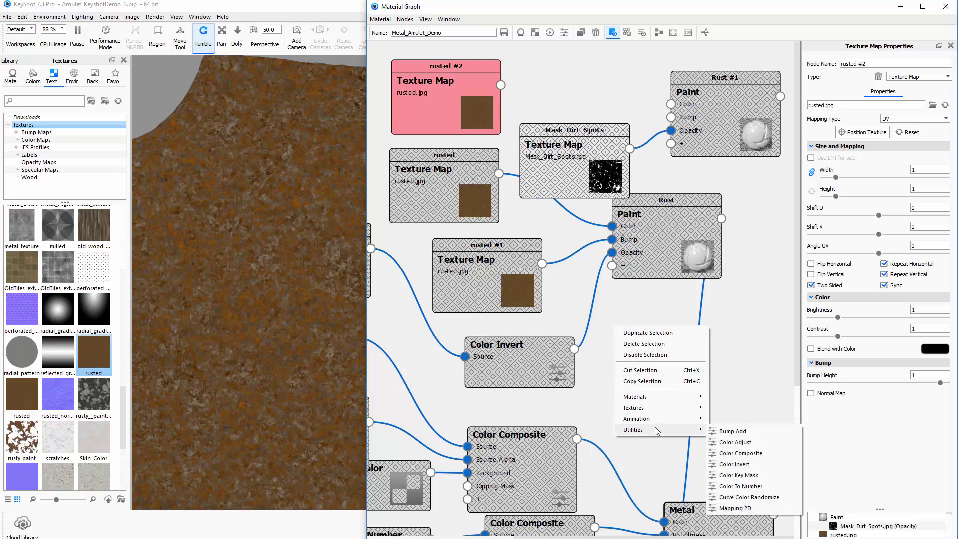
pyautogui.click(748, 443)
pyautogui.moveTo(673, 366); pyautogui.dragTo(588, 91)
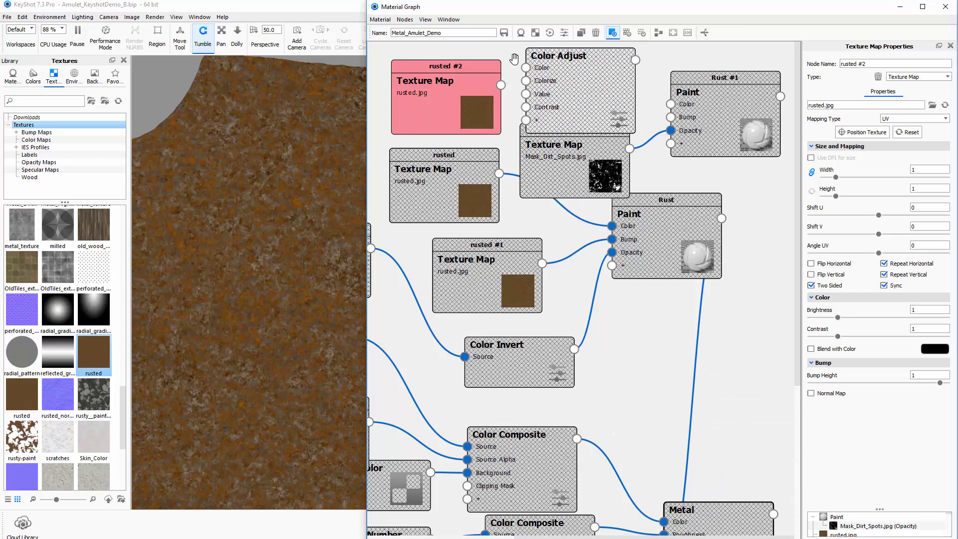
# Route the rusted #2 texture through the Color Adjust node into the Color input of Rust #1.
pyautogui.click(539, 71)
pyautogui.press('c')
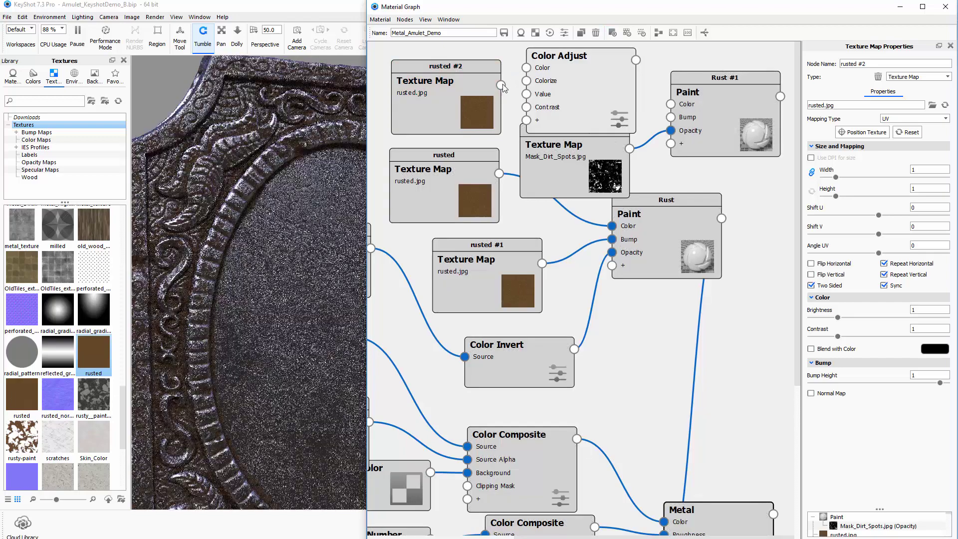
pyautogui.moveTo(502, 86); pyautogui.dragTo(527, 69)
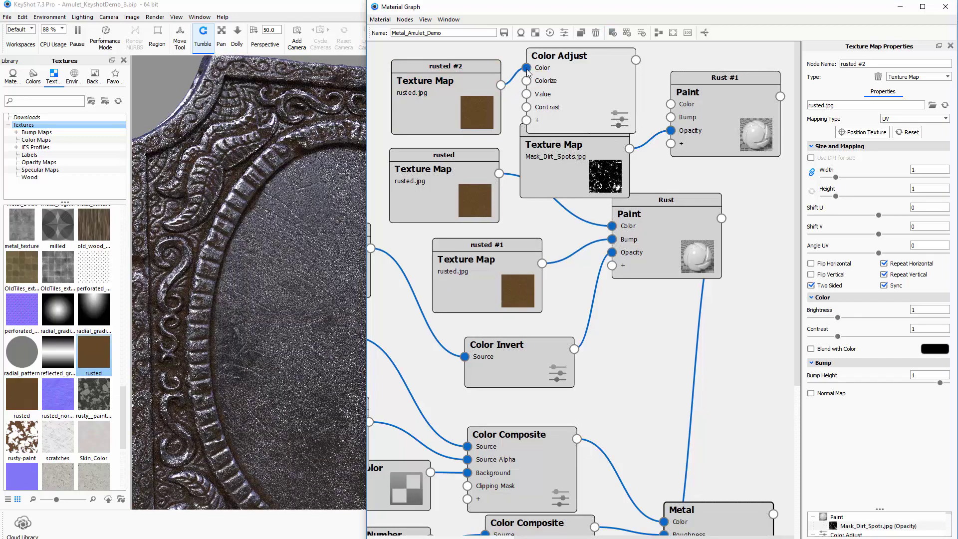
pyautogui.moveTo(635, 59); pyautogui.dragTo(670, 105)
pyautogui.moveTo(572, 91); pyautogui.dragTo(572, 90)
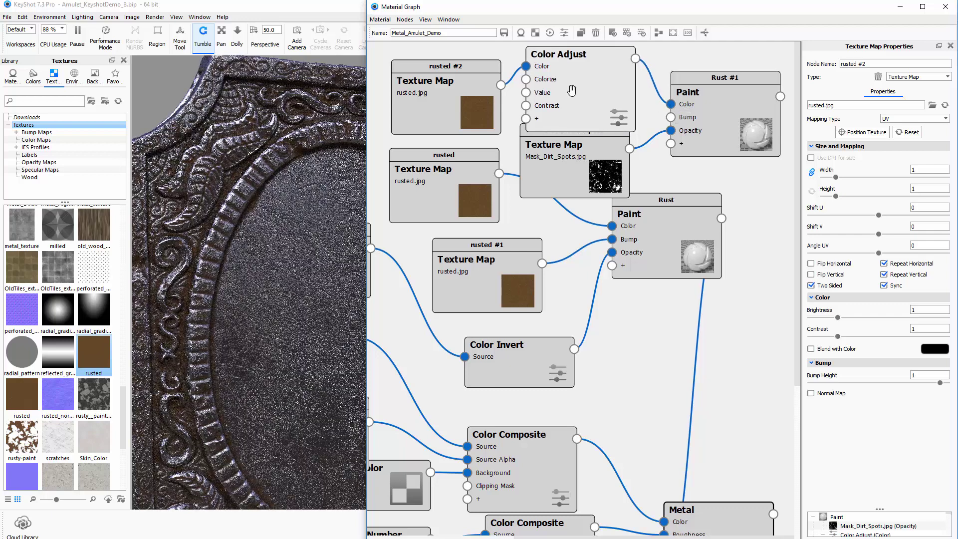
# Preview the Color Adjust node, set Saturation to 0.615 and Value to 0.67, and raise Contrast slightly.
pyautogui.click(572, 90)
pyautogui.press('c')
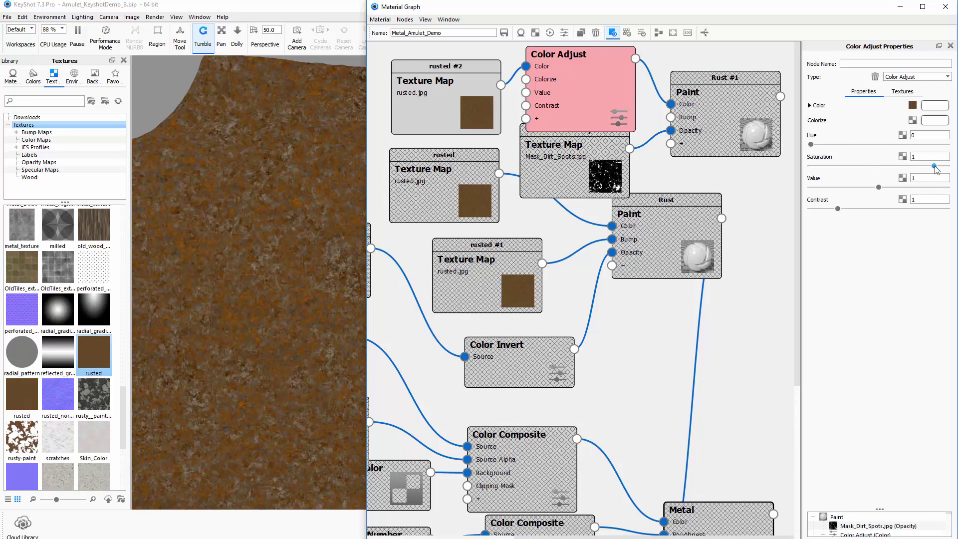
pyautogui.moveTo(934, 166); pyautogui.dragTo(895, 166)
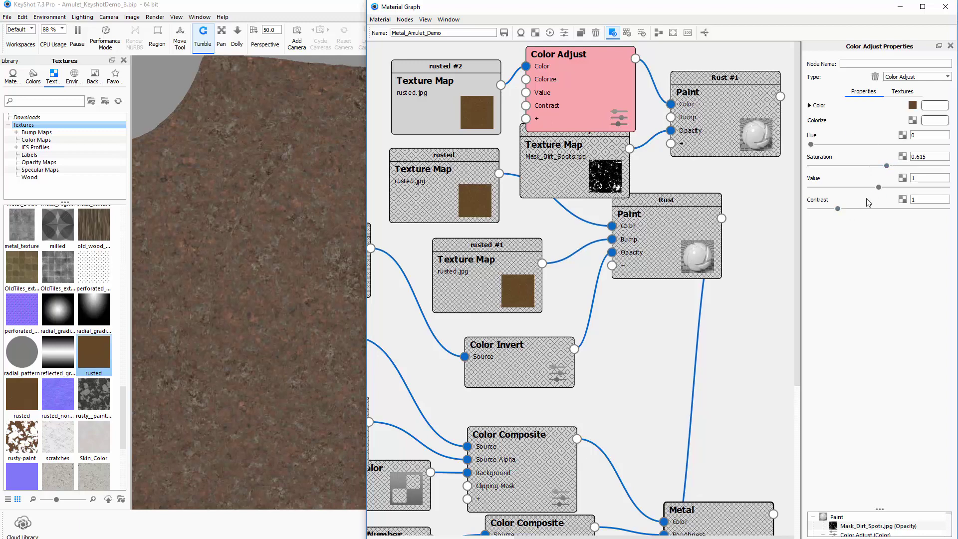
pyautogui.moveTo(878, 189); pyautogui.dragTo(862, 189)
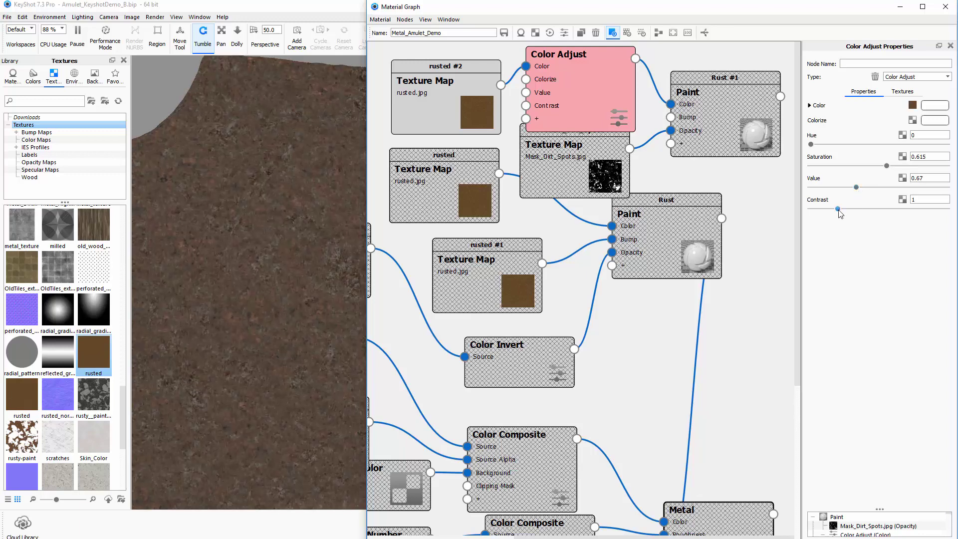
pyautogui.moveTo(839, 211)
pyautogui.mouseDown()
pyautogui.moveTo(830, 211)
pyautogui.moveTo(846, 213)
pyautogui.mouseUp()
# Set the rusted #2 texture's linked width and height to 1.5.
pyautogui.click(463, 105)
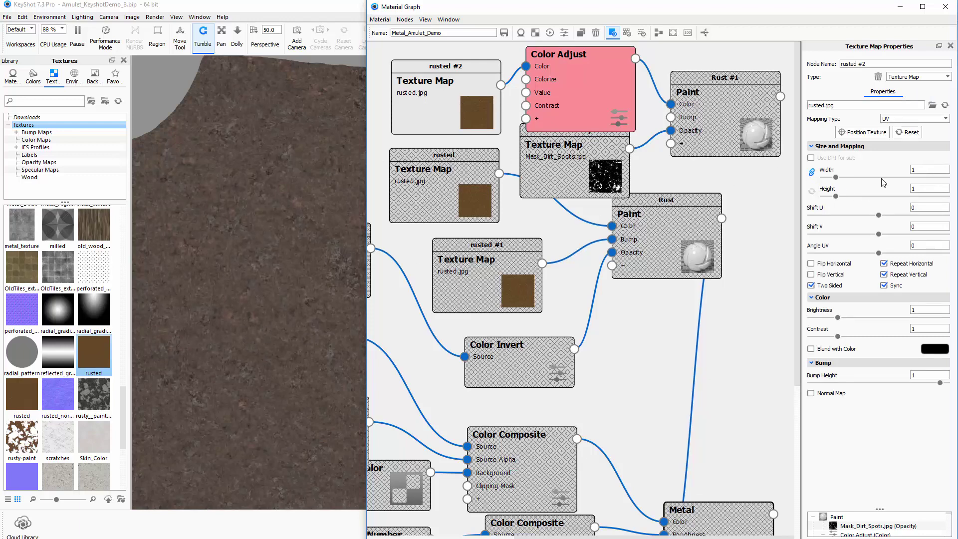
pyautogui.doubleClick(932, 170)
pyautogui.press('Tab')
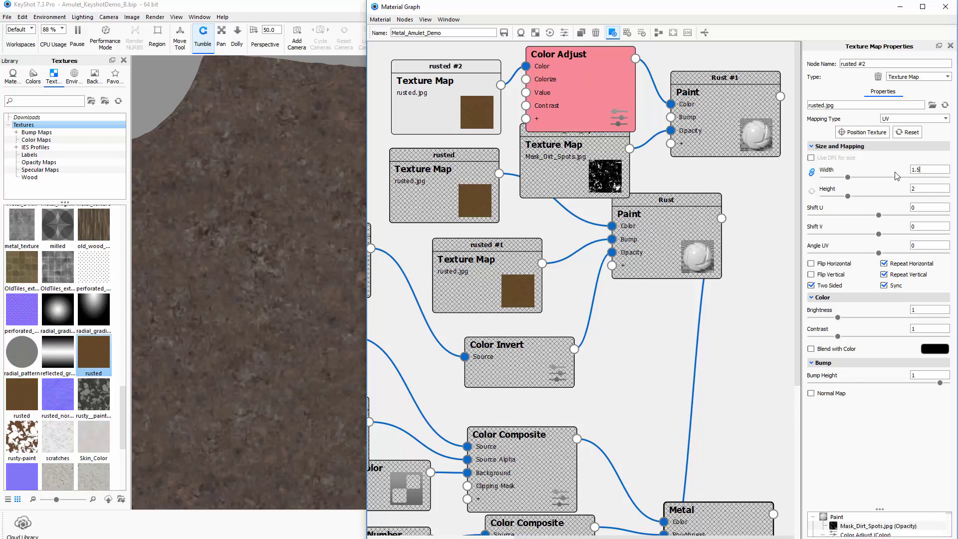
pyautogui.write('1.5')
pyautogui.press('Tab')
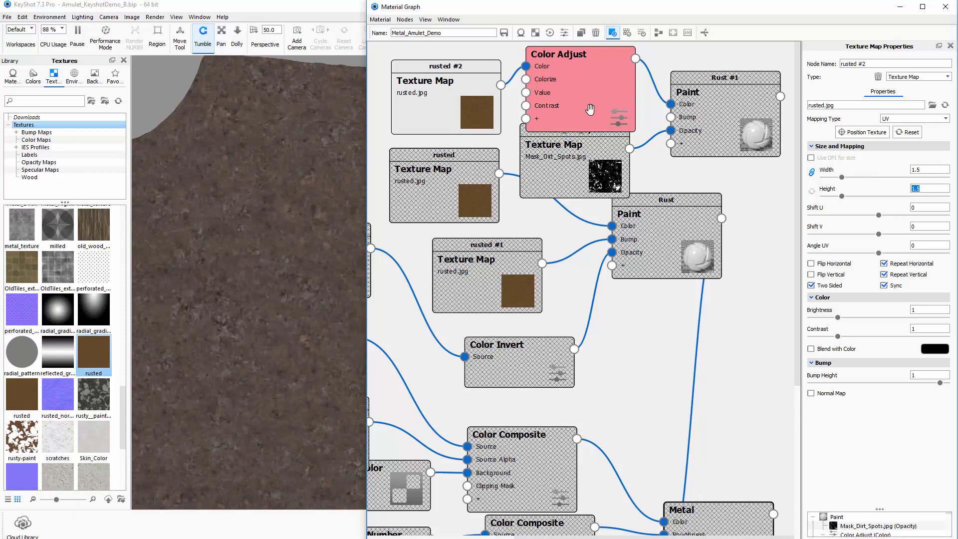
# Move the Rust node group down and realign Color Adjust and Mask_Dirt_Spots so the two rust materials are separated.
pyautogui.moveTo(589, 109); pyautogui.dragTo(567, 104)
pyautogui.scroll(-2, 696, 183)
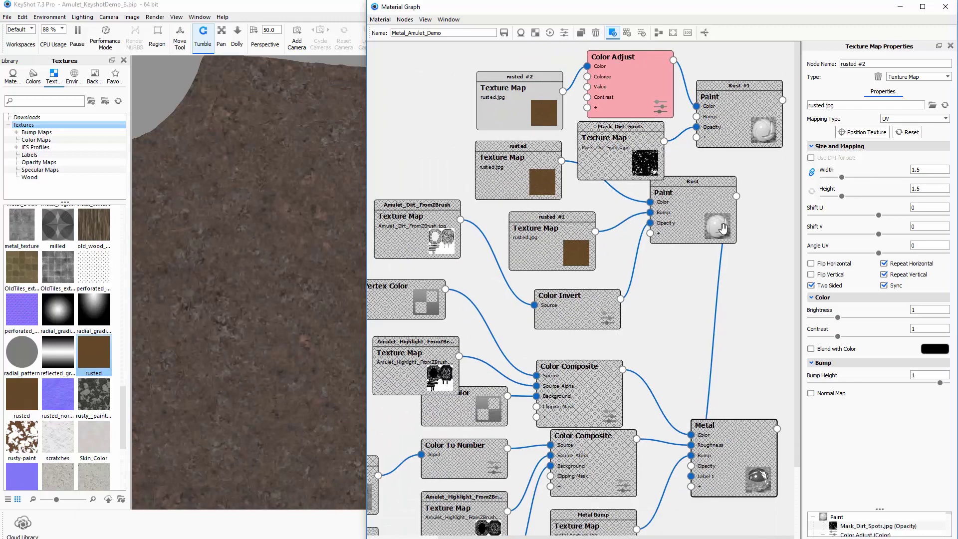
pyautogui.moveTo(723, 228); pyautogui.dragTo(730, 286)
pyautogui.moveTo(574, 299); pyautogui.dragTo(563, 331)
pyautogui.moveTo(566, 266); pyautogui.dragTo(568, 300)
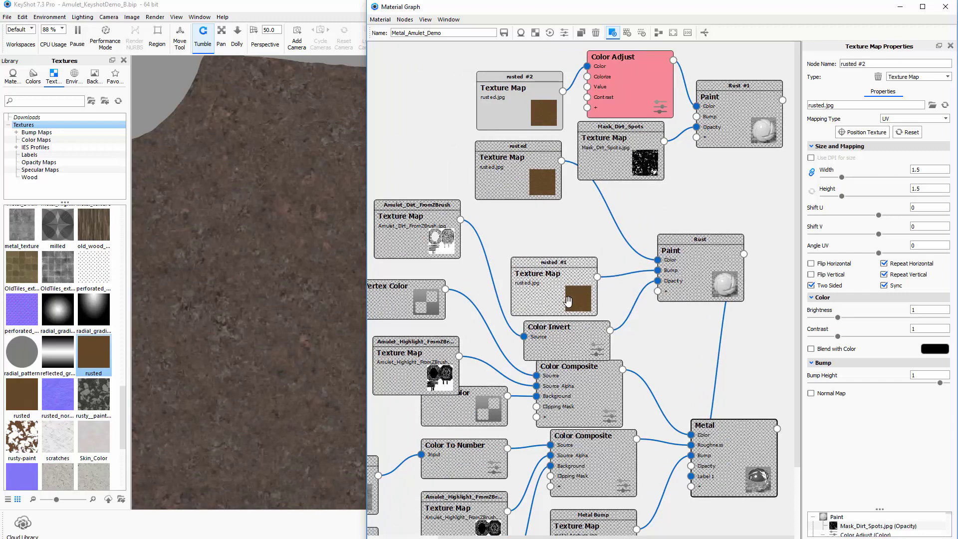
pyautogui.moveTo(542, 186); pyautogui.dragTo(555, 229)
pyautogui.moveTo(639, 171); pyautogui.dragTo(647, 176)
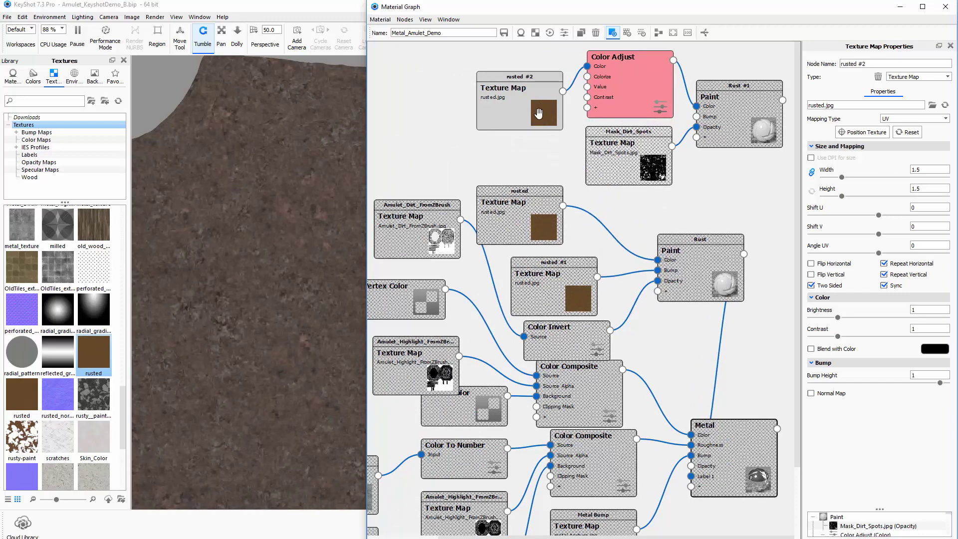
# Duplicate the rusted #2 texture, connect the copy to Rust #1's Bump and set its linked size to 0.75.
pyautogui.moveTo(538, 114); pyautogui.dragTo(523, 96)
pyautogui.rightClick(522, 96)
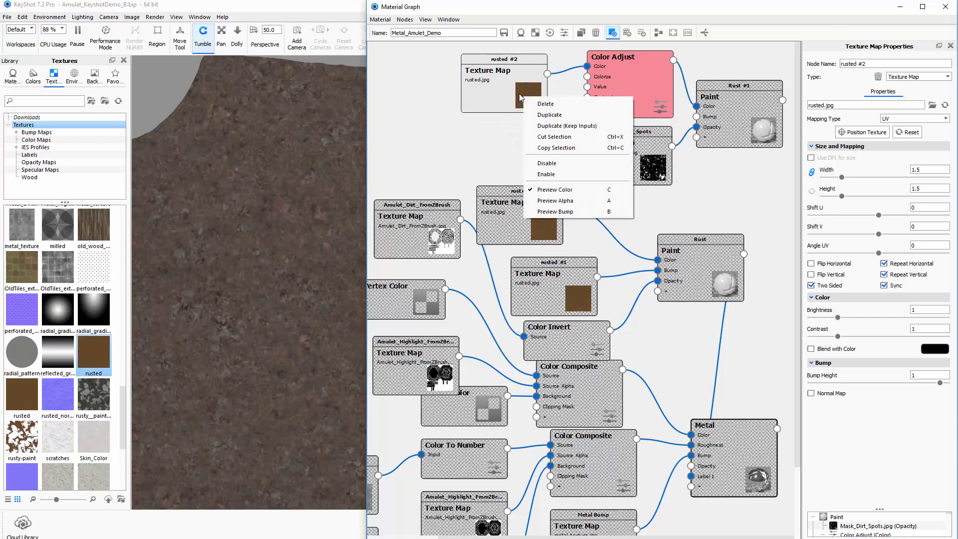
pyautogui.click(550, 114)
pyautogui.moveTo(529, 100)
pyautogui.mouseDown()
pyautogui.moveTo(524, 150)
pyautogui.moveTo(708, 143)
pyautogui.moveTo(695, 116)
pyautogui.mouseUp()
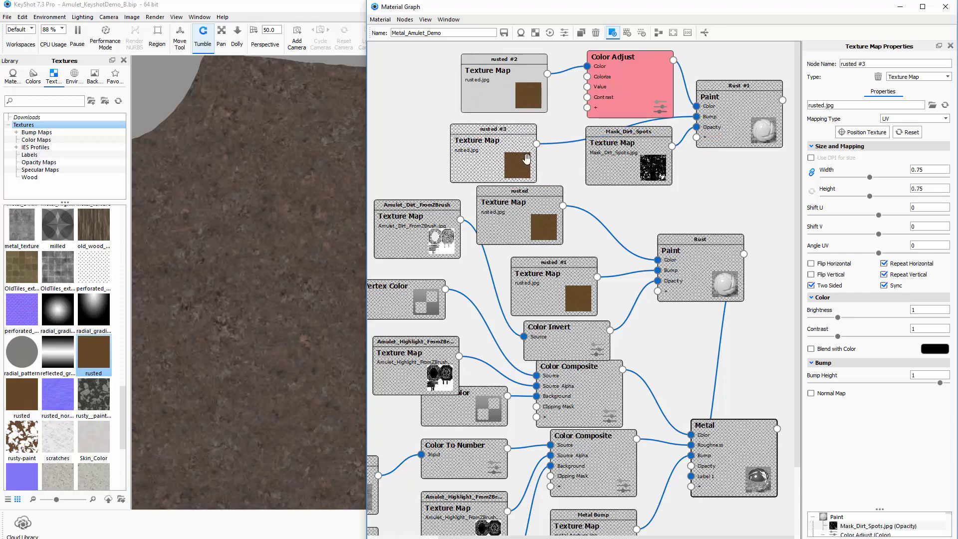
pyautogui.moveTo(506, 153); pyautogui.dragTo(510, 150)
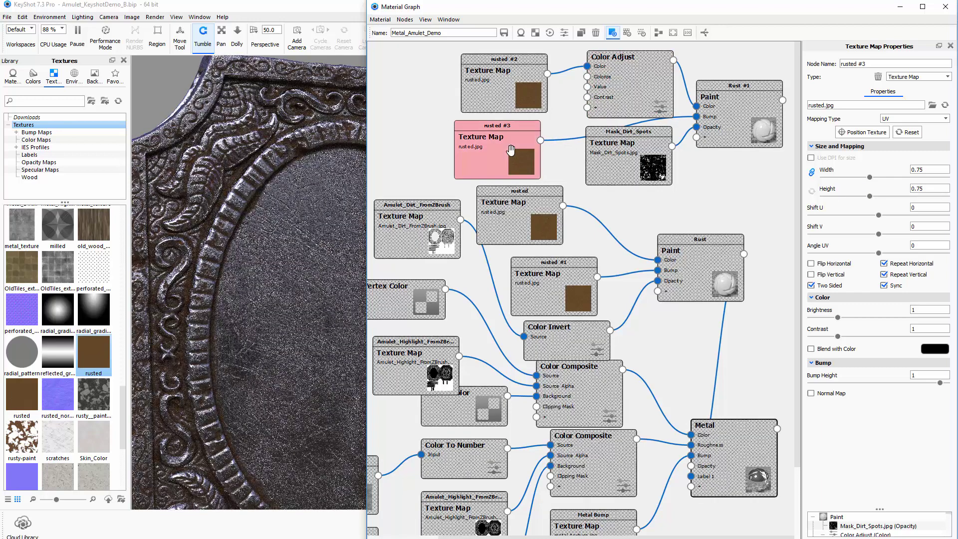
# Preview the Rust #1 material on the amulet with its Mask_Dirt_Spots opacity connection disabled.
pyautogui.moveTo(717, 121); pyautogui.dragTo(719, 124)
pyautogui.press('c')
pyautogui.press('c')
pyautogui.moveTo(662, 149); pyautogui.dragTo(663, 166)
pyautogui.rightClick(685, 144)
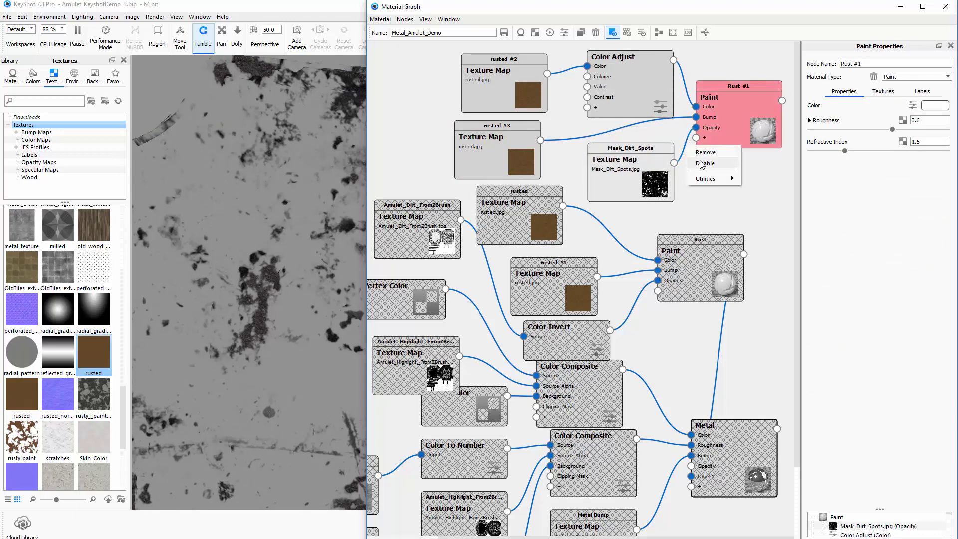
pyautogui.click(699, 162)
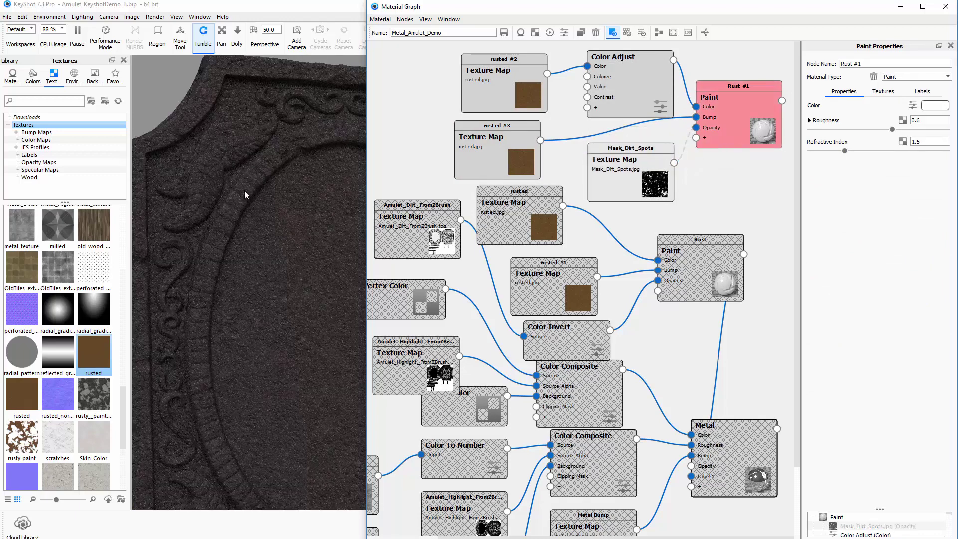
# Set the rusted #3 texture's Bump Height to 0.5 and move Mask_Dirt_Spots clear of its connection.
pyautogui.click(505, 159)
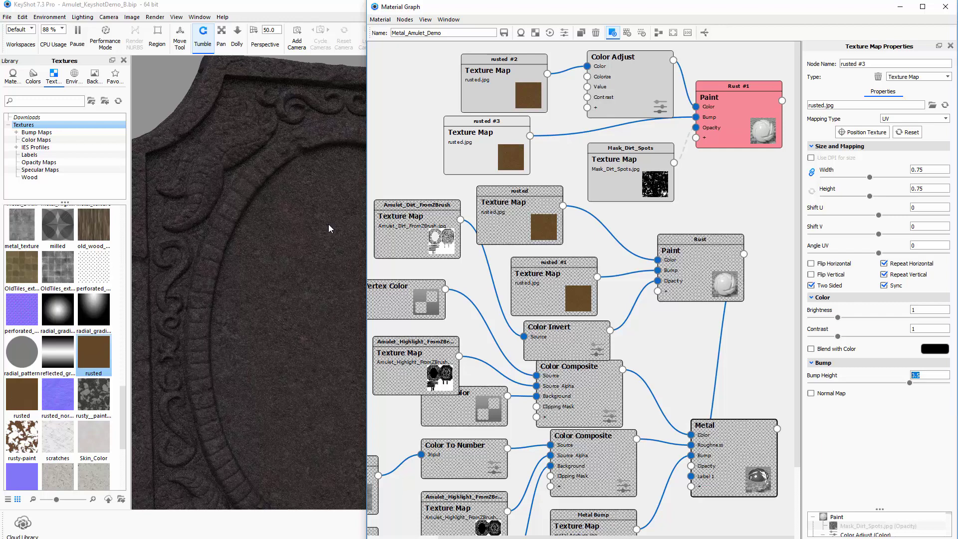
pyautogui.moveTo(634, 190); pyautogui.dragTo(615, 187)
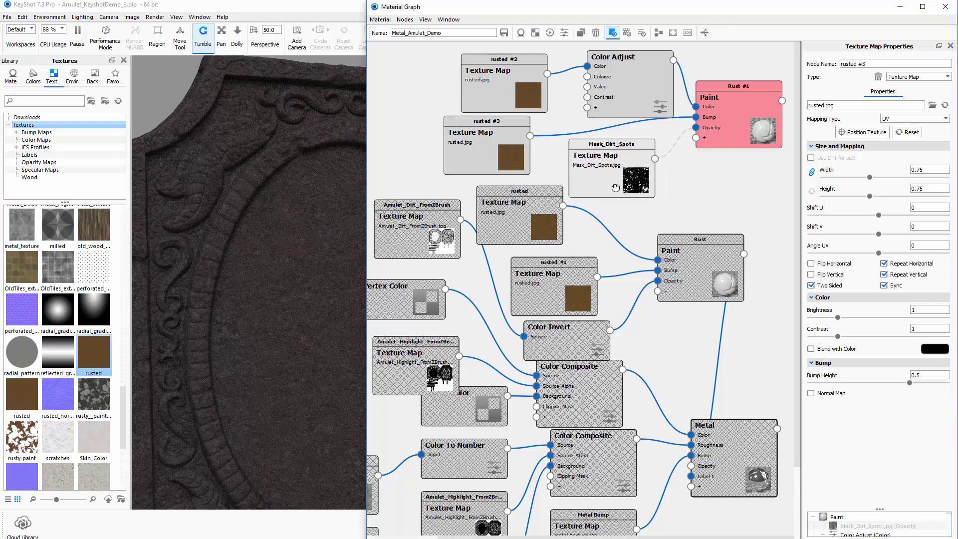
# Re-enable the Mask_Dirt_Spots opacity connection on Rust #1 and inspect the masked rust on the amulet.
pyautogui.rightClick(666, 154)
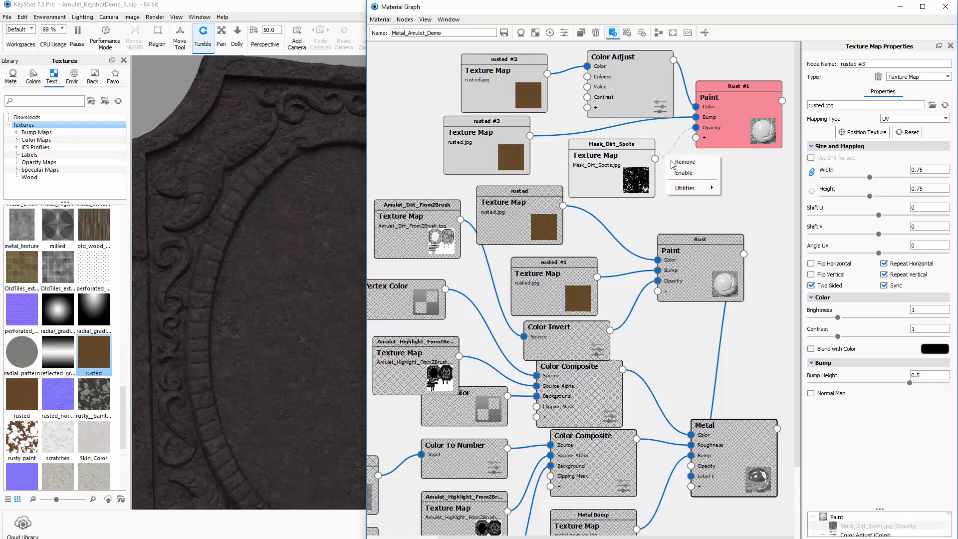
pyautogui.click(688, 174)
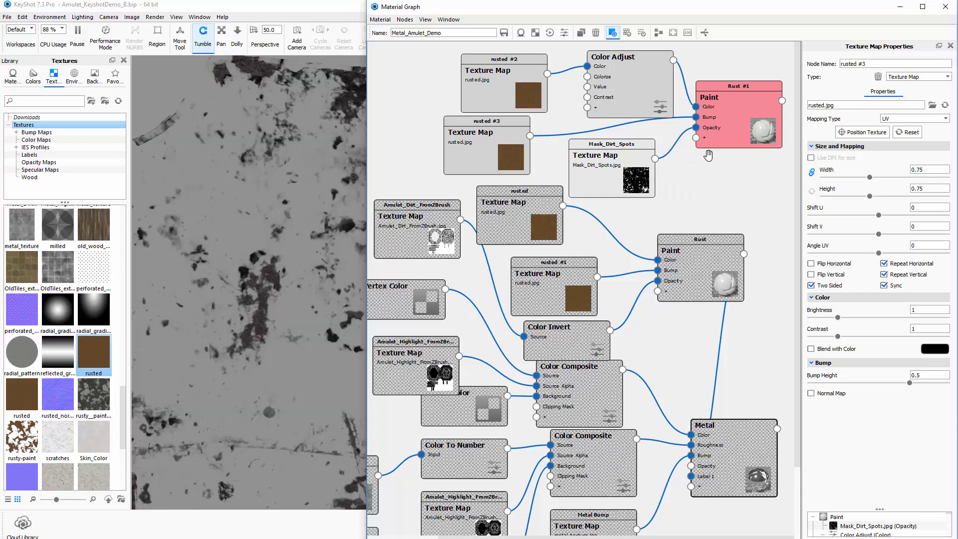
pyautogui.click(220, 300)
pyautogui.moveTo(220, 301); pyautogui.dragTo(275, 304)
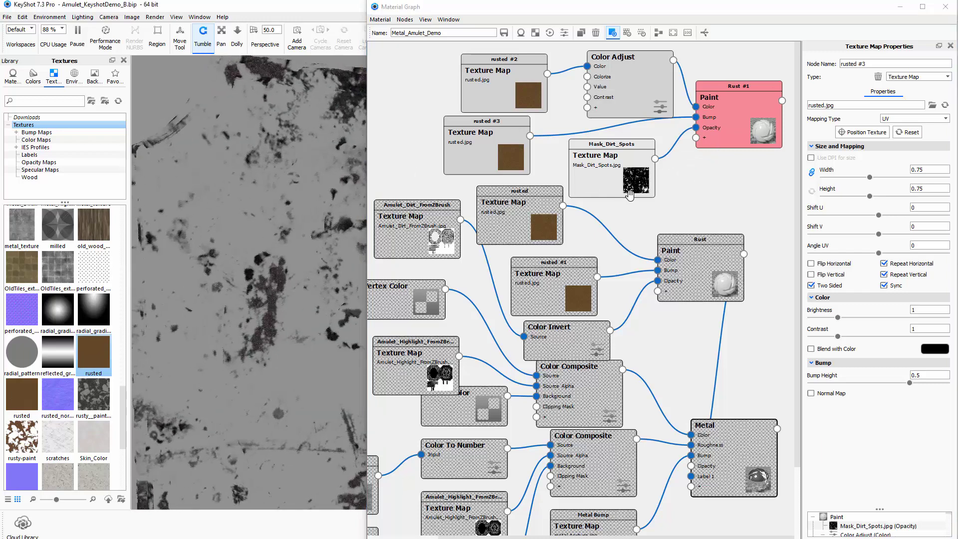
# Connect the Rust #1 material to Metal as a second label and inspect the dark spots on the amulet up close.
pyautogui.moveTo(321, 352); pyautogui.dragTo(50, 249)
pyautogui.moveTo(258, 277); pyautogui.dragTo(234, 263)
pyautogui.moveTo(752, 123)
pyautogui.mouseDown()
pyautogui.moveTo(740, 144)
pyautogui.moveTo(783, 135)
pyautogui.moveTo(791, 182)
pyautogui.moveTo(745, 459)
pyautogui.moveTo(771, 385)
pyautogui.moveTo(749, 372)
pyautogui.mouseUp()
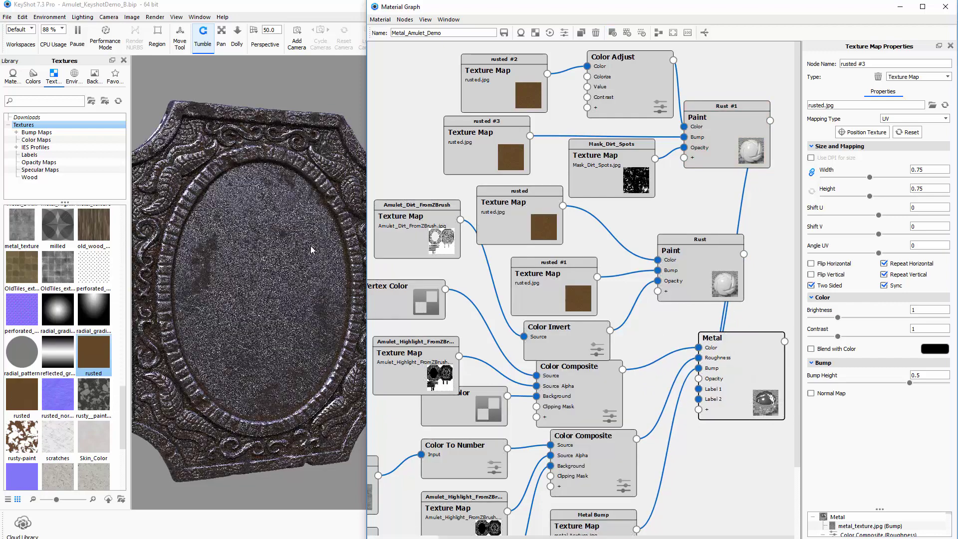
pyautogui.click(222, 177)
pyautogui.scroll(3, 234, 180)
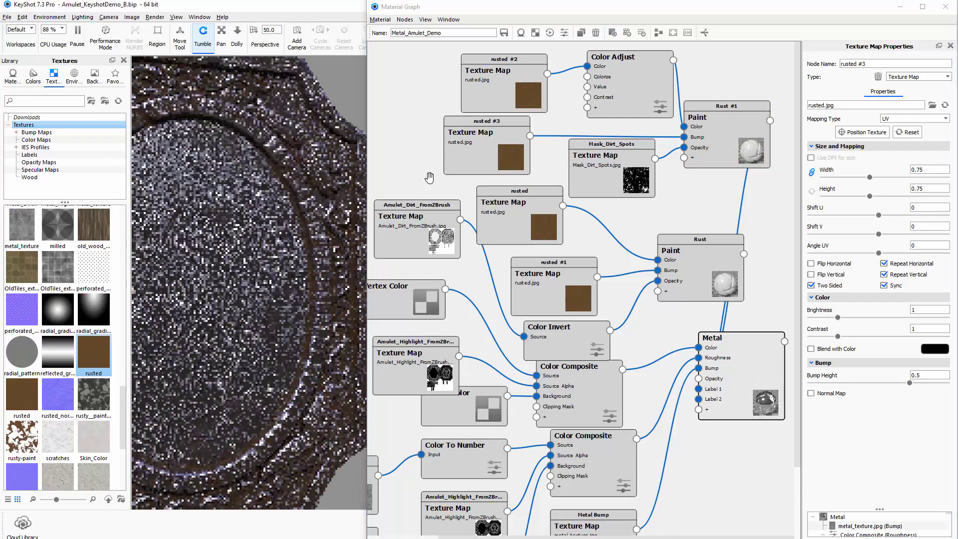
pyautogui.moveTo(250, 184); pyautogui.dragTo(297, 136)
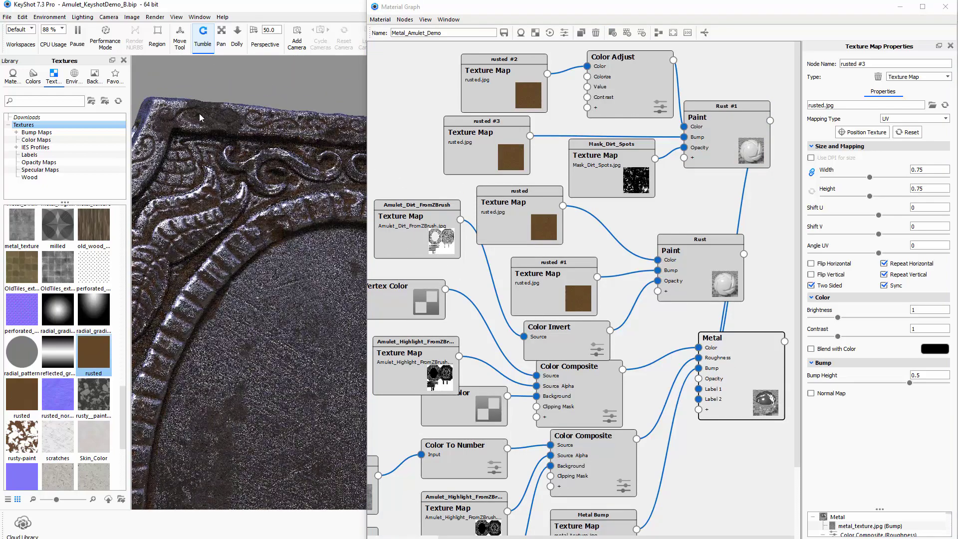
pyautogui.scroll(4, 272, 366)
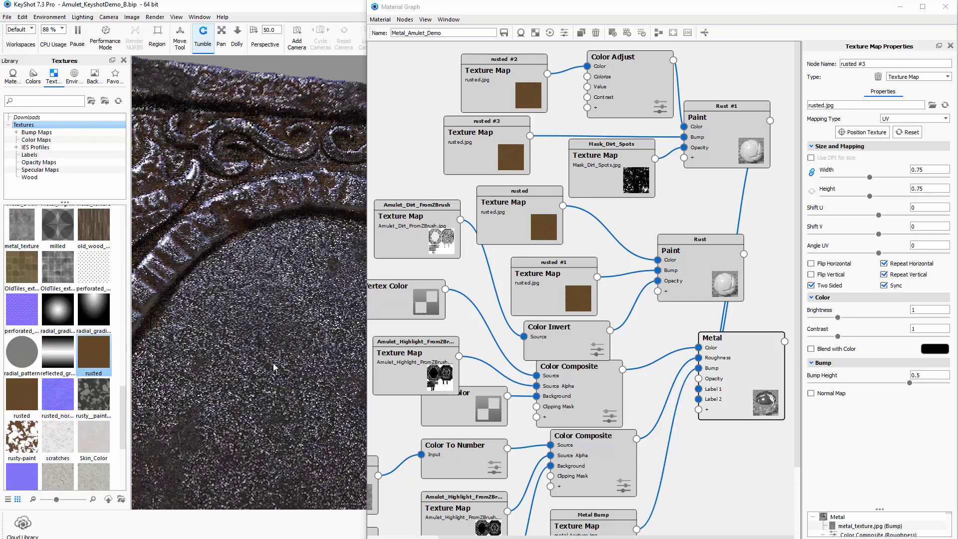
pyautogui.moveTo(273, 367); pyautogui.dragTo(316, 292)
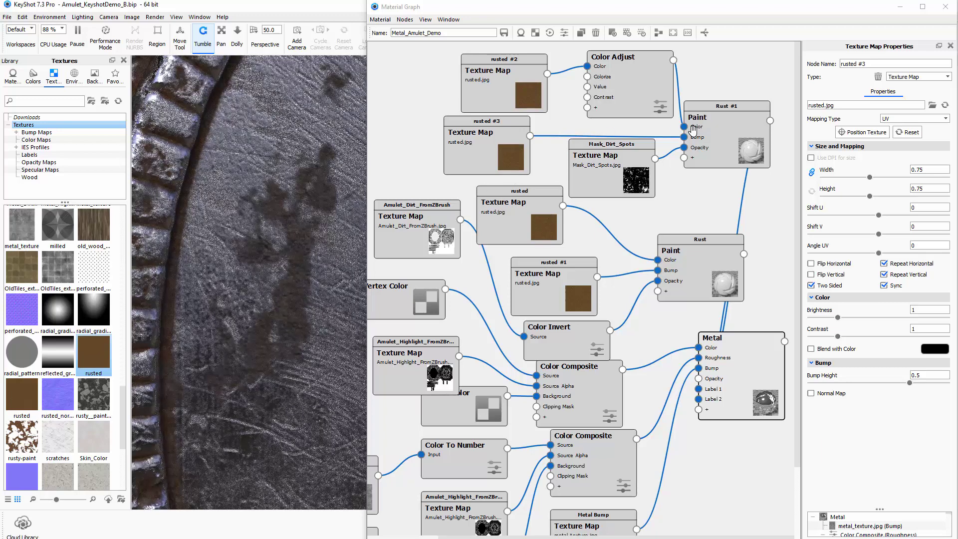
# Spread out the Rust #1, Rust, Mask_Dirt_Spots, rusted and rusted #3 nodes in the material graph.
pyautogui.moveTo(693, 131); pyautogui.dragTo(709, 135)
pyautogui.moveTo(635, 175); pyautogui.dragTo(638, 180)
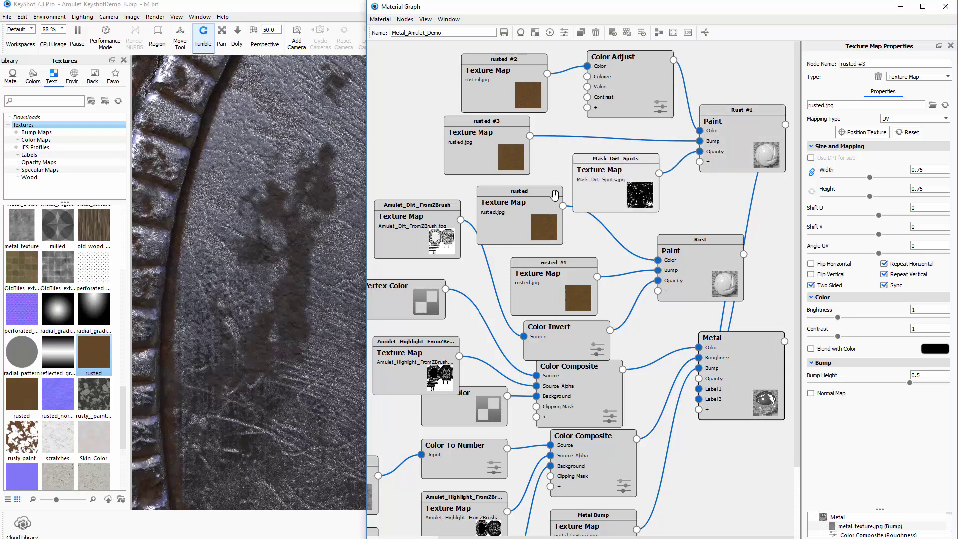
pyautogui.moveTo(543, 212); pyautogui.dragTo(524, 238)
pyautogui.moveTo(694, 247); pyautogui.dragTo(698, 255)
pyautogui.moveTo(632, 186); pyautogui.dragTo(613, 186)
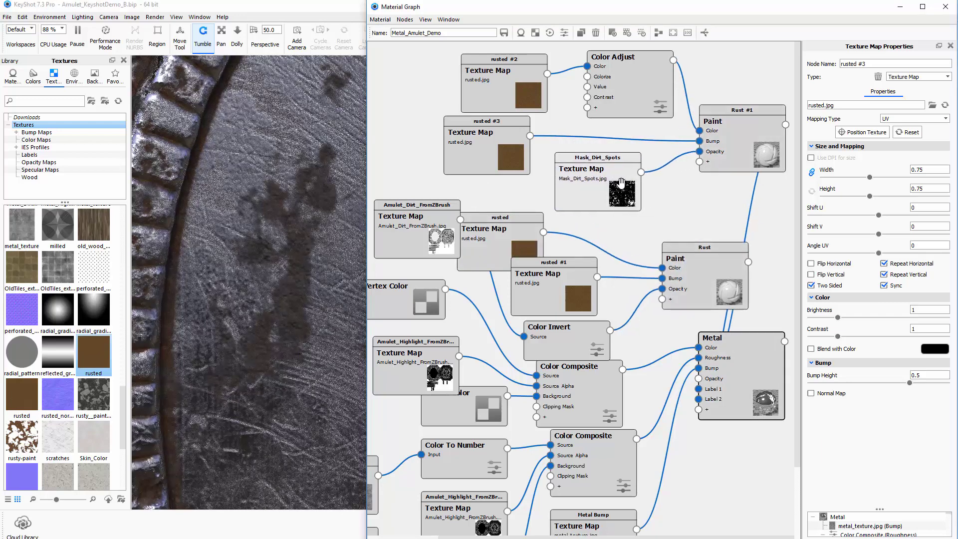
pyautogui.moveTo(507, 153); pyautogui.dragTo(468, 164)
pyautogui.moveTo(741, 138); pyautogui.dragTo(717, 135)
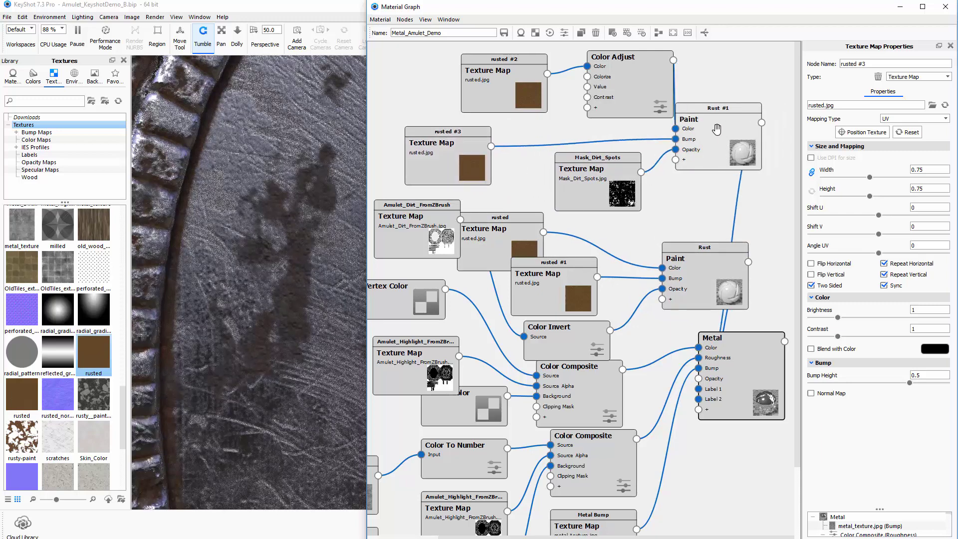
# Rename the Rust #1 paint node as Dirt.
pyautogui.click(716, 127)
pyautogui.tripleClick(877, 64)
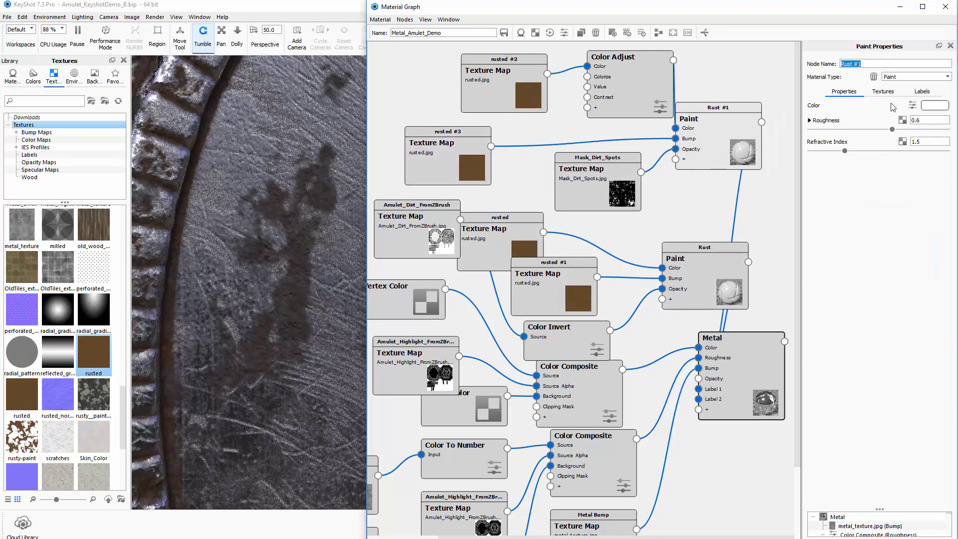
pyautogui.write('Dirt')
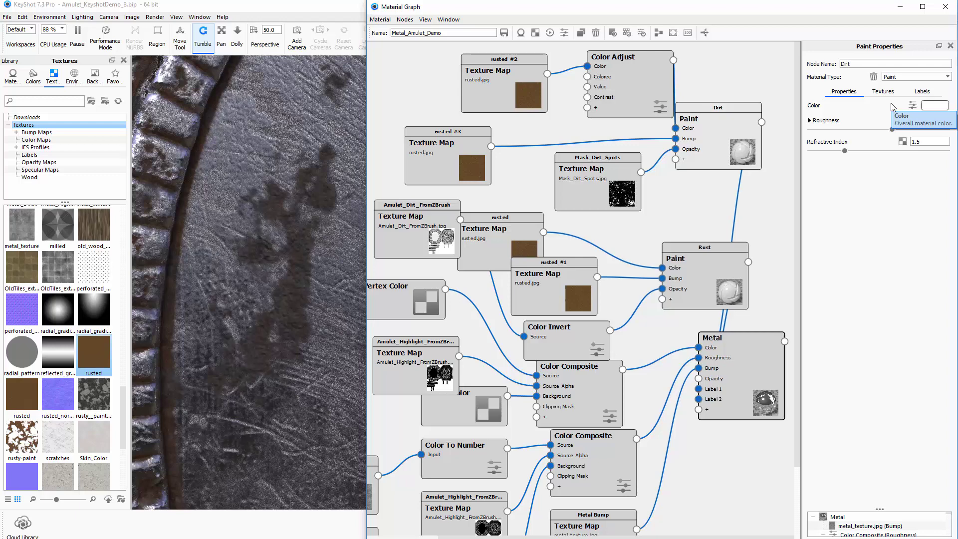
# Make room beside the Dirt material and add a Bump Add utility between rusted #3 and Dirt.
pyautogui.moveTo(708, 155); pyautogui.dragTo(729, 160)
pyautogui.moveTo(573, 178); pyautogui.dragTo(573, 202)
pyautogui.moveTo(472, 159); pyautogui.dragTo(465, 153)
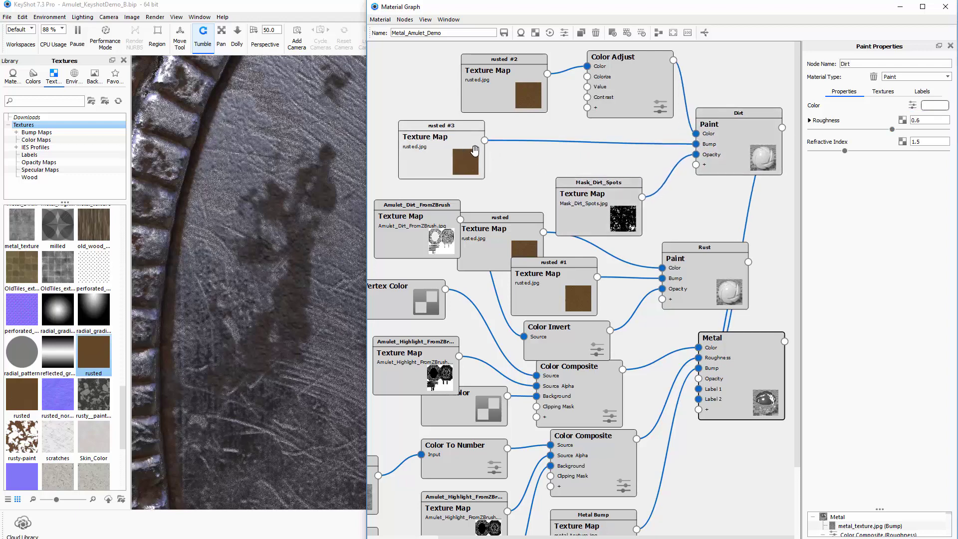
pyautogui.rightClick(517, 159)
pyautogui.moveTo(559, 264)
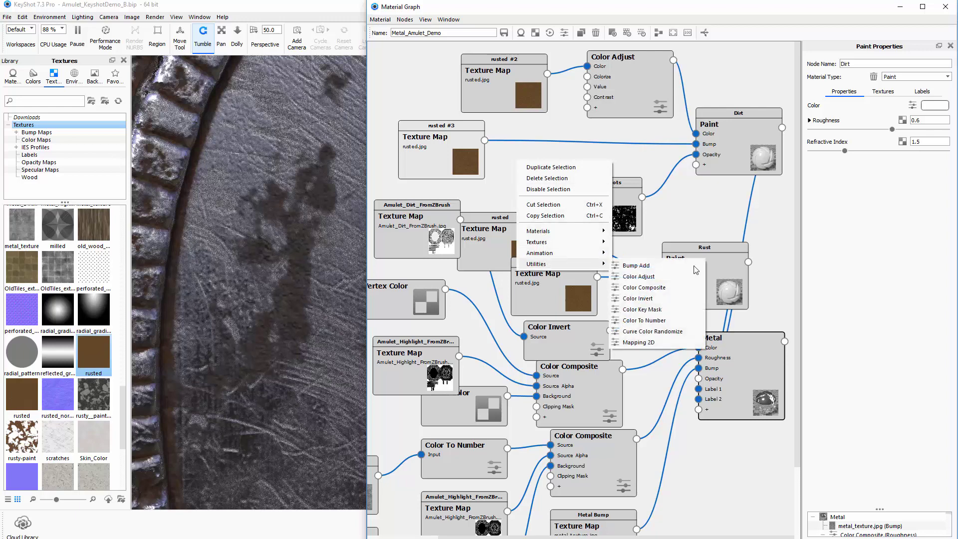
pyautogui.click(667, 267)
pyautogui.moveTo(567, 184); pyautogui.dragTo(568, 137)
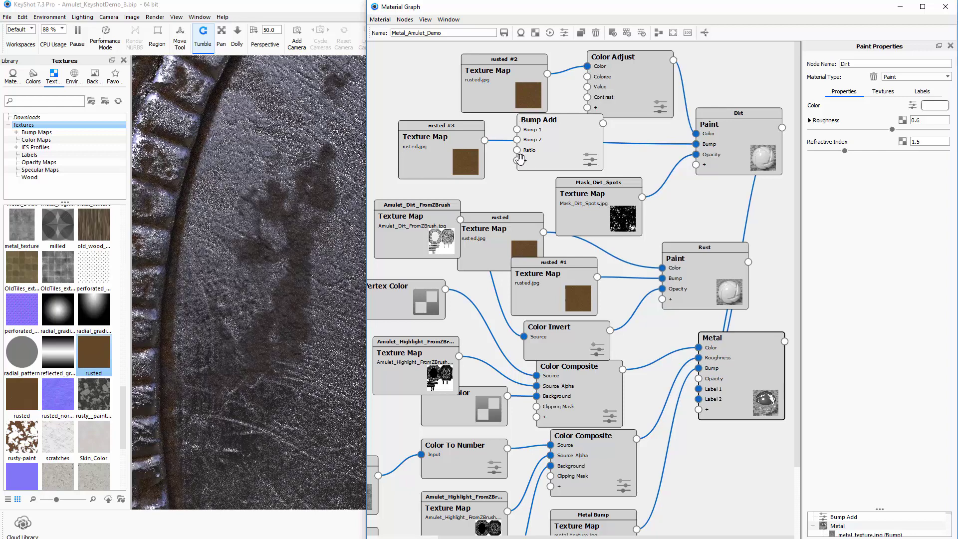
# Connect rusted #3 to Bump 1 of Bump Add and route Bump Add's output into Dirt's Bump.
pyautogui.moveTo(540, 156); pyautogui.dragTo(550, 168)
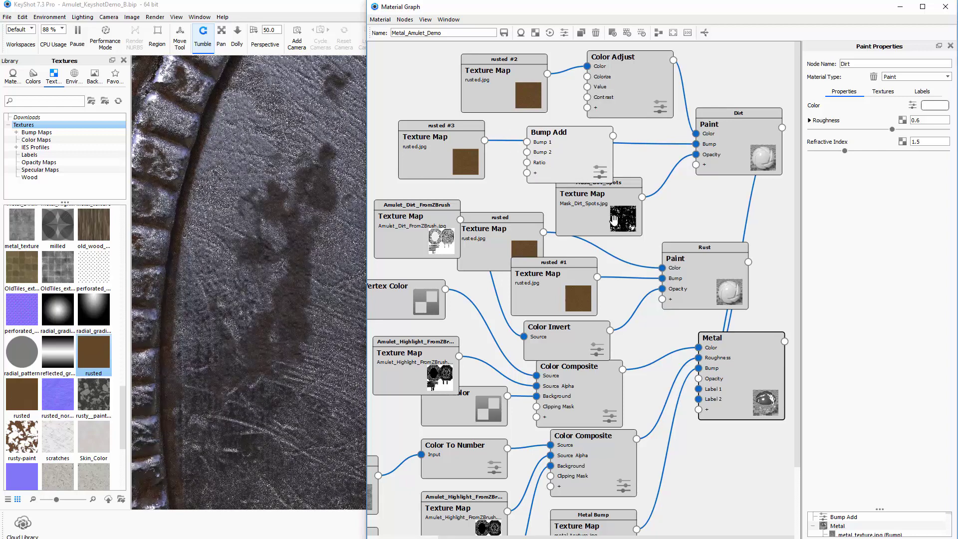
pyautogui.moveTo(614, 218); pyautogui.dragTo(620, 227)
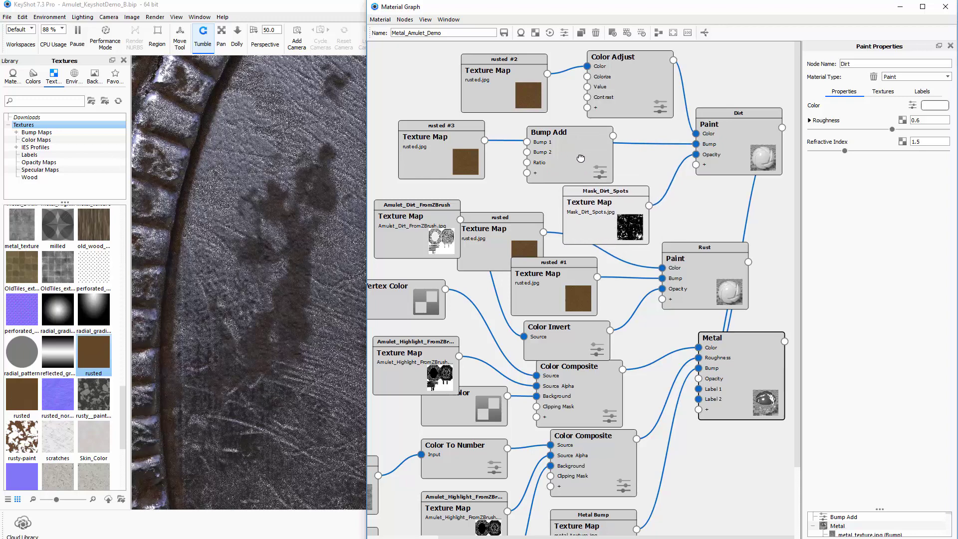
pyautogui.moveTo(581, 148); pyautogui.dragTo(580, 157)
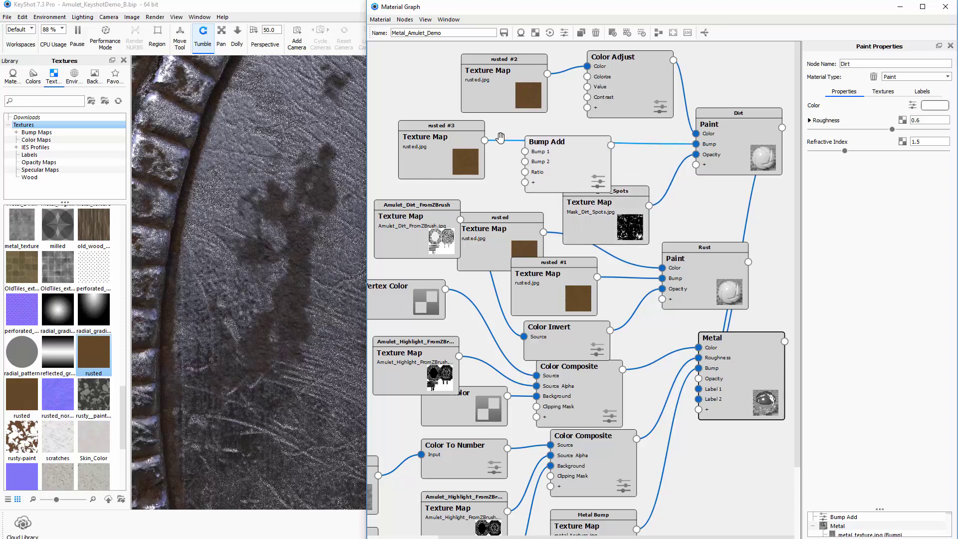
pyautogui.moveTo(485, 142); pyautogui.dragTo(525, 152)
pyautogui.moveTo(611, 145); pyautogui.dragTo(695, 144)
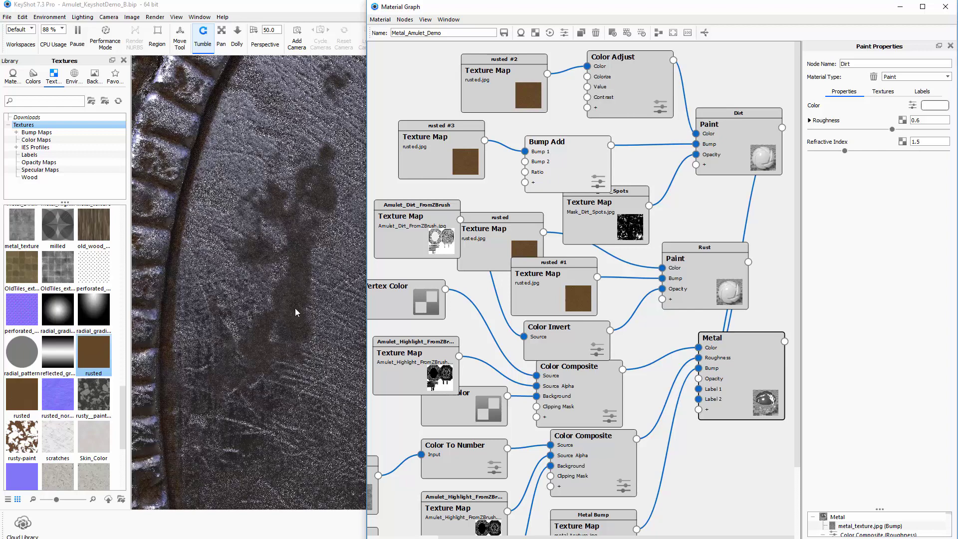
# Duplicate the Mask_Dirt_Spots texture, connect the copy to Bump 2 of Bump Add and tidy the nodes around it.
pyautogui.moveTo(619, 218); pyautogui.dragTo(640, 221)
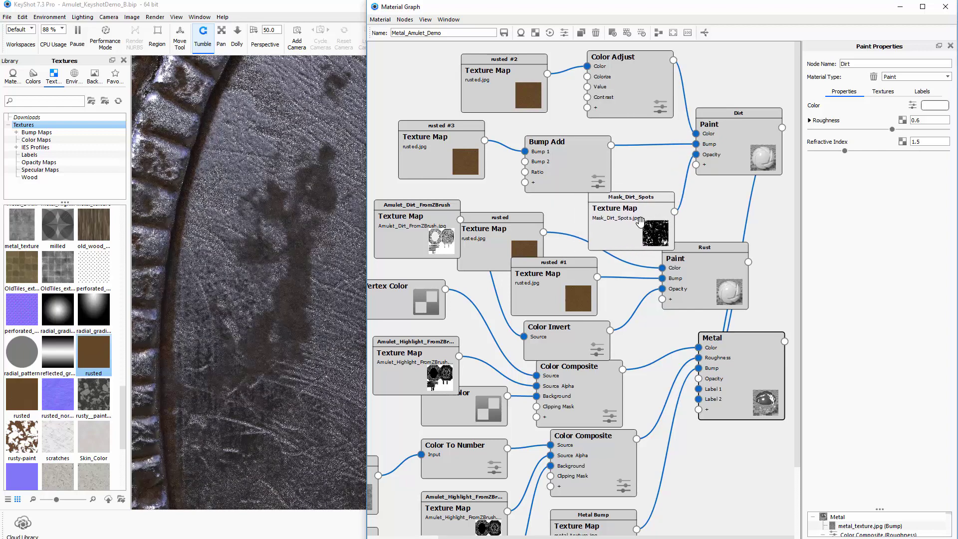
pyautogui.rightClick(640, 222)
pyautogui.click(653, 240)
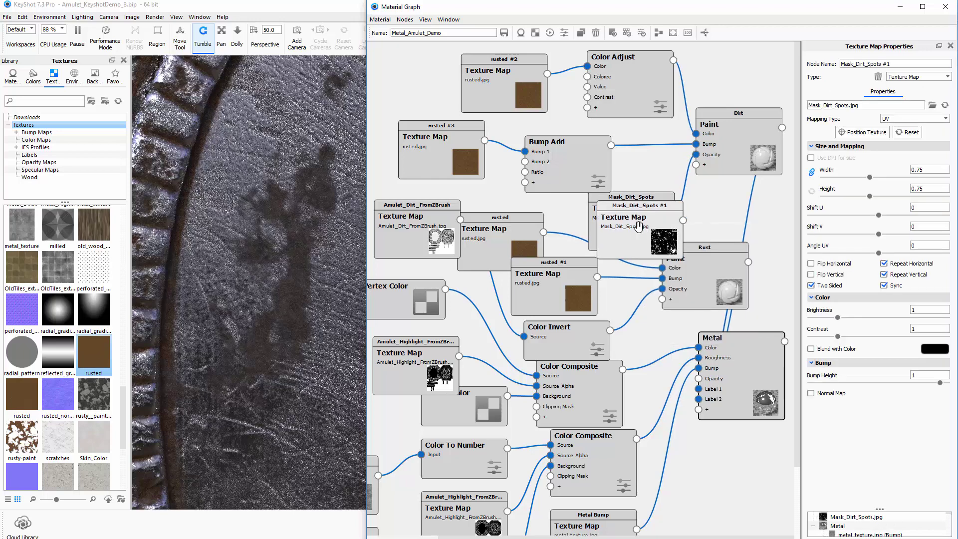
pyautogui.moveTo(636, 214); pyautogui.dragTo(462, 195)
pyautogui.moveTo(561, 171); pyautogui.dragTo(570, 164)
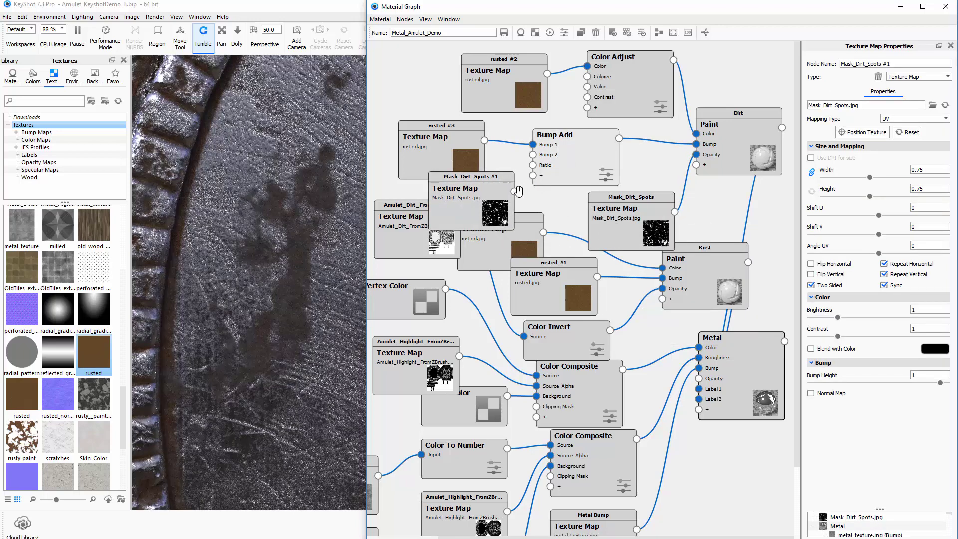
pyautogui.moveTo(515, 191); pyautogui.dragTo(533, 154)
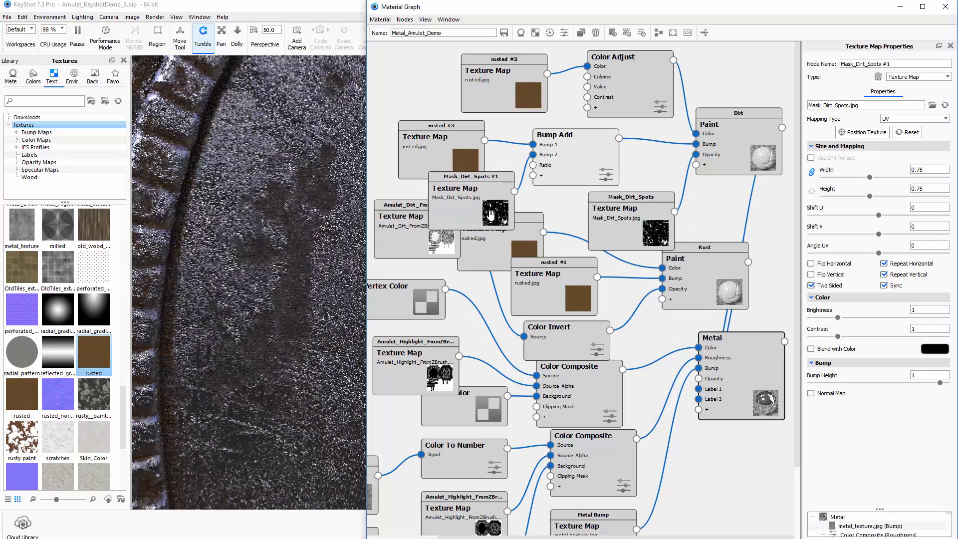
pyautogui.moveTo(464, 152); pyautogui.dragTo(452, 138)
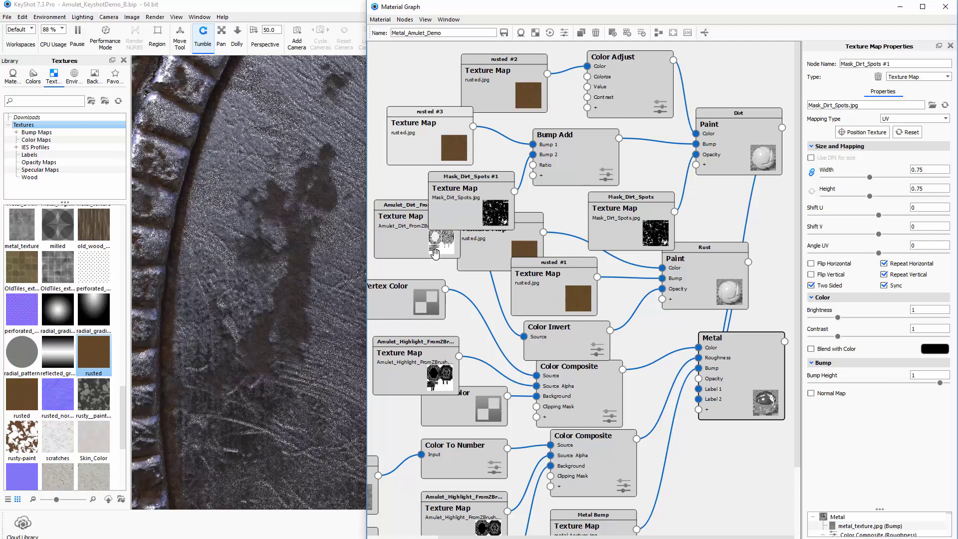
pyautogui.moveTo(494, 201); pyautogui.dragTo(479, 198)
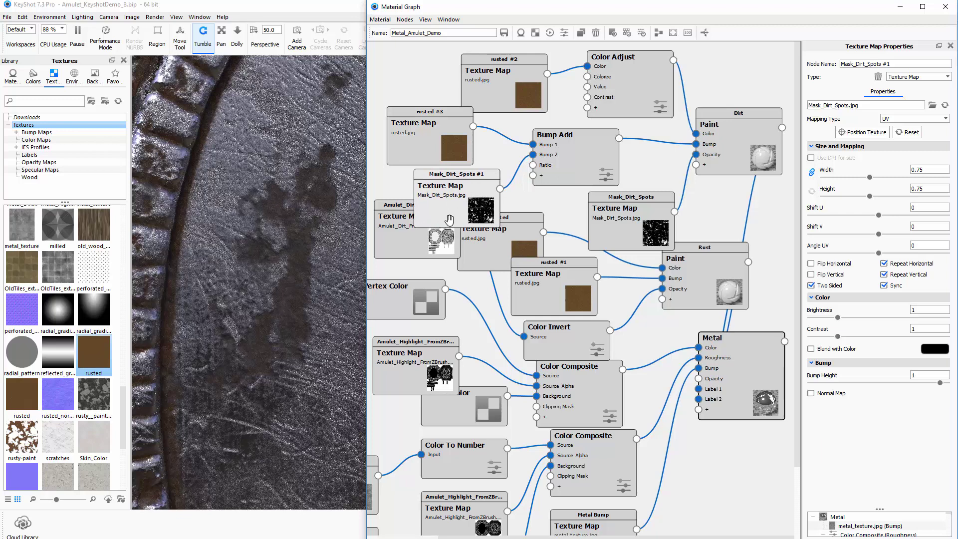
# Set the Mask_Dirt_Spots #1 texture's Bump Height to -5.
pyautogui.moveTo(925, 377); pyautogui.dragTo(905, 378)
pyautogui.press('Return')
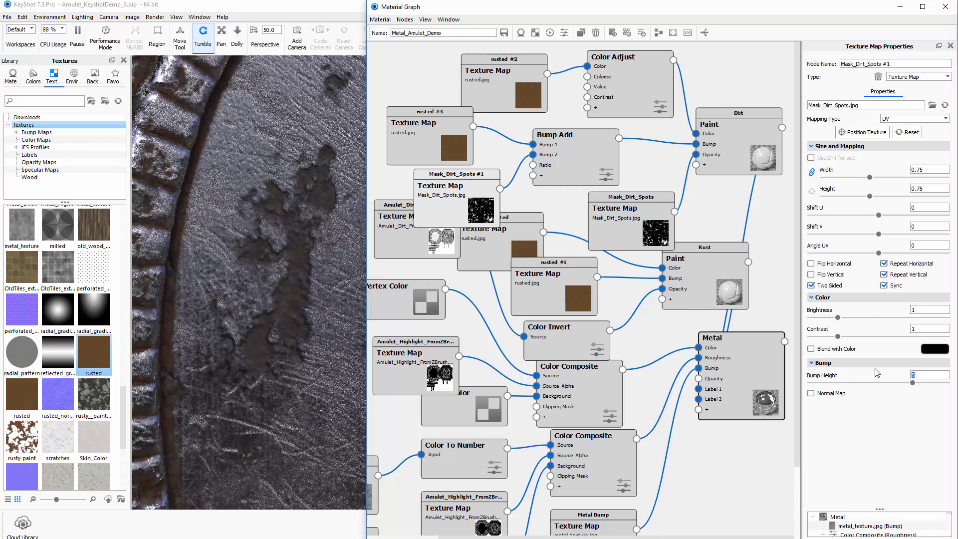
pyautogui.press('Return')
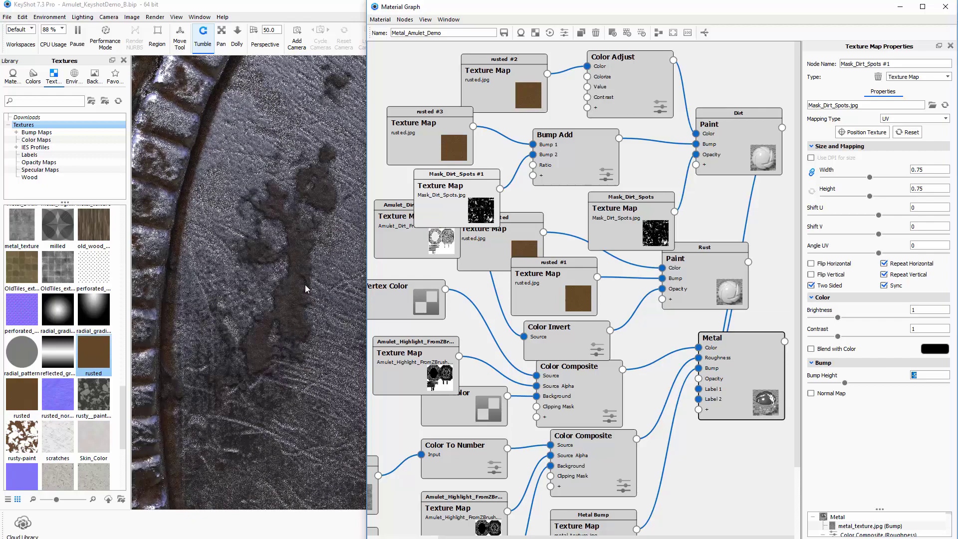
# Minimize the material graph and examine the dirt spots across the whole amulet and in close-up.
pyautogui.scroll(3, 304, 284)
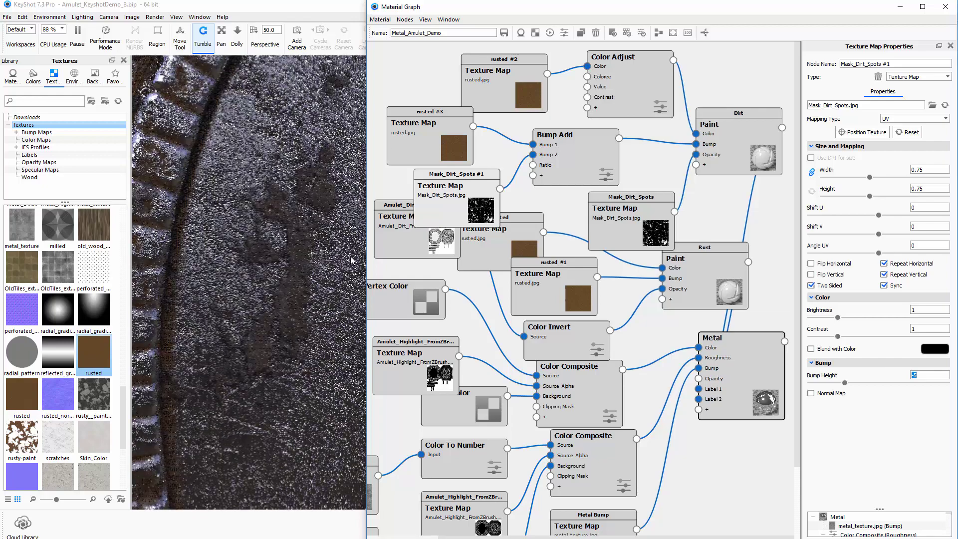
pyautogui.click(901, 7)
pyautogui.scroll(-6, 487, 231)
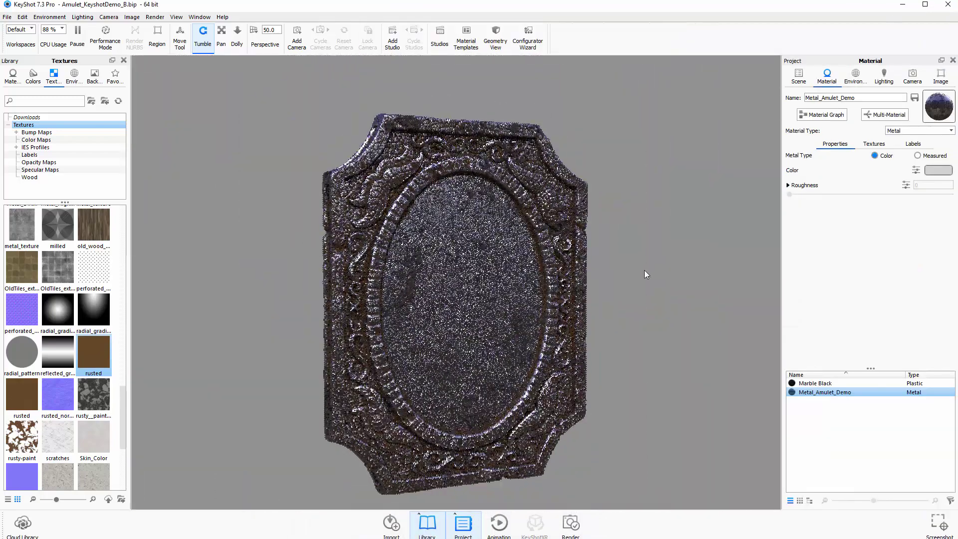
pyautogui.scroll(2, 717, 289)
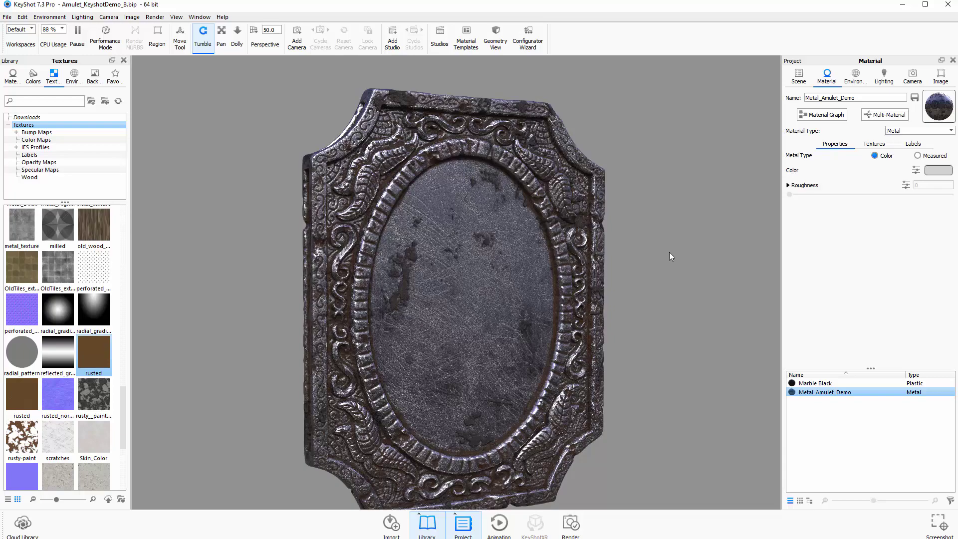
pyautogui.moveTo(669, 252); pyautogui.dragTo(646, 270)
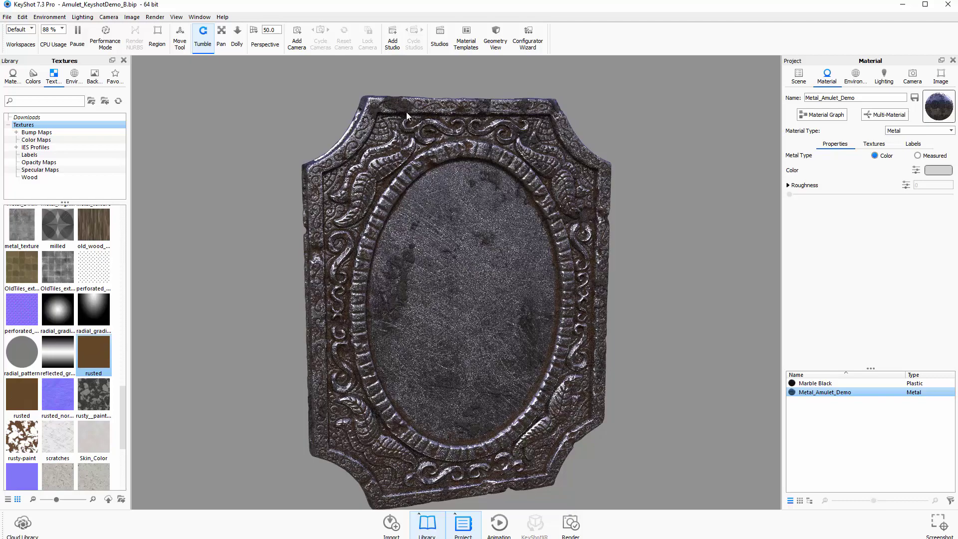
pyautogui.moveTo(651, 368); pyautogui.dragTo(641, 211)
pyautogui.scroll(5, 722, 152)
pyautogui.scroll(6, 722, 152)
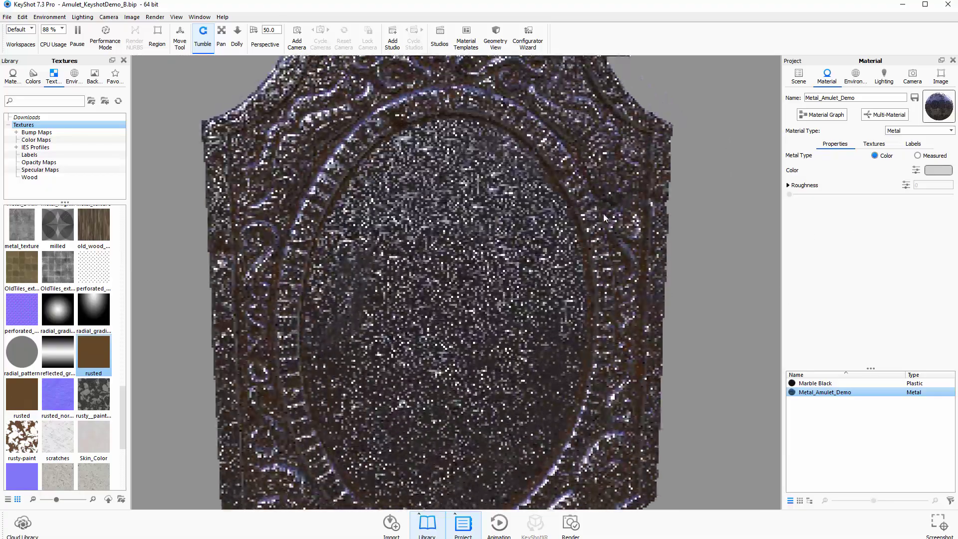
pyautogui.moveTo(755, 215); pyautogui.dragTo(442, 290)
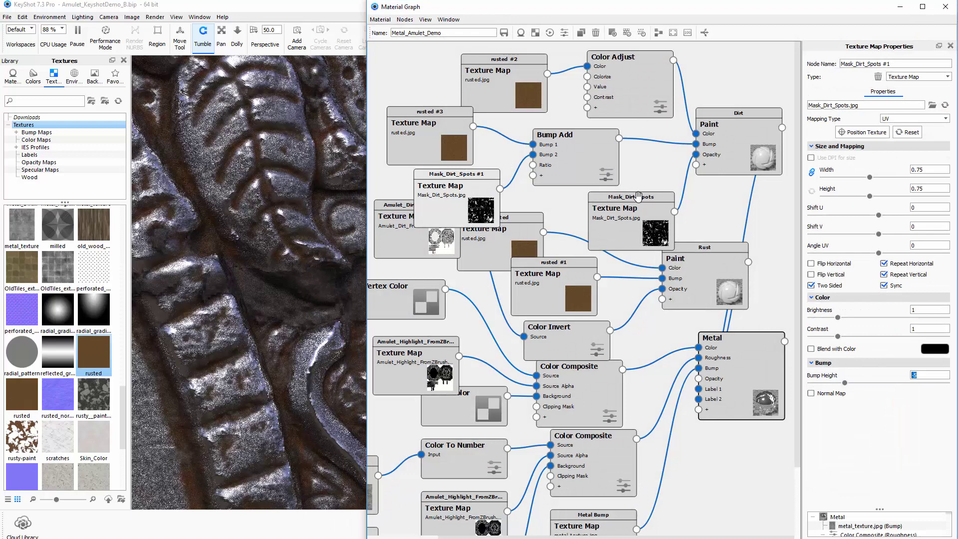
# Automatically align all nodes in the material graph and bring the Metal material with its labels into view.
pyautogui.scroll(-1, 701, 224)
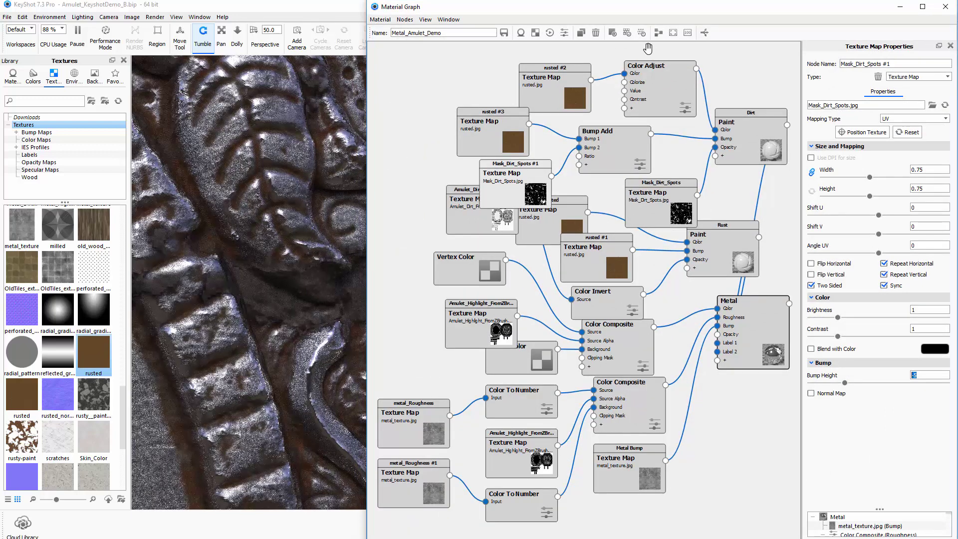
pyautogui.click(658, 32)
pyautogui.moveTo(742, 183); pyautogui.dragTo(603, 141)
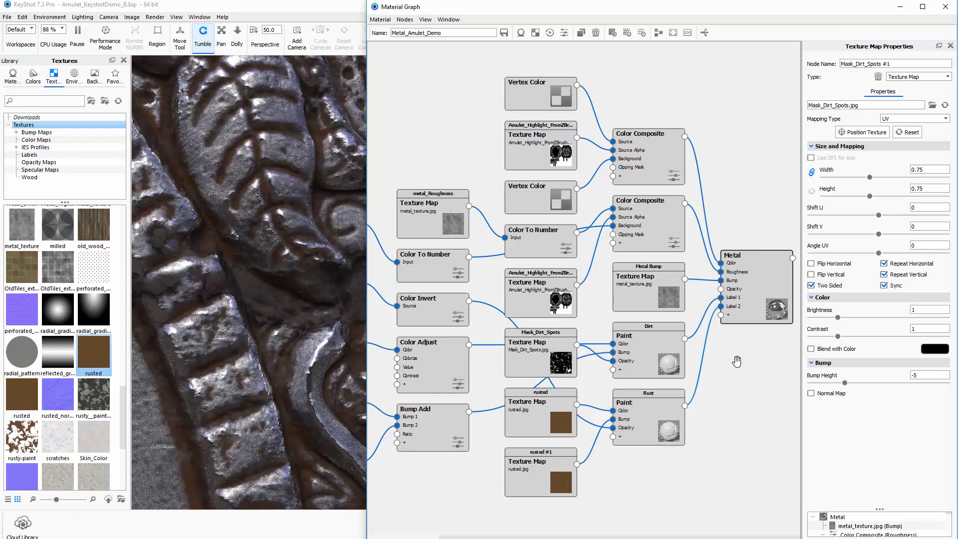
# Remove the connections of the Dirt and Rust paint nodes to the Metal material's label inputs.
pyautogui.scroll(2, 729, 371)
pyautogui.moveTo(725, 410)
pyautogui.mouseDown()
pyautogui.moveTo(650, 398)
pyautogui.moveTo(723, 401)
pyautogui.mouseUp()
pyautogui.moveTo(782, 436); pyautogui.dragTo(624, 429)
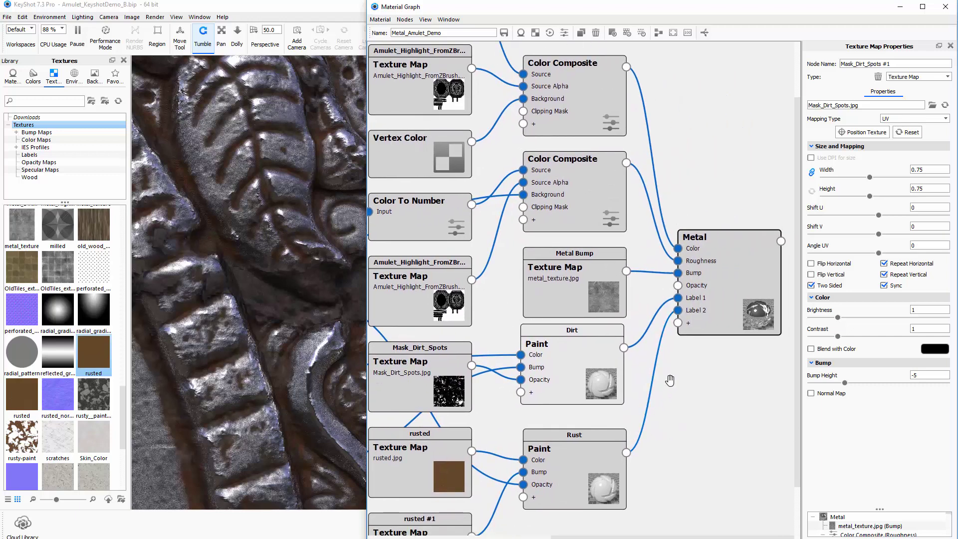
pyautogui.rightClick(649, 329)
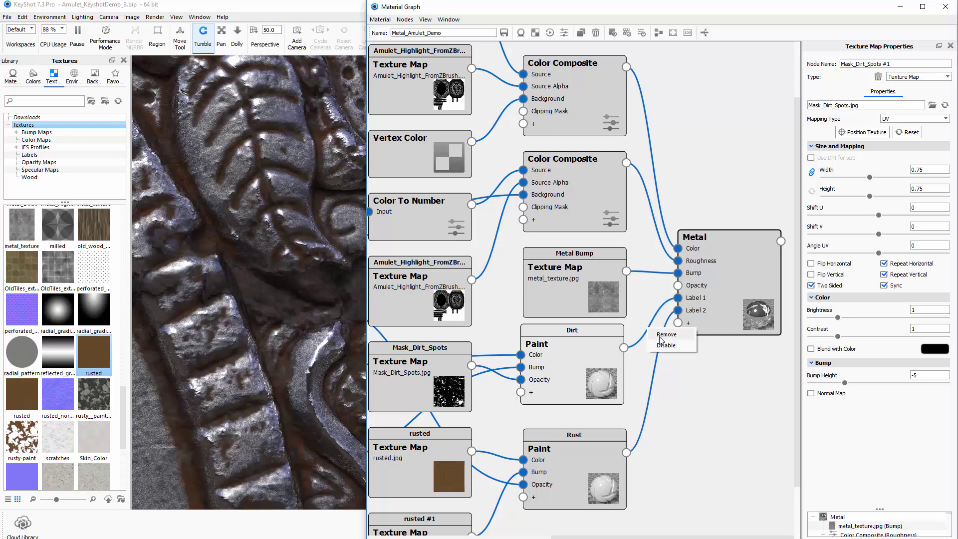
pyautogui.click(658, 334)
pyautogui.rightClick(653, 367)
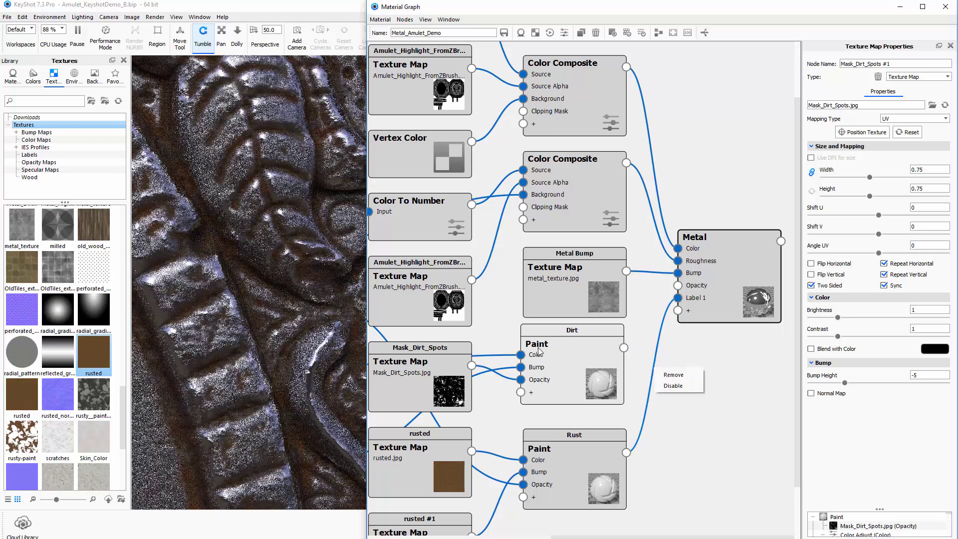
pyautogui.click(666, 375)
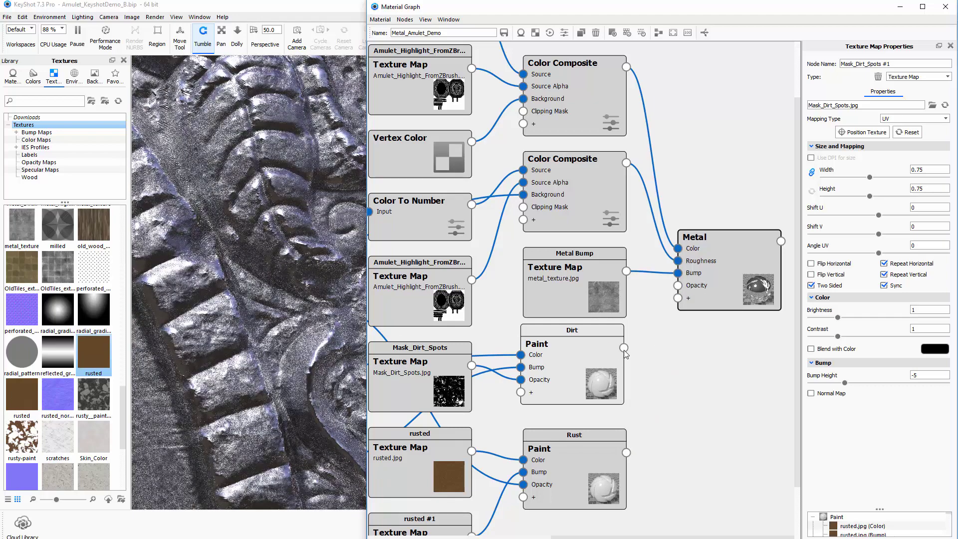
# Connect Dirt and then Rust to the Metal material as labels and examine the amulet close-up.
pyautogui.moveTo(624, 348)
pyautogui.mouseDown()
pyautogui.moveTo(674, 337)
pyautogui.moveTo(666, 331)
pyautogui.moveTo(727, 290)
pyautogui.mouseUp()
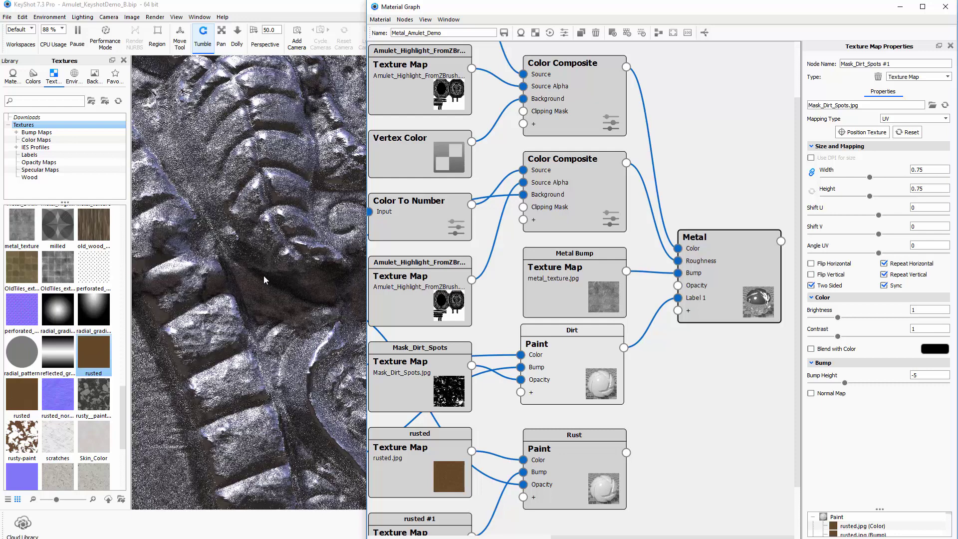
pyautogui.moveTo(611, 454)
pyautogui.mouseDown()
pyautogui.moveTo(596, 448)
pyautogui.moveTo(702, 380)
pyautogui.moveTo(725, 303)
pyautogui.mouseUp()
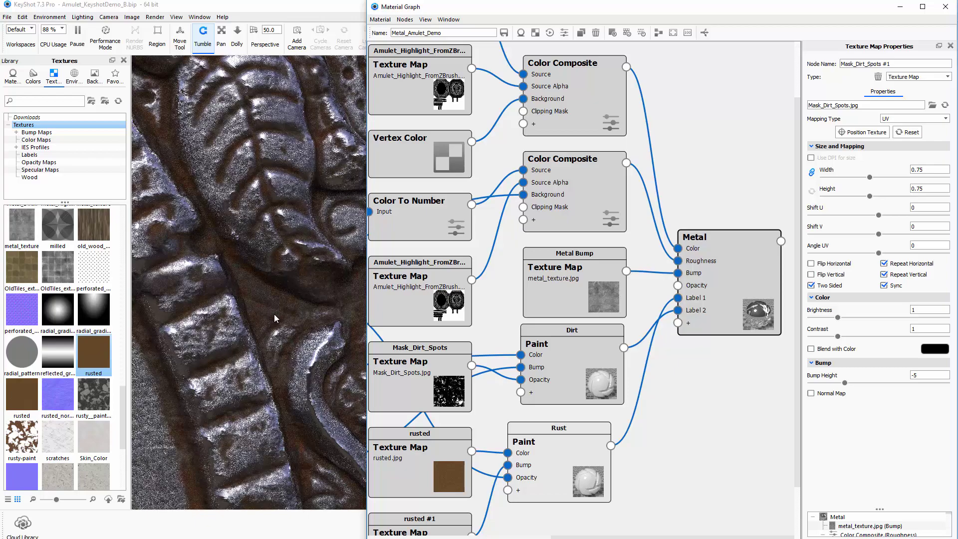
pyautogui.moveTo(274, 314); pyautogui.dragTo(349, 331)
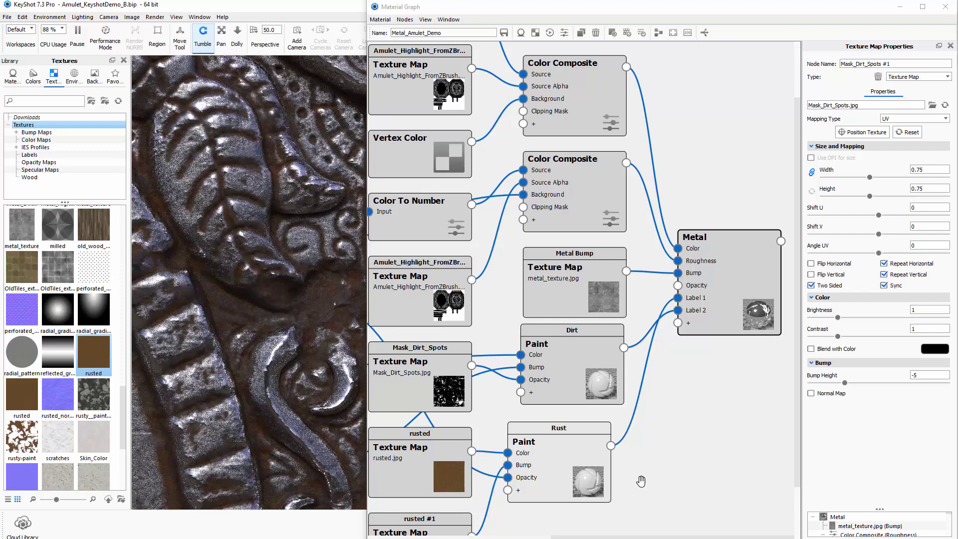
# Shift the Dirt node slightly aside and disconnect both the Rust and Dirt labels from the Metal material again.
pyautogui.moveTo(581, 371); pyautogui.dragTo(565, 369)
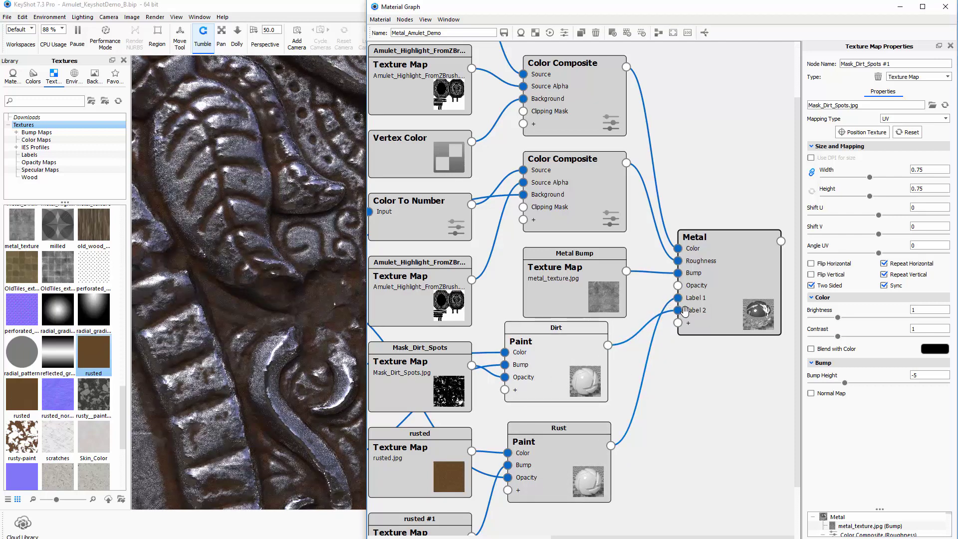
pyautogui.rightClick(649, 350)
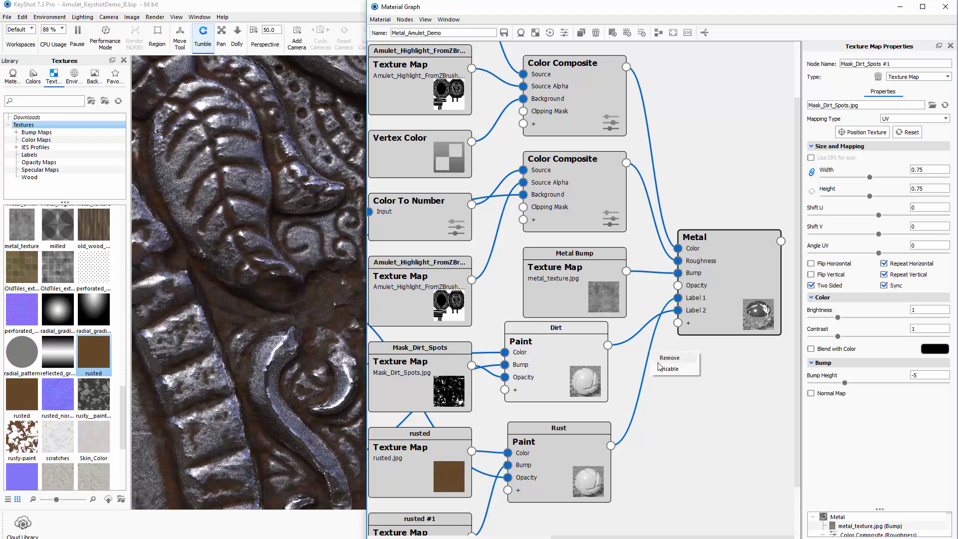
pyautogui.click(663, 365)
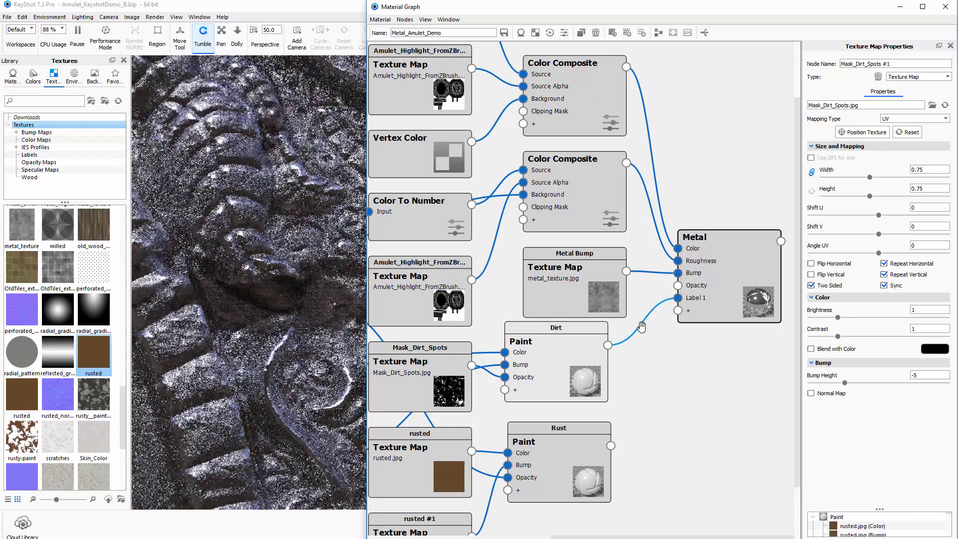
pyautogui.rightClick(641, 327)
pyautogui.click(656, 347)
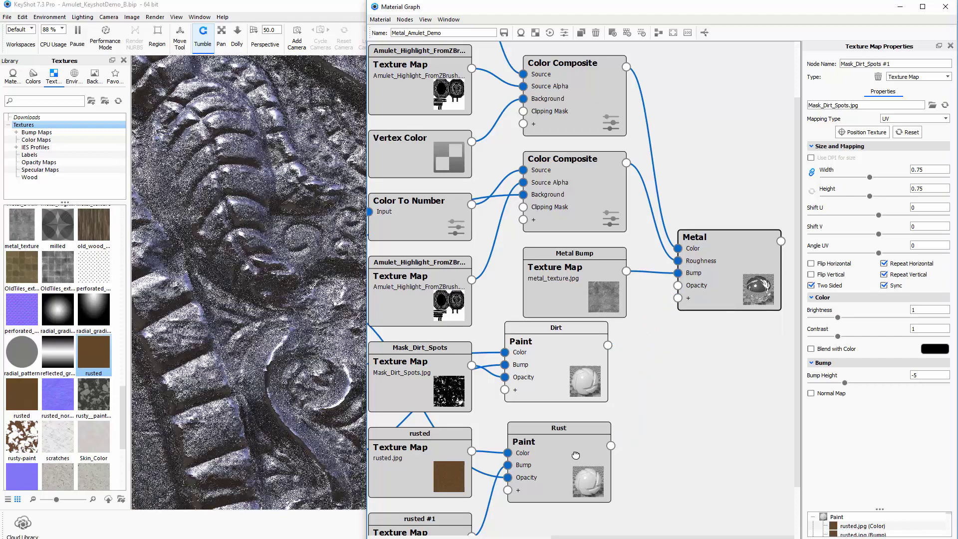
# Connect Rust first and then Dirt to the Metal material as labels, and inspect the dirt spots on the amulet.
pyautogui.moveTo(595, 463)
pyautogui.mouseDown()
pyautogui.moveTo(725, 370)
pyautogui.moveTo(733, 305)
pyautogui.mouseUp()
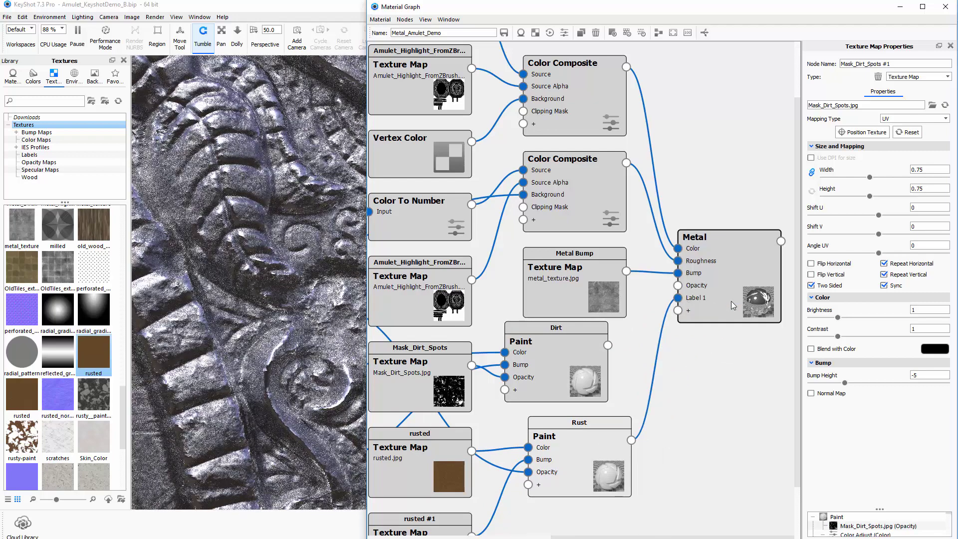
pyautogui.moveTo(578, 368)
pyautogui.mouseDown()
pyautogui.moveTo(587, 377)
pyautogui.moveTo(636, 358)
pyautogui.moveTo(720, 313)
pyautogui.mouseUp()
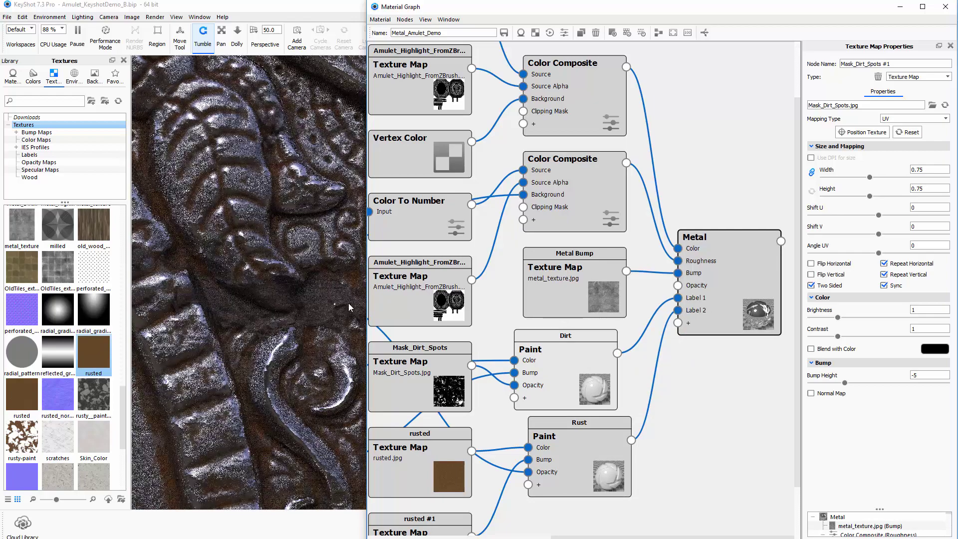
pyautogui.moveTo(244, 375); pyautogui.dragTo(286, 375)
pyautogui.scroll(-5, 286, 373)
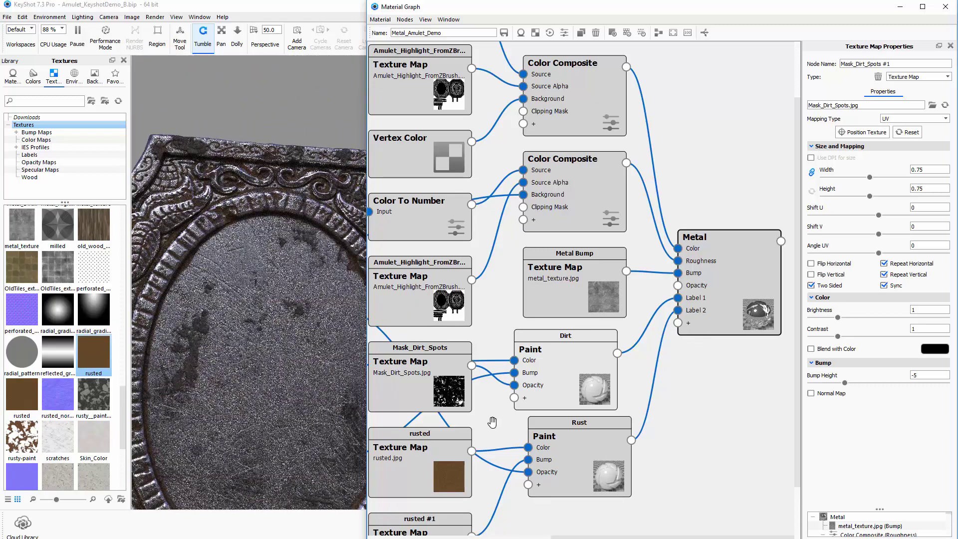
pyautogui.moveTo(189, 322); pyautogui.dragTo(319, 202)
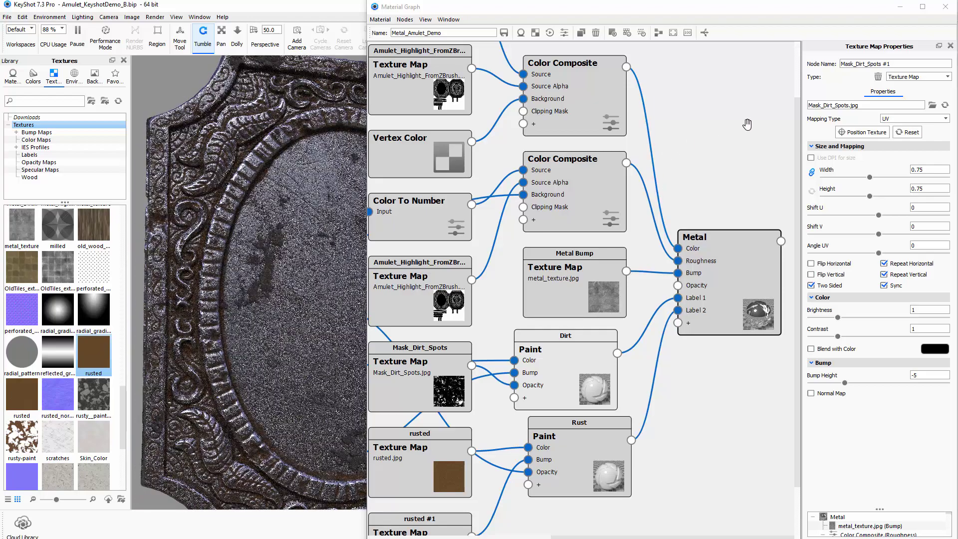
# Close the material graph, frame the whole amulet and save the scene.
pyautogui.click(945, 6)
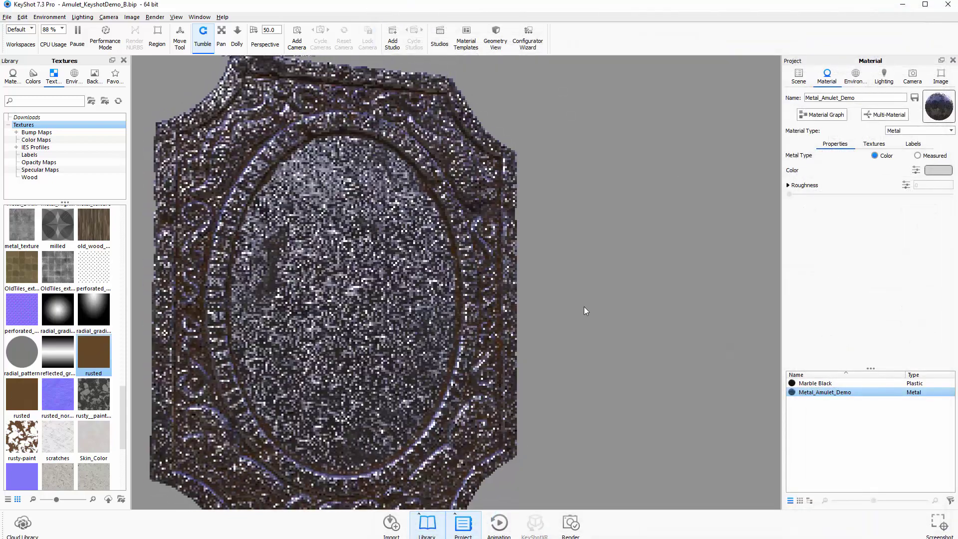
pyautogui.moveTo(503, 304); pyautogui.dragTo(468, 283, button='middle')
pyautogui.scroll(3, 481, 283)
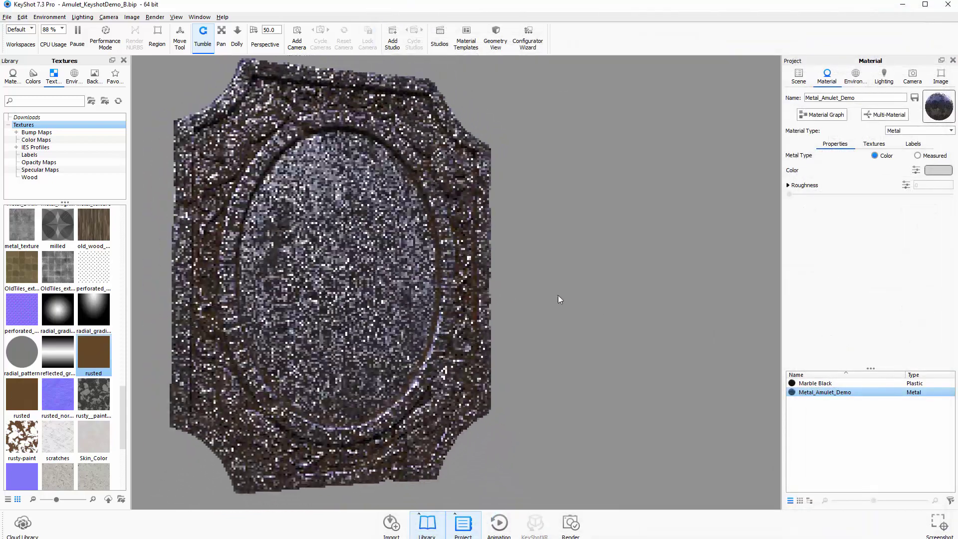
pyautogui.click(7, 17)
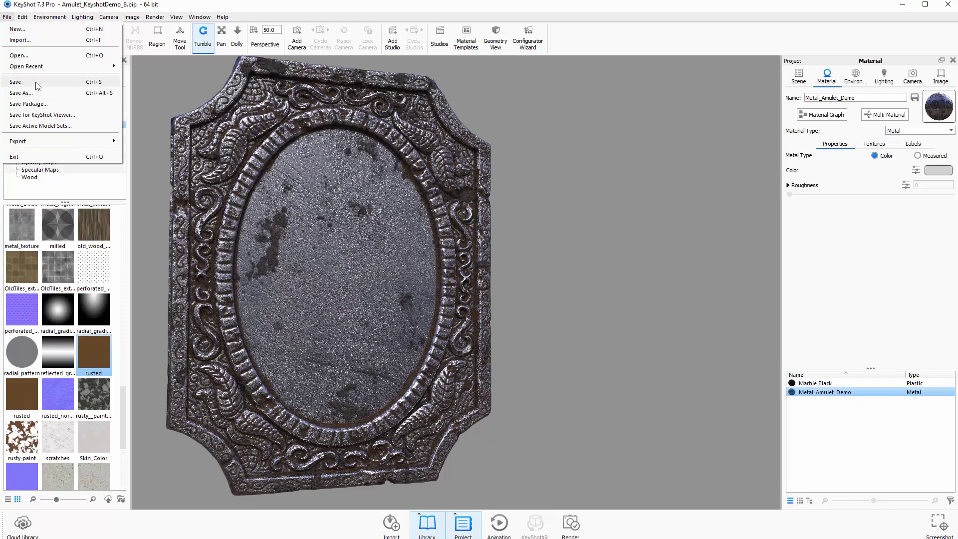
pyautogui.click(16, 82)
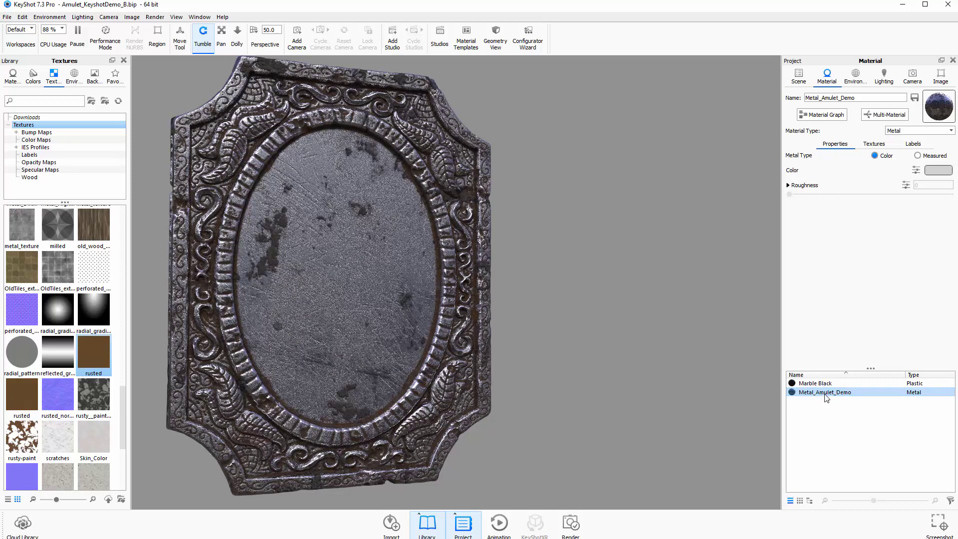
# Save the Metal_Amulet_Demo material to the library, overwriting the existing version, and open the Amulet_Demo materials folder.
pyautogui.moveTo(826, 396)
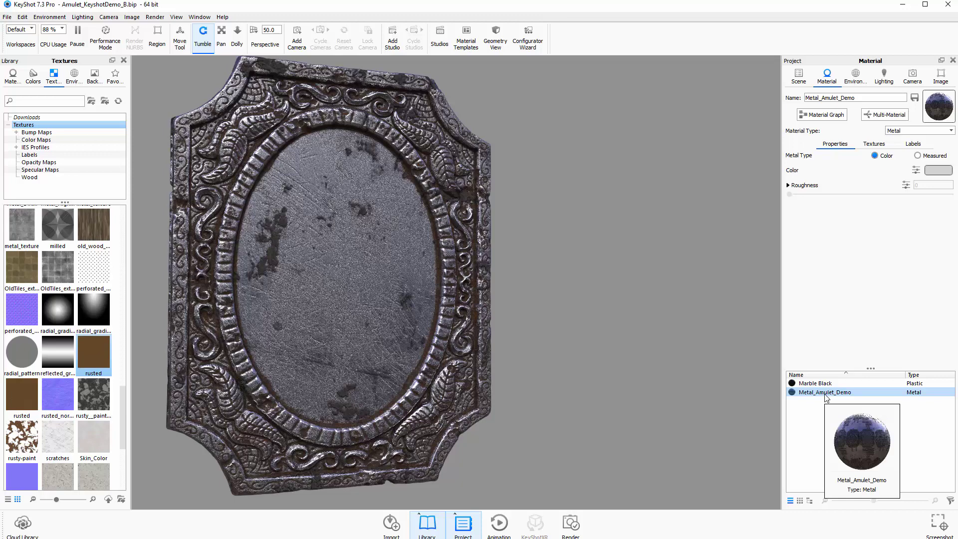
pyautogui.rightClick(826, 397)
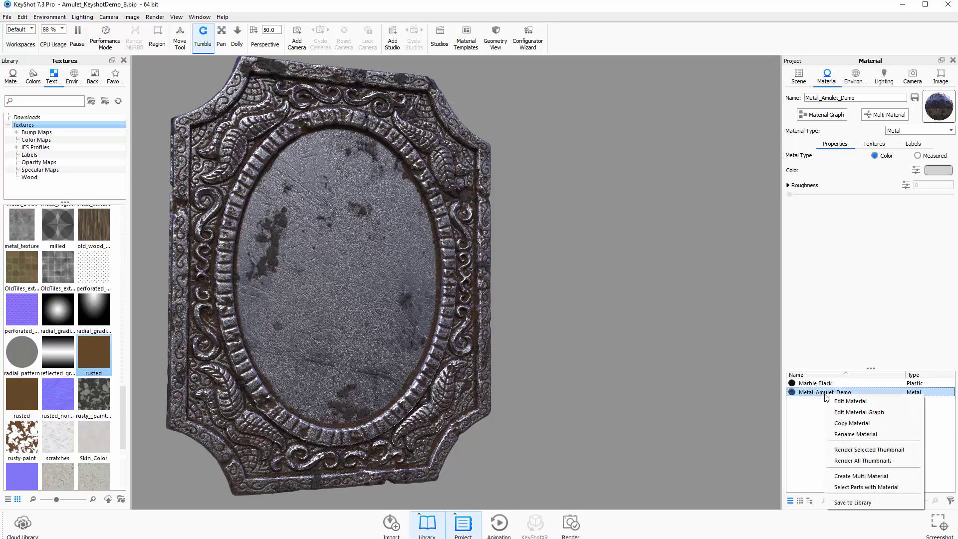
pyautogui.click(856, 503)
pyautogui.click(544, 392)
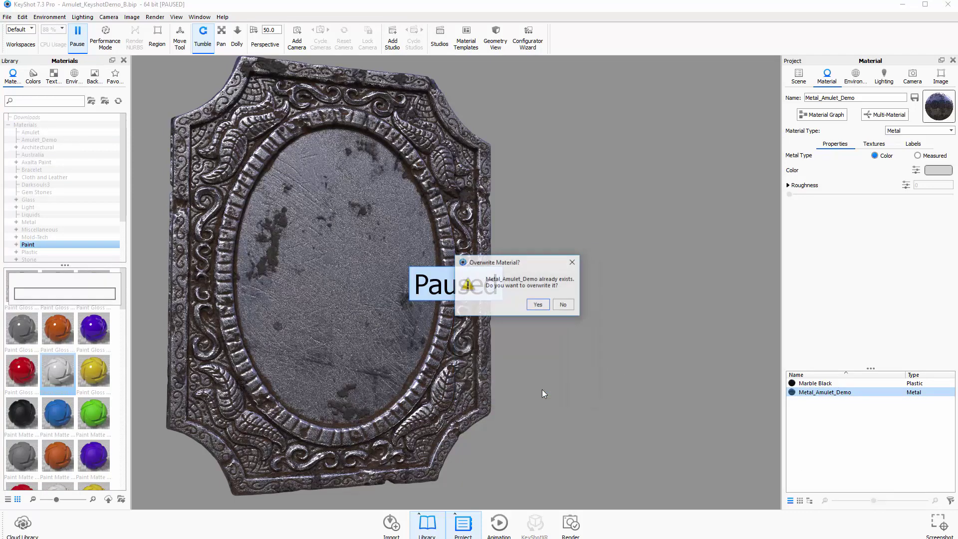
pyautogui.click(539, 305)
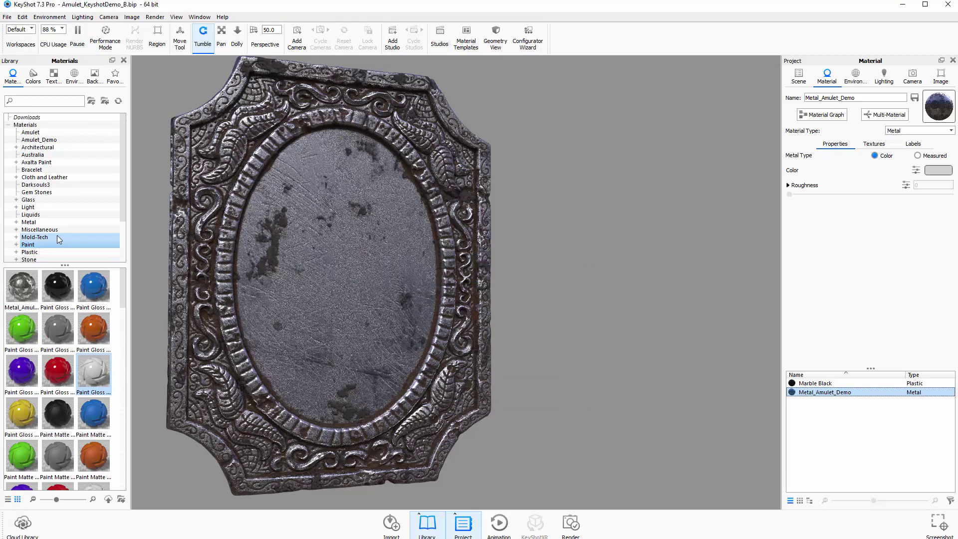
pyautogui.click(64, 140)
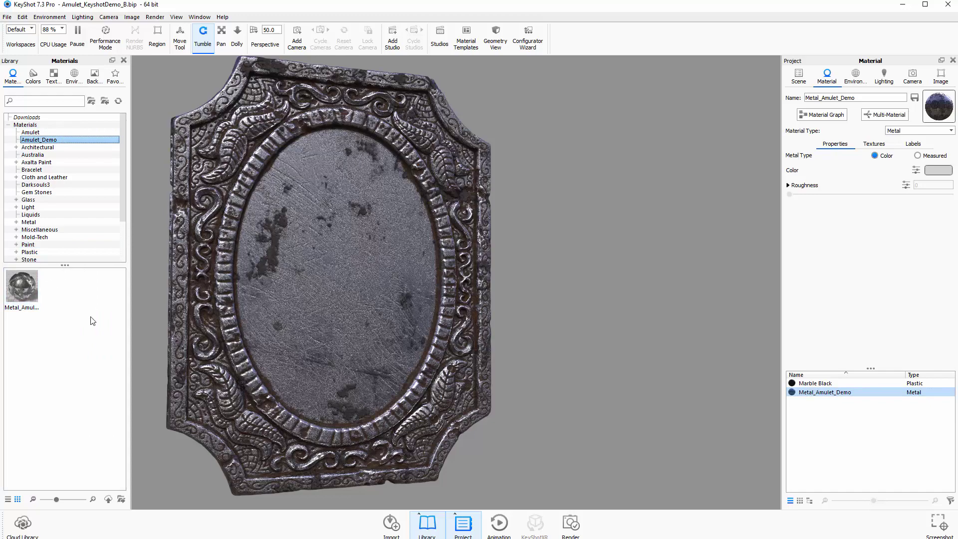
# Duplicate the Metal part of the ZBrush model and move the copy about 1.68 along X, beside the original.
pyautogui.moveTo(576, 281); pyautogui.dragTo(504, 280)
pyautogui.click(798, 76)
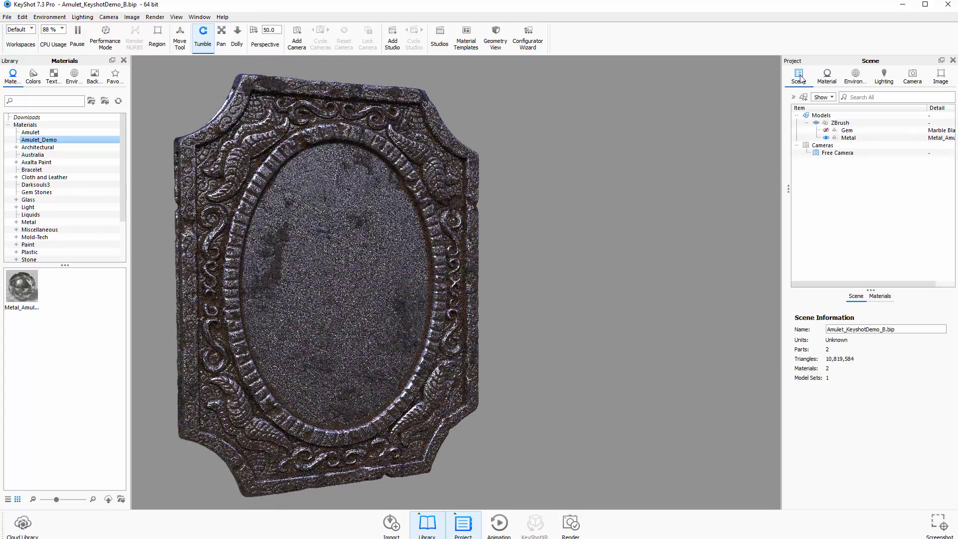
pyautogui.click(848, 139)
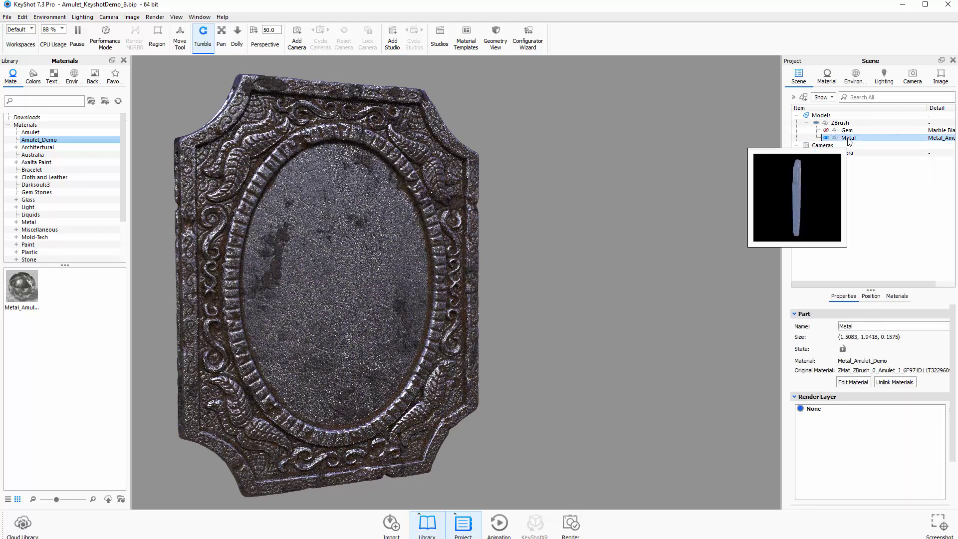
pyautogui.rightClick(849, 139)
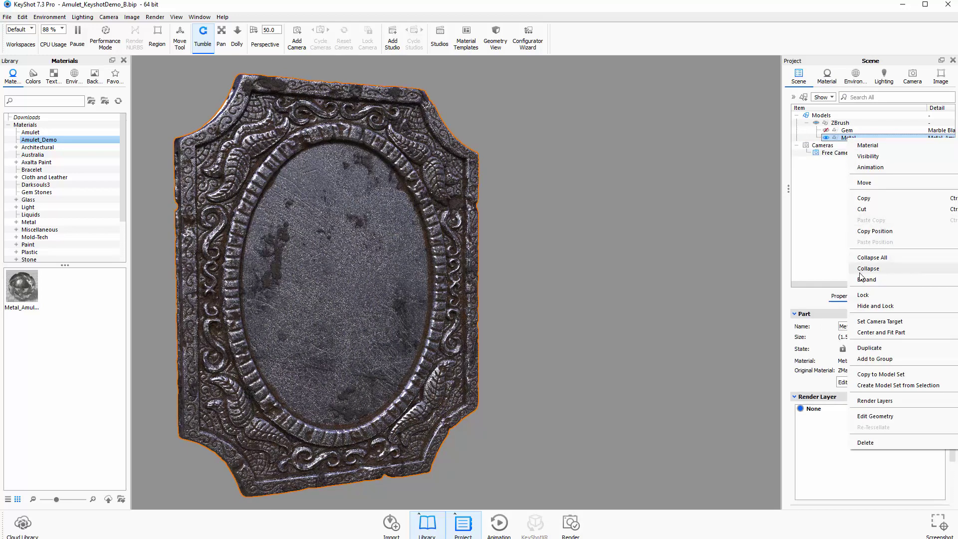
pyautogui.click(869, 348)
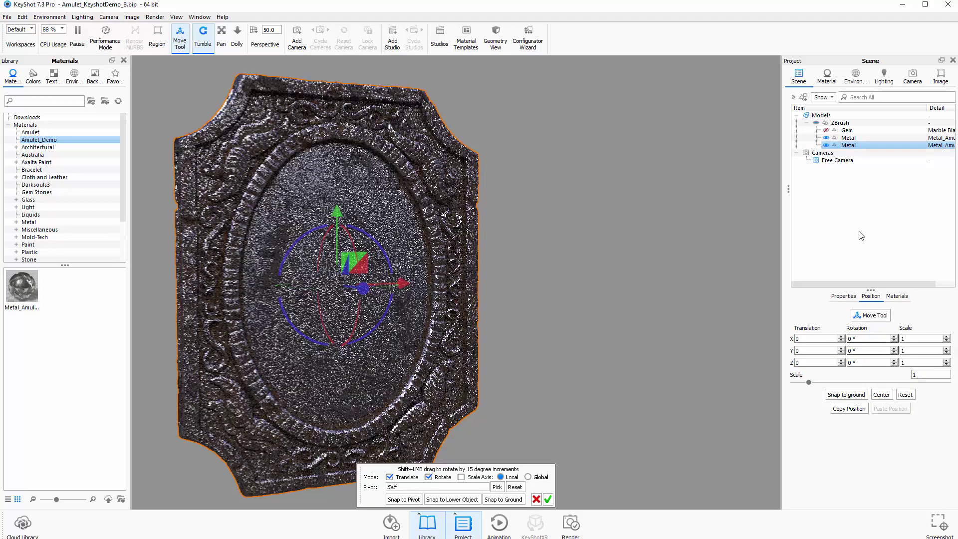
pyautogui.moveTo(494, 268); pyautogui.dragTo(777, 257)
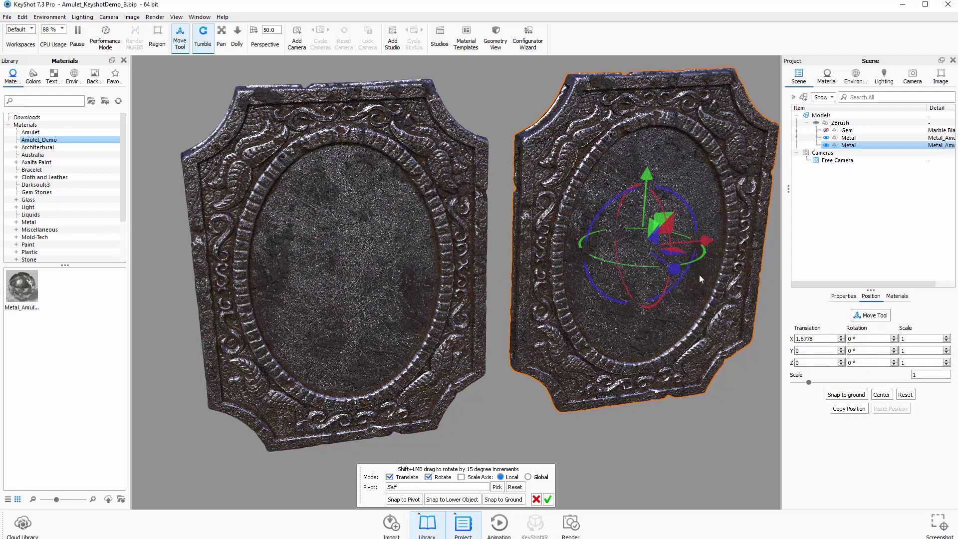
# Rotate the copied amulet about its vertical axis to show its back, set its Y rotation to 0°, and accept the move.
pyautogui.moveTo(695, 260); pyautogui.dragTo(483, 266)
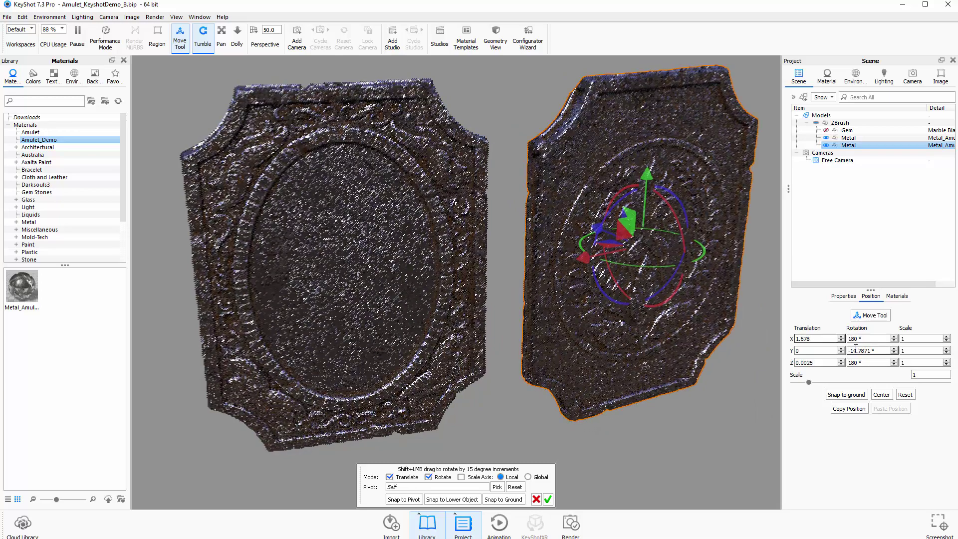
pyautogui.moveTo(876, 351); pyautogui.dragTo(864, 352)
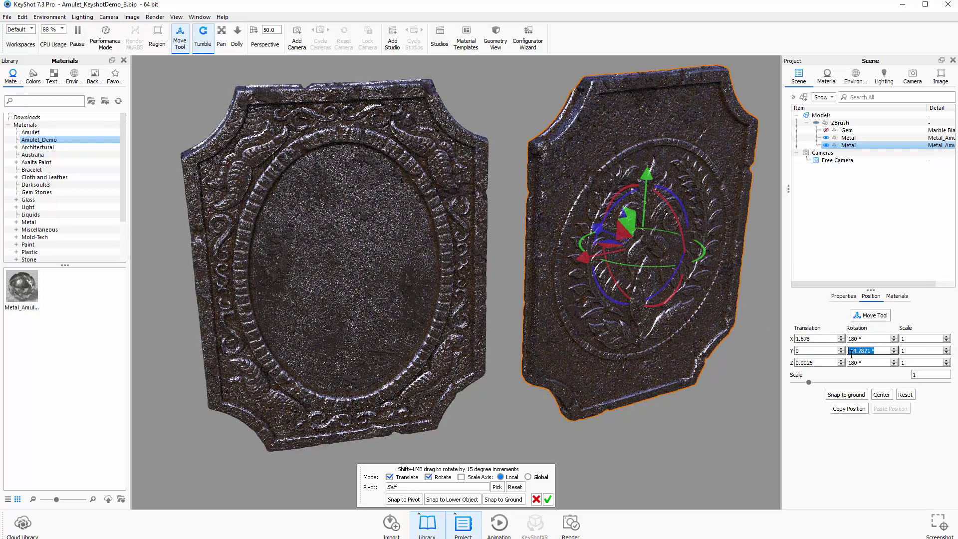
pyautogui.write('0')
pyautogui.press('Return')
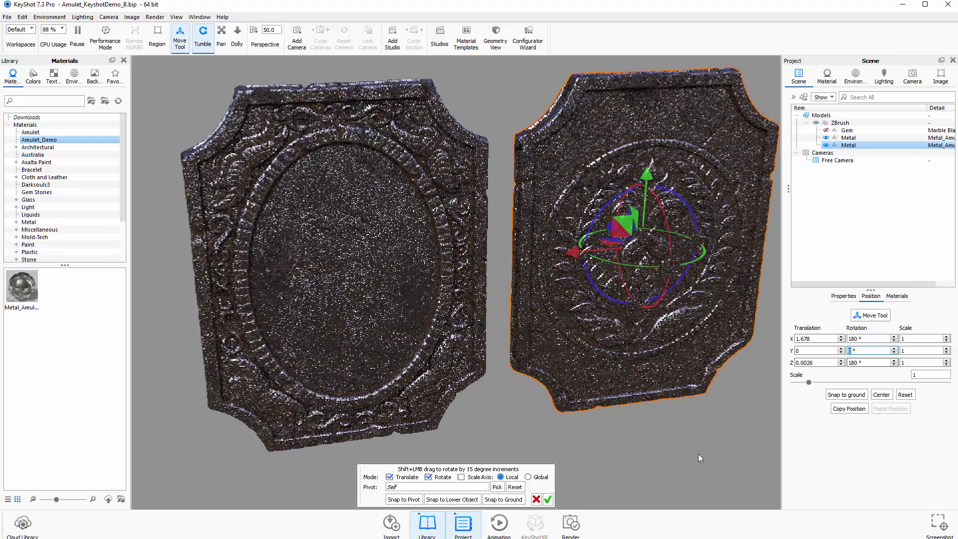
pyautogui.moveTo(690, 418); pyautogui.dragTo(697, 460)
pyautogui.click(662, 480)
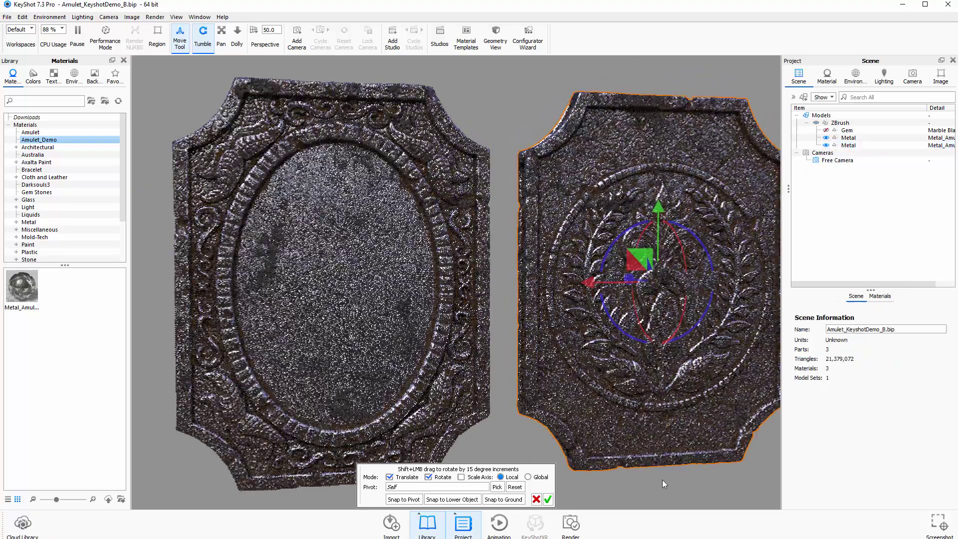
pyautogui.click(547, 499)
# Examine the two amulets side by side, including a close-up of the crest relief on the back.
pyautogui.moveTo(673, 490); pyautogui.dragTo(705, 482)
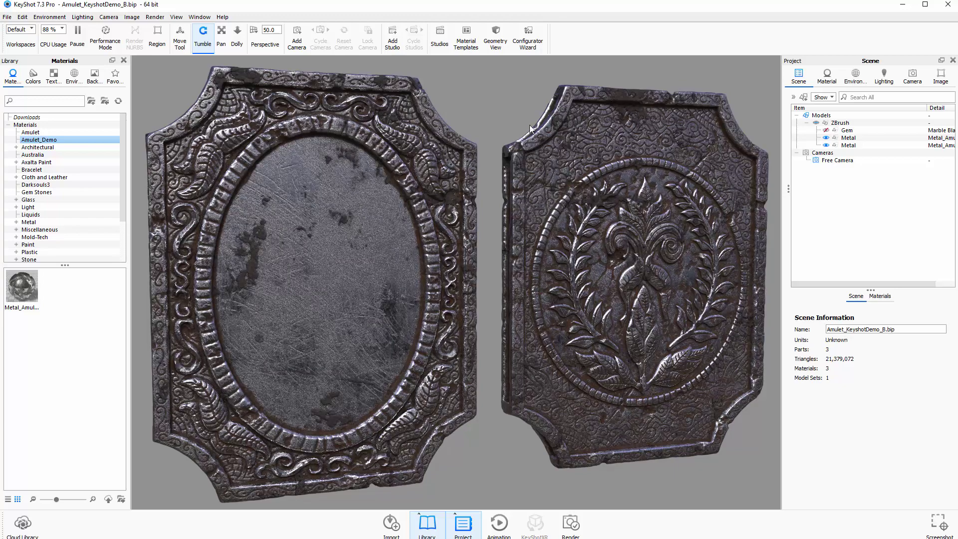
pyautogui.scroll(10, 522, 109)
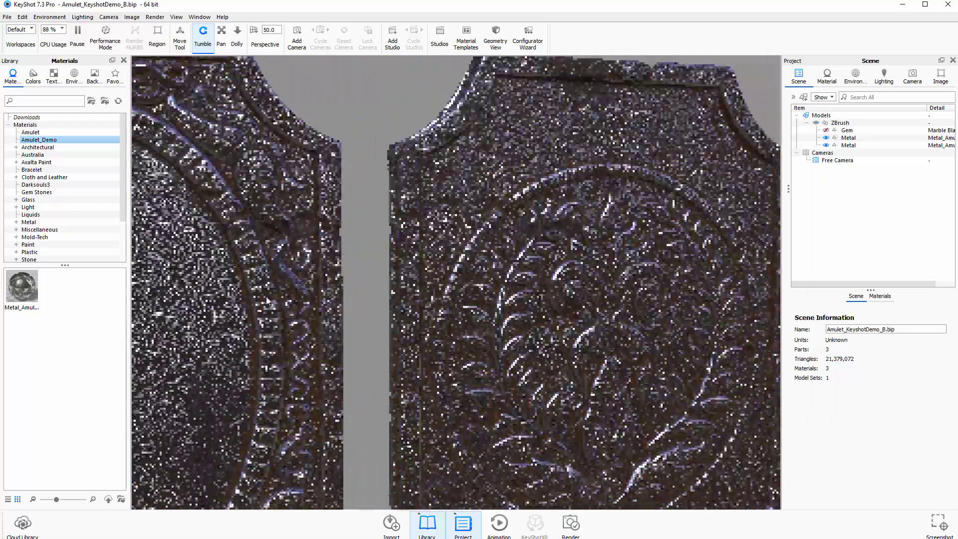
pyautogui.scroll(10, 586, 308)
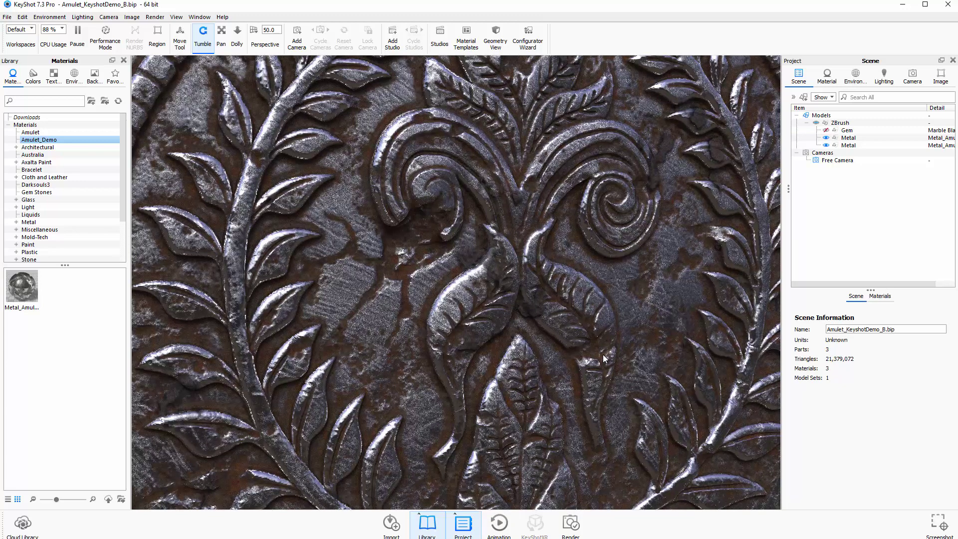
pyautogui.scroll(-10, 600, 324)
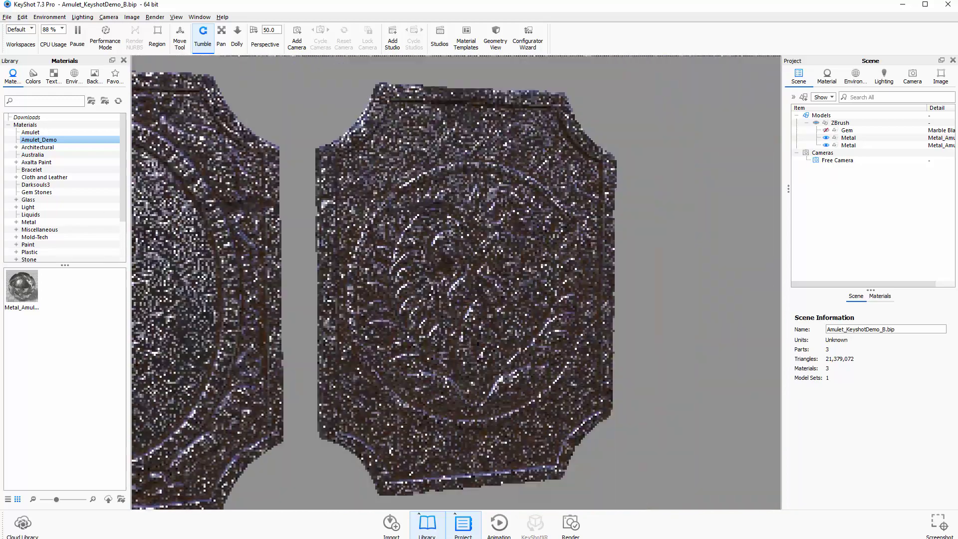
pyautogui.scroll(10, 679, 297)
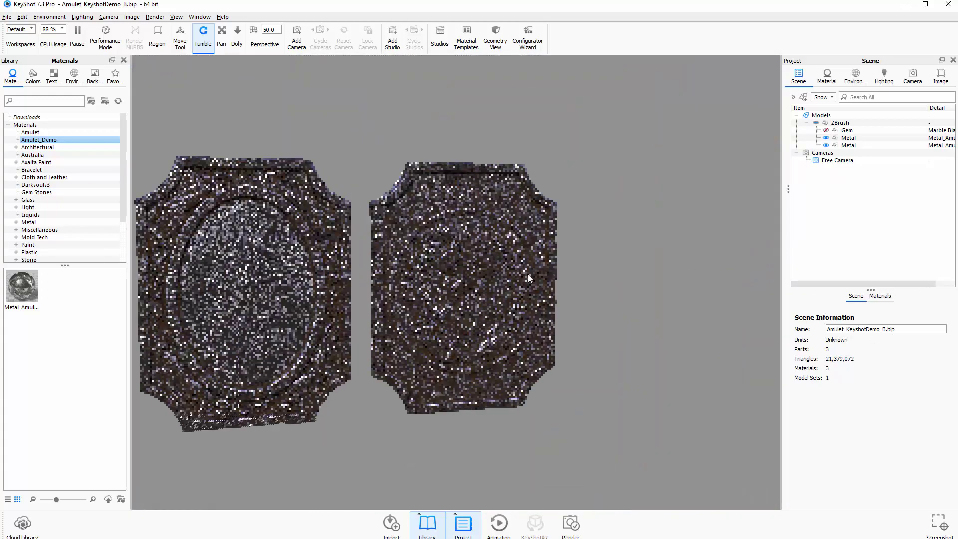
pyautogui.scroll(5, 622, 244)
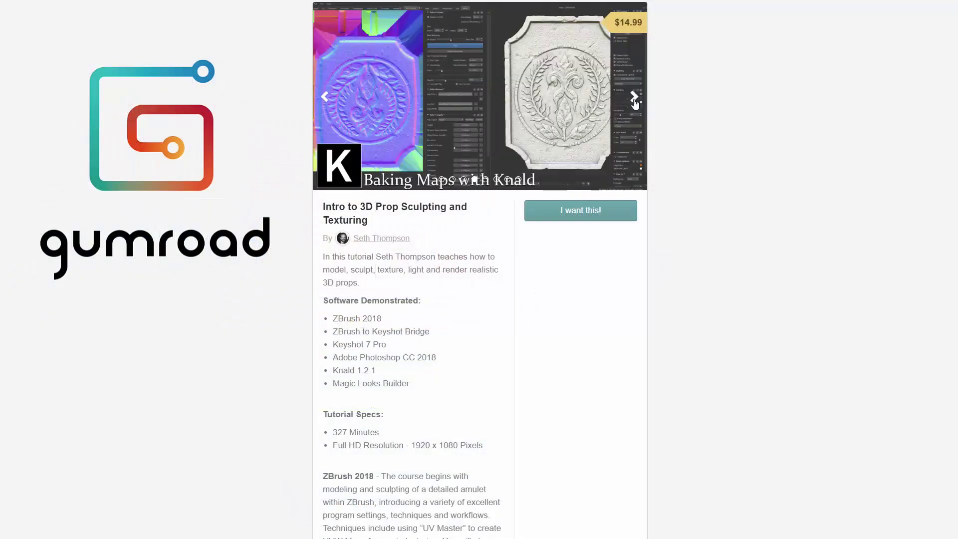
# Advance the preview image on the Gumroad course page, and turn the amulet in the KeyShot turntable scene to view its back.
pyautogui.click(633, 97)
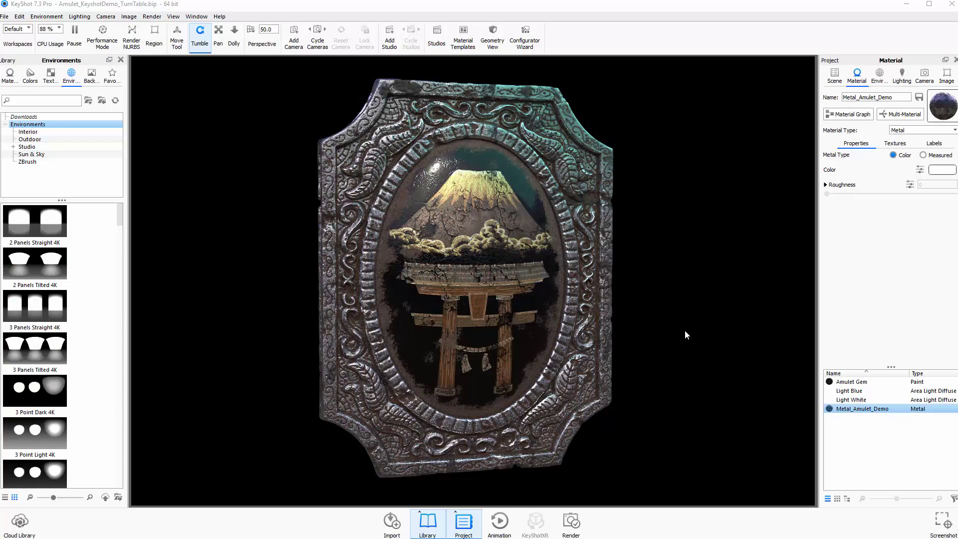
pyautogui.moveTo(685, 330); pyautogui.dragTo(714, 340)
pyautogui.moveTo(647, 301); pyautogui.dragTo(648, 247)
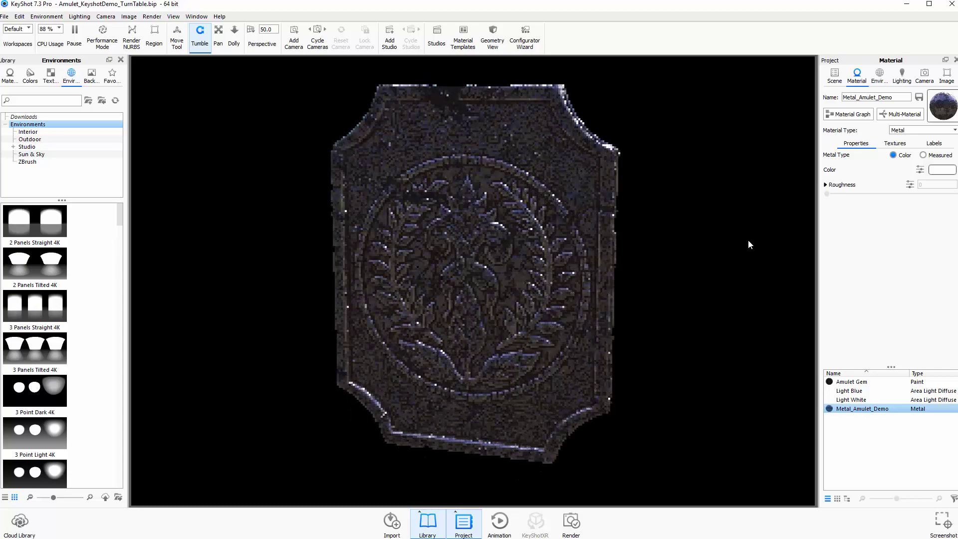
# Open the Metal_Amulet_Demo material graph, spread out the rusted, Mask_Dirt_Spots #1 and Amulet_Dirt_FromZBrush texture nodes, and close the graph.
pyautogui.click(859, 114)
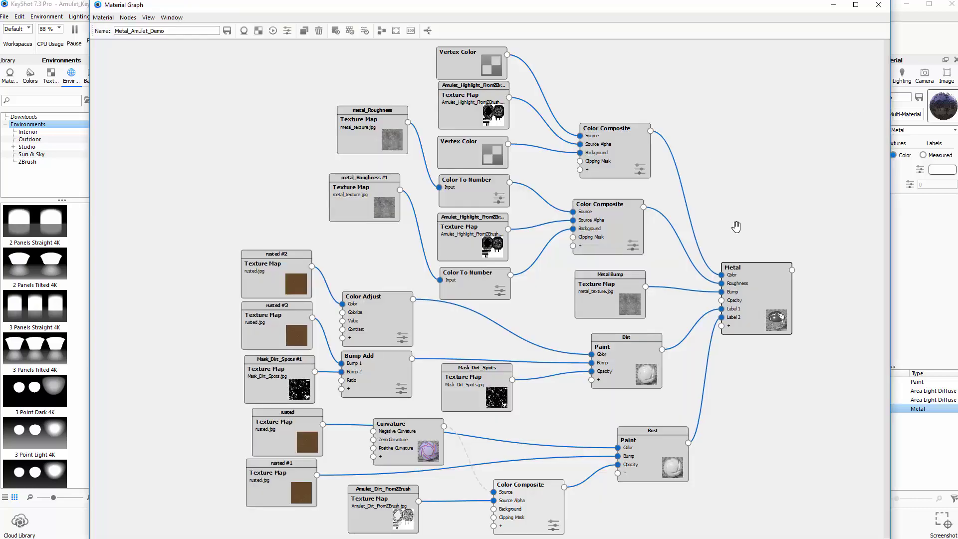
pyautogui.moveTo(283, 279); pyautogui.dragTo(257, 258)
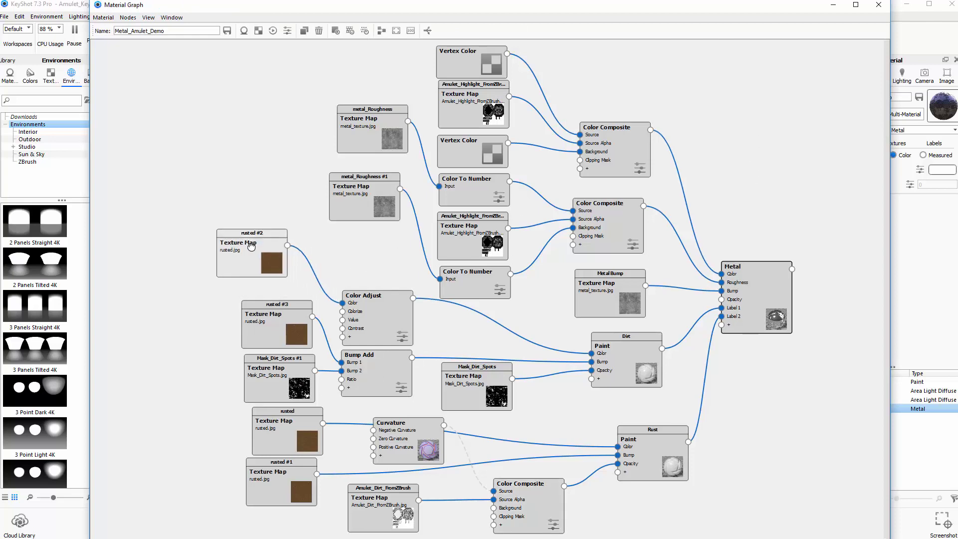
pyautogui.moveTo(290, 322); pyautogui.dragTo(256, 309)
pyautogui.moveTo(315, 398); pyautogui.dragTo(258, 392)
pyautogui.moveTo(284, 425); pyautogui.dragTo(260, 427)
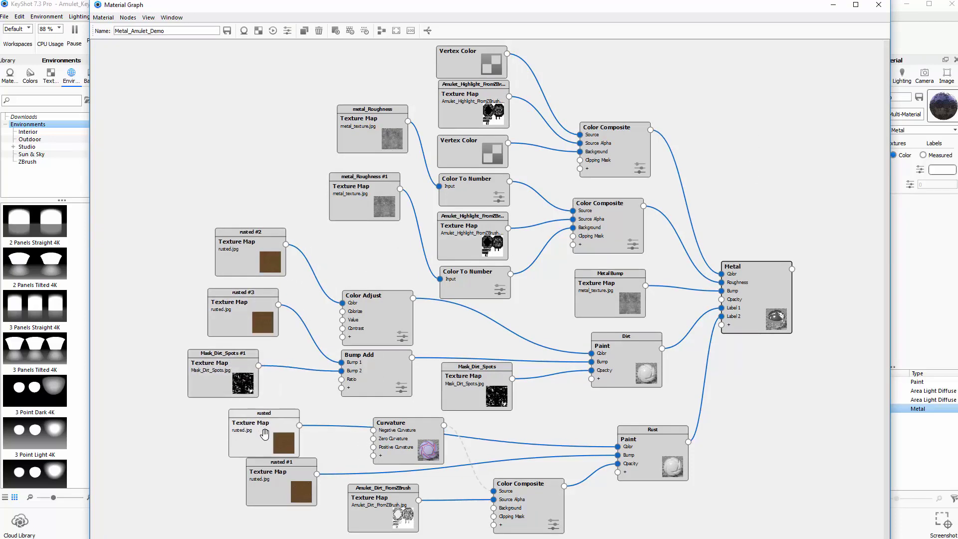
pyautogui.moveTo(298, 491); pyautogui.dragTo(263, 500)
pyautogui.moveTo(401, 510); pyautogui.dragTo(414, 512)
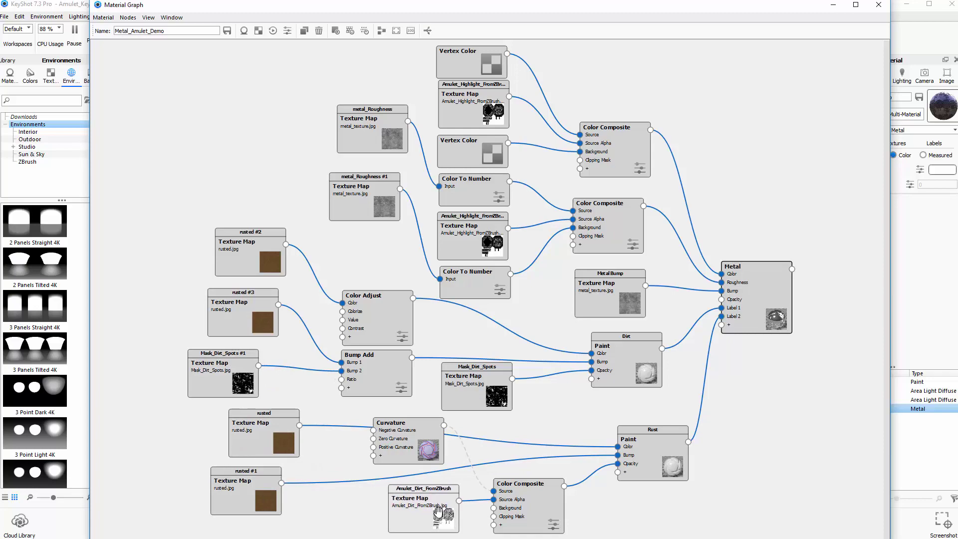
pyautogui.click(878, 4)
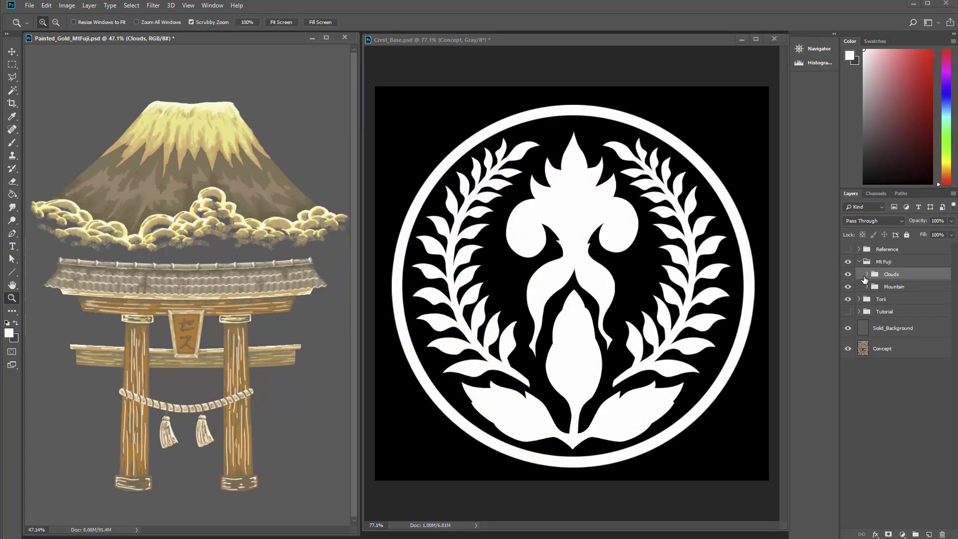
# Switch to Photoshop and hide and restore the Clouds and Mountain groups one after the other in the Mt Fuji painting.
pyautogui.click(847, 274)
pyautogui.click(848, 274)
pyautogui.click(848, 287)
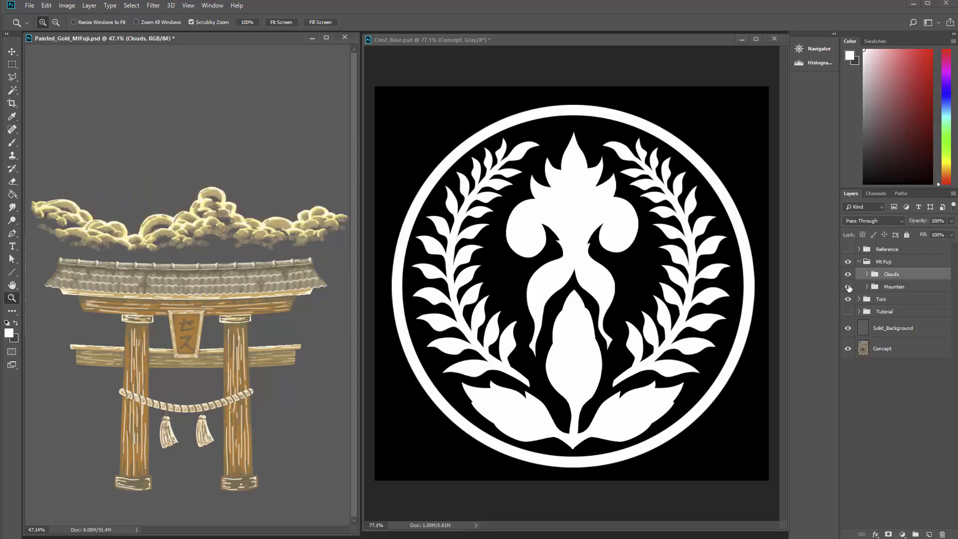
pyautogui.click(847, 287)
# In Crest_Base.psd, hide layer A and show layers B through G.
pyautogui.click(579, 43)
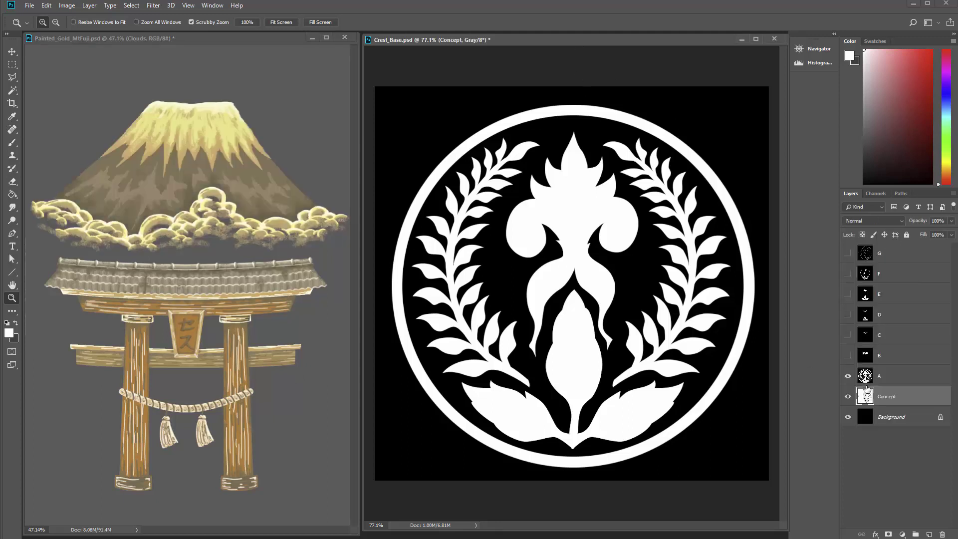
pyautogui.click(848, 376)
pyautogui.click(847, 355)
pyautogui.click(847, 335)
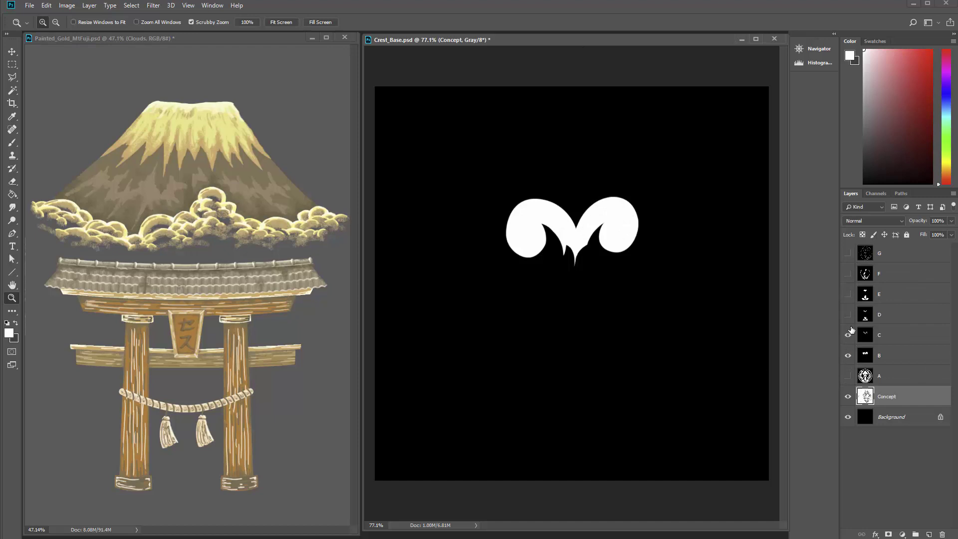
pyautogui.click(847, 314)
pyautogui.click(848, 294)
pyautogui.click(848, 273)
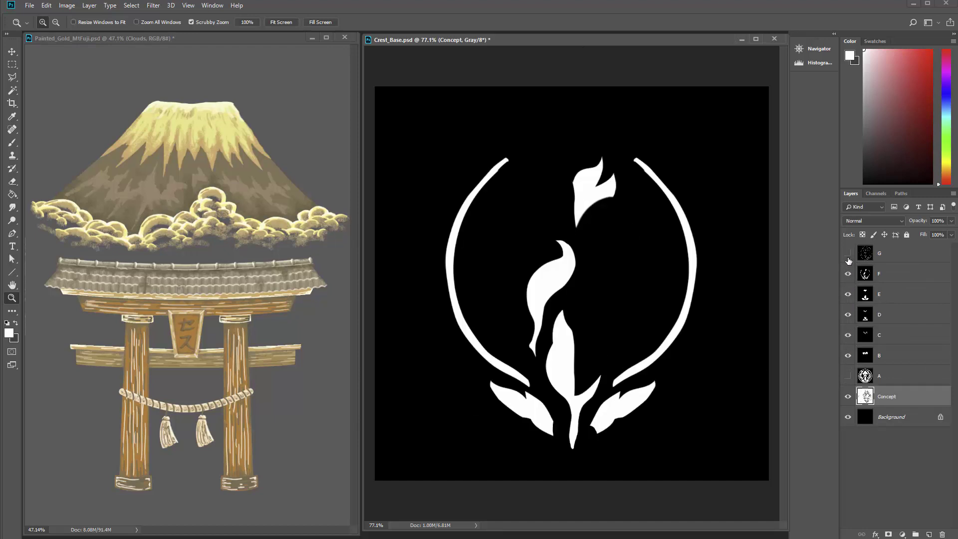
pyautogui.click(848, 253)
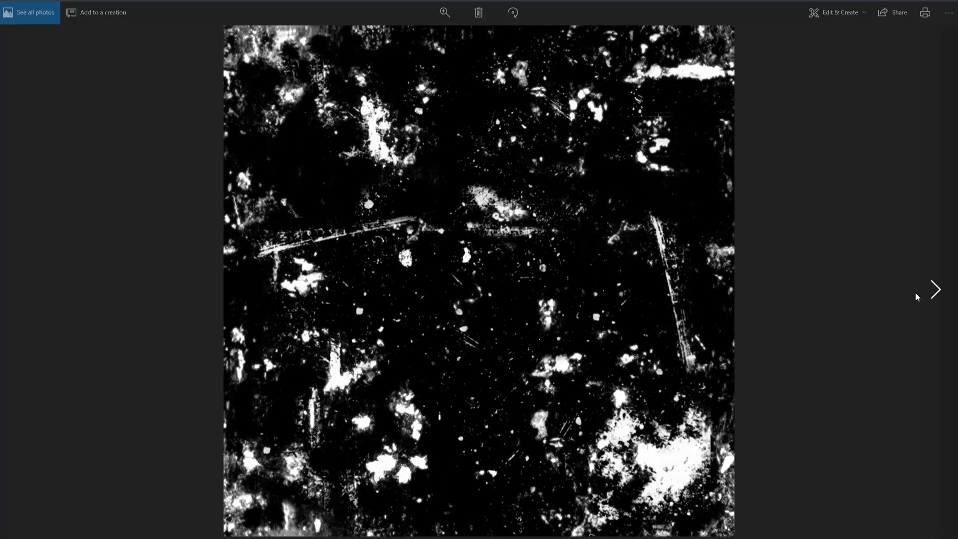
# Look through the grayscale mask textures in the photo viewer, and open the Amulet_3 video from the tutorial folder.
pyautogui.click(933, 279)
pyautogui.click(933, 282)
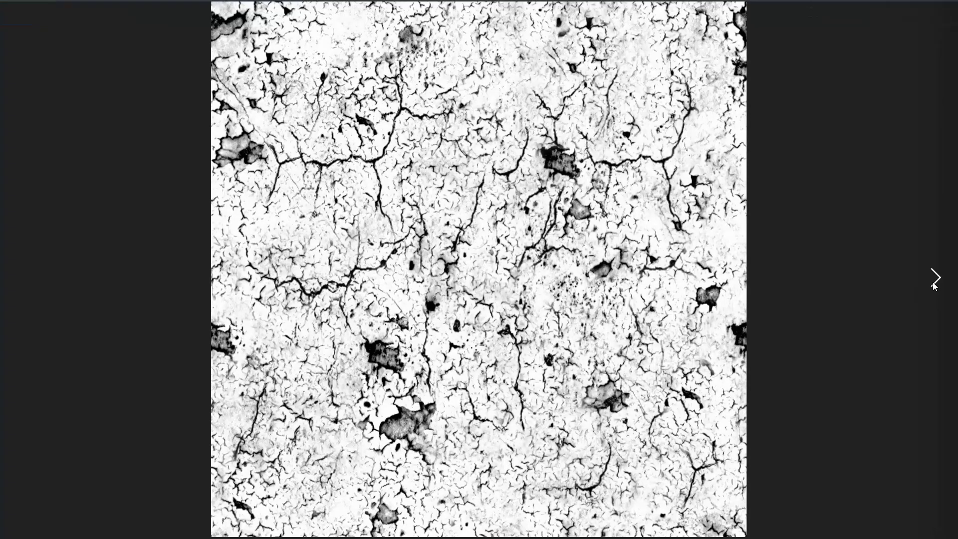
pyautogui.click(934, 282)
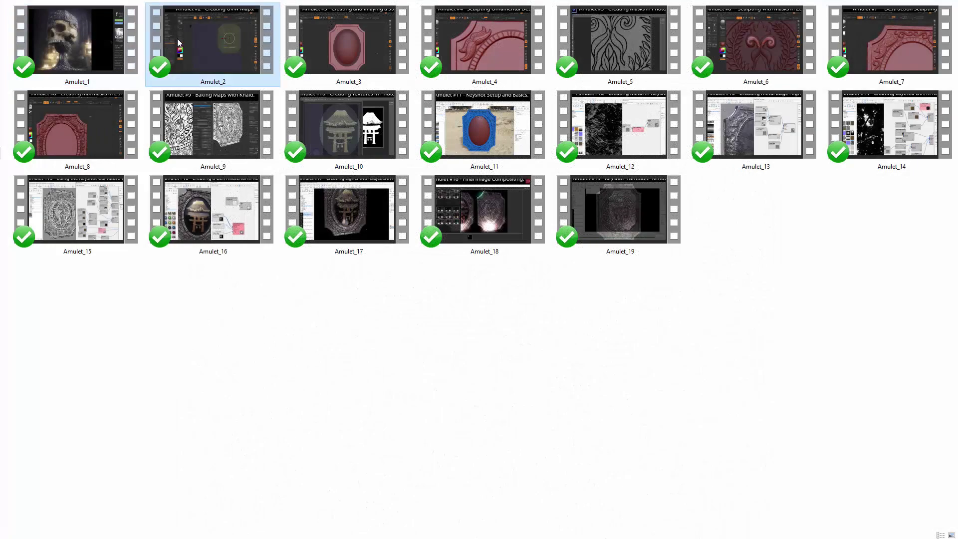
pyautogui.doubleClick(316, 35)
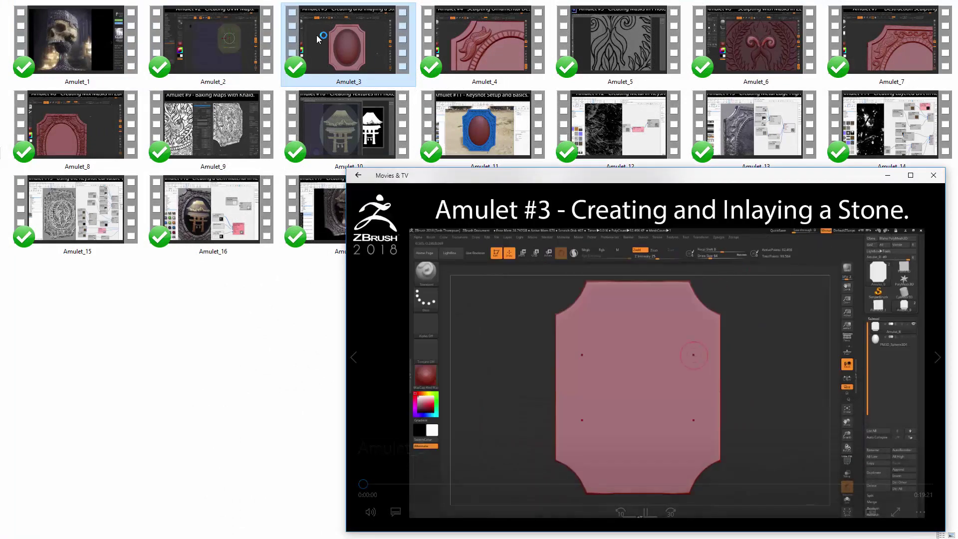